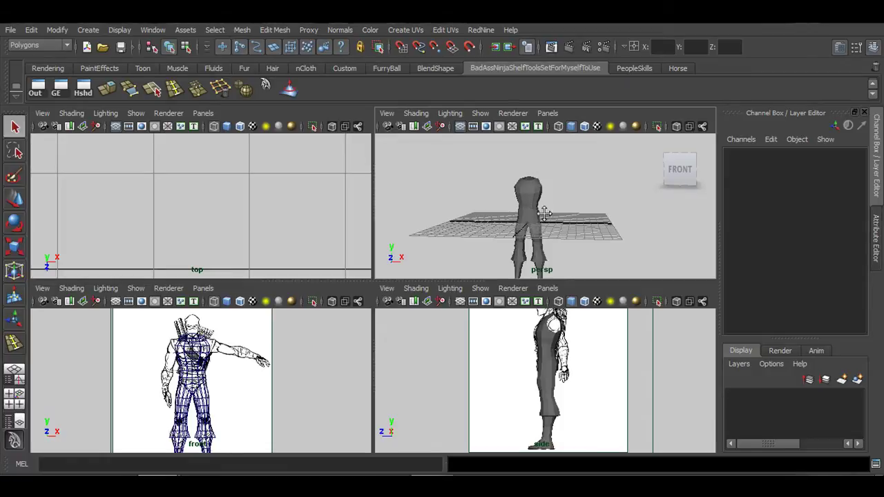
Hide the grid in the perspective view so the body model stands alone.
{"action": "left_click_drag", "start_coordinate": [545, 213], "coordinate": [485, 206], "text": "alt"}
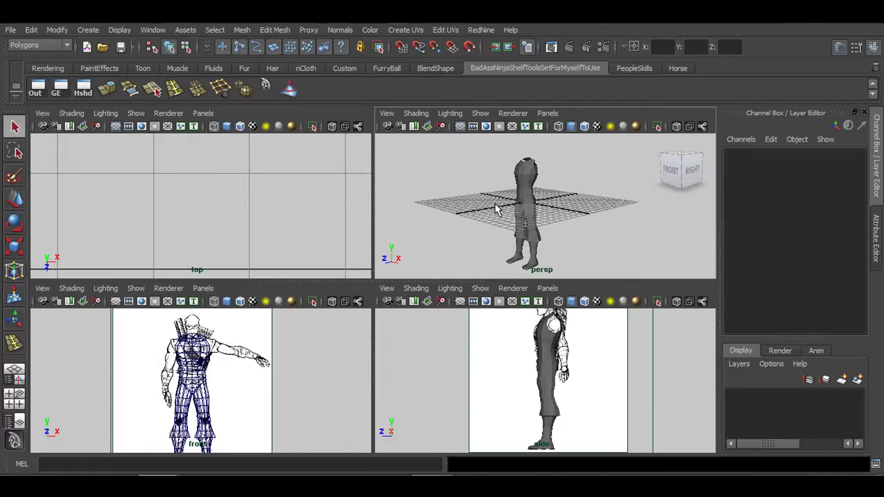
{"action": "left_click_drag", "start_coordinate": [496, 193], "coordinate": [583, 228], "text": "alt"}
{"action": "left_click", "coordinate": [460, 126]}
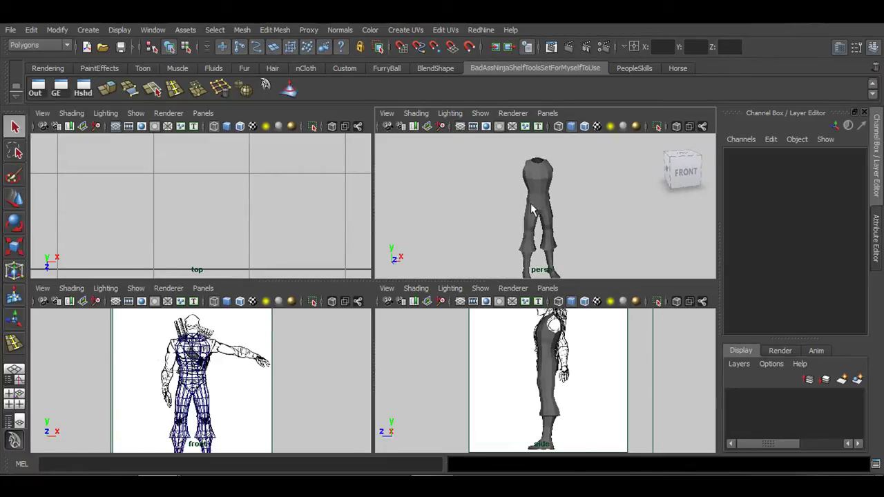
{"action": "left_click_drag", "start_coordinate": [532, 209], "coordinate": [528, 228], "text": "alt"}
{"action": "middle_click_drag", "start_coordinate": [526, 228], "coordinate": [537, 217], "text": "alt"}
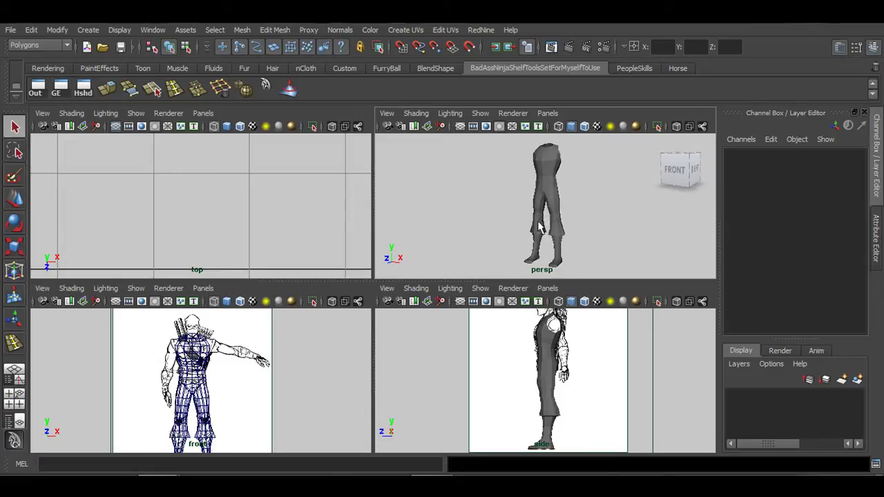
{"action": "left_click_drag", "start_coordinate": [538, 223], "coordinate": [561, 222], "text": "alt"}
Examine the body model in the enlarged perspective view and the torso and outstretched arm on the front reference drawing.
{"action": "key", "text": "space"}
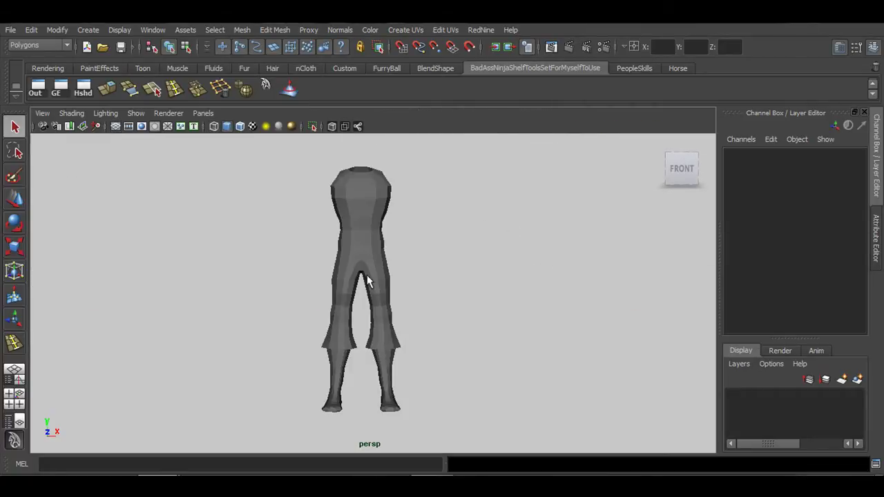
{"action": "left_click_drag", "start_coordinate": [368, 282], "coordinate": [387, 286], "text": "alt"}
{"action": "key", "text": "space"}
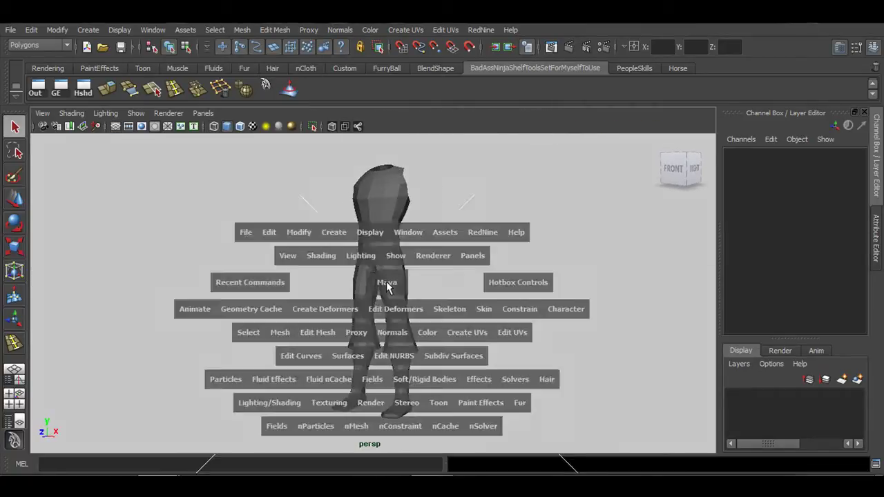
{"action": "key", "text": "space"}
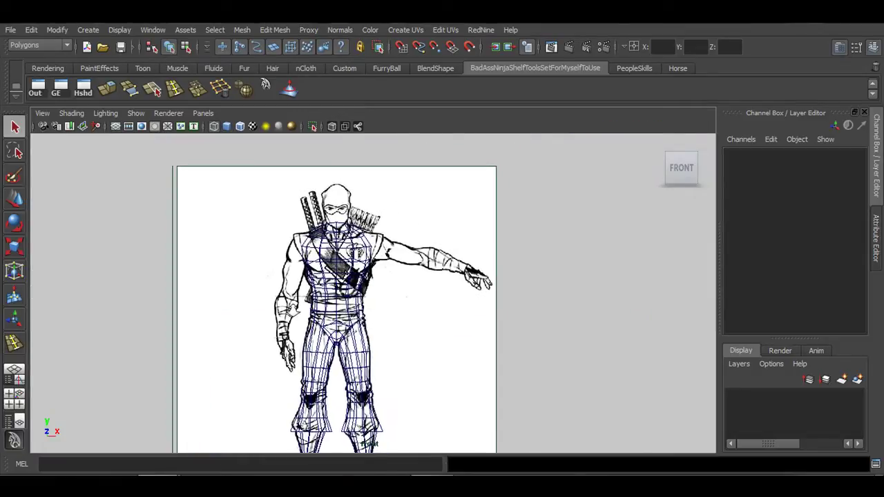
{"action": "right_click_drag", "start_coordinate": [294, 309], "coordinate": [363, 309], "text": "alt"}
{"action": "middle_click_drag", "start_coordinate": [363, 276], "coordinate": [398, 318], "text": "alt"}
{"action": "right_click_drag", "start_coordinate": [394, 306], "coordinate": [452, 306], "text": "alt"}
{"action": "middle_click_drag", "start_coordinate": [344, 225], "coordinate": [335, 268], "text": "alt"}
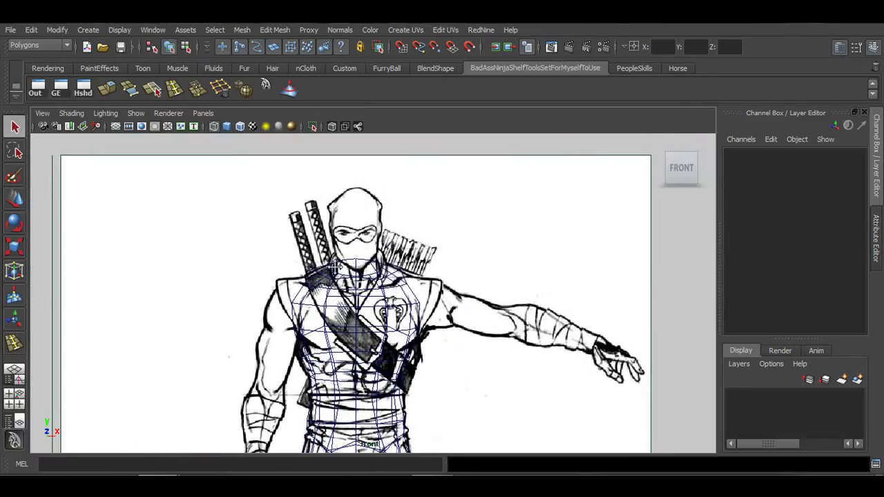
{"action": "scroll", "coordinate": [313, 313], "scroll_direction": "up", "scroll_amount": 2}
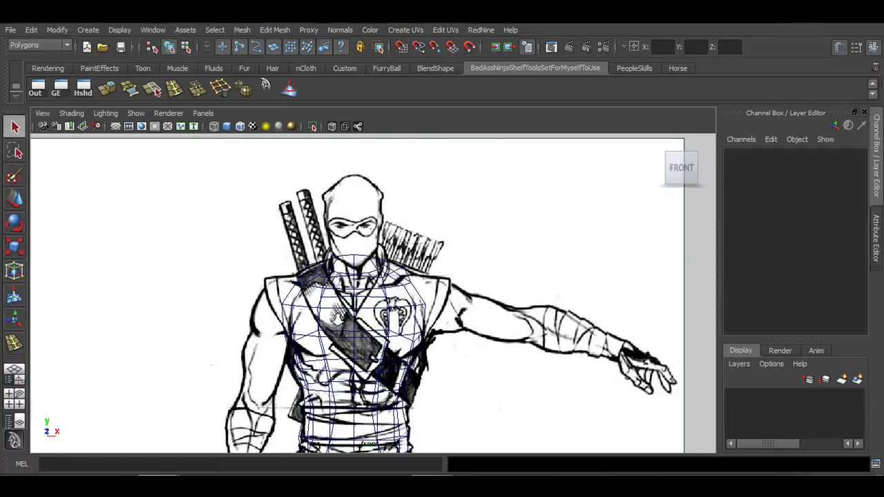
{"action": "middle_click_drag", "start_coordinate": [459, 291], "coordinate": [394, 296], "text": "alt"}
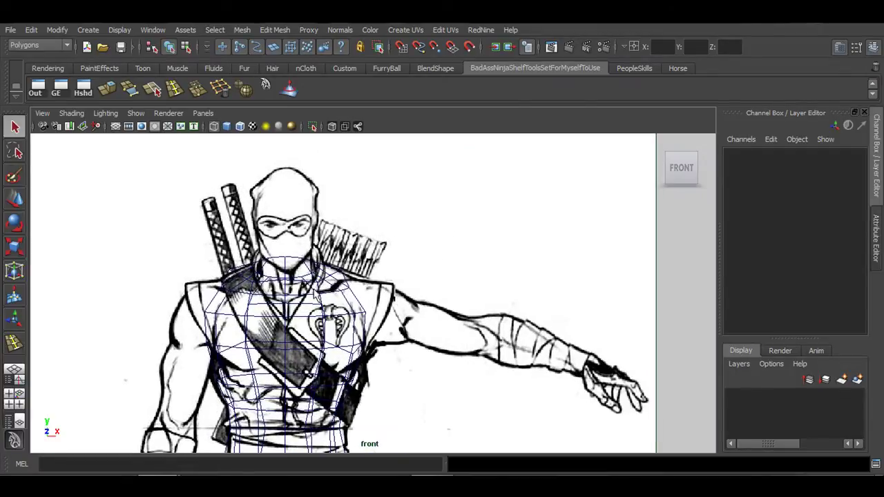
{"action": "middle_click_drag", "start_coordinate": [314, 294], "coordinate": [338, 304], "text": "alt"}
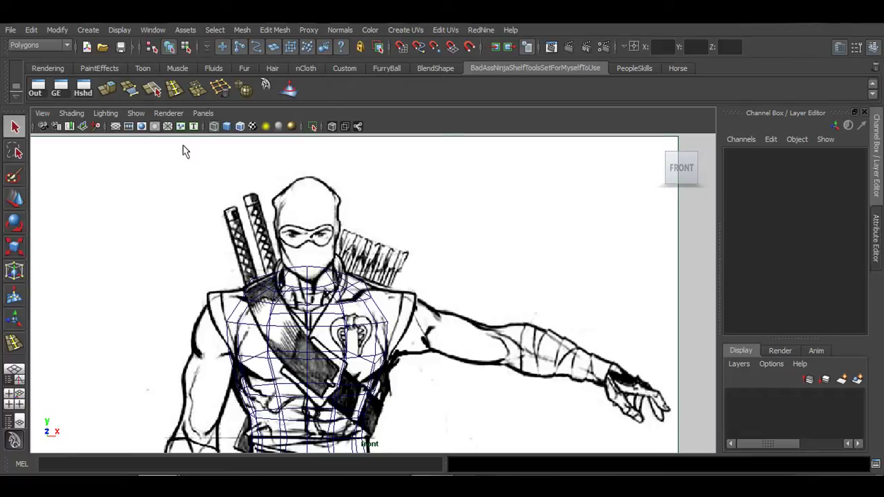
{"action": "middle_click_drag", "start_coordinate": [369, 307], "coordinate": [394, 302], "text": "alt"}
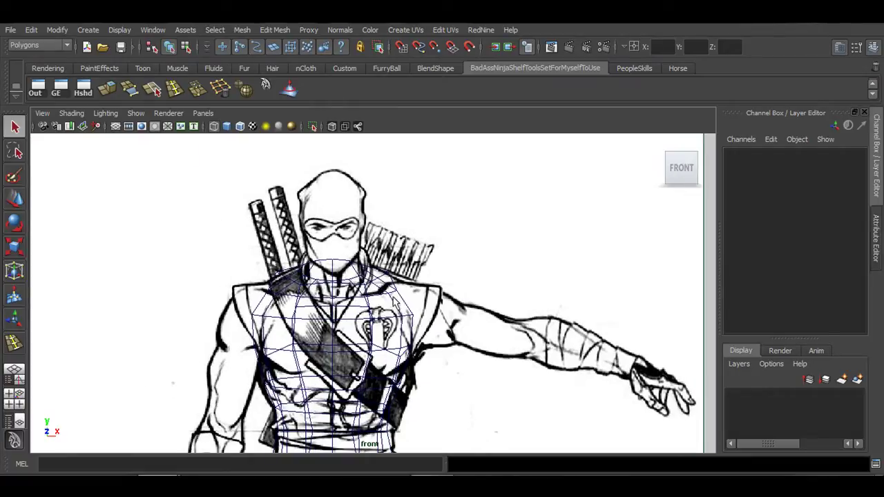
{"action": "mouse_move", "coordinate": [334, 316]}
{"action": "middle_mouse_down", "text": "alt"}
{"action": "mouse_move", "coordinate": [380, 308]}
{"action": "mouse_move", "coordinate": [349, 330]}
{"action": "mouse_move", "coordinate": [332, 318]}
{"action": "middle_mouse_up", "text": "alt"}
{"action": "scroll", "coordinate": [332, 316], "scroll_direction": "down", "scroll_amount": 1}
{"action": "scroll", "coordinate": [330, 315], "scroll_direction": "up", "scroll_amount": 2}
{"action": "scroll", "coordinate": [329, 314], "scroll_direction": "down", "scroll_amount": 1}
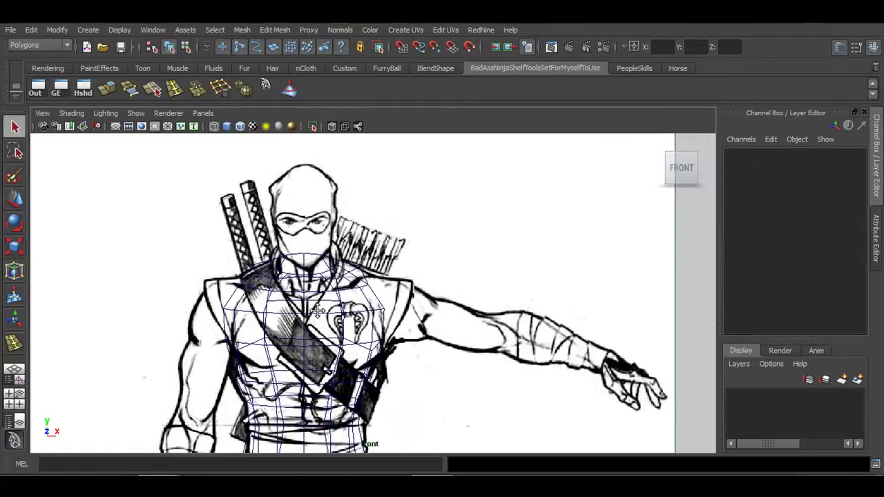
{"action": "scroll", "coordinate": [327, 312], "scroll_direction": "up", "scroll_amount": 1}
{"action": "scroll", "coordinate": [329, 309], "scroll_direction": "up", "scroll_amount": 1}
{"action": "scroll", "coordinate": [323, 314], "scroll_direction": "down", "scroll_amount": 2}
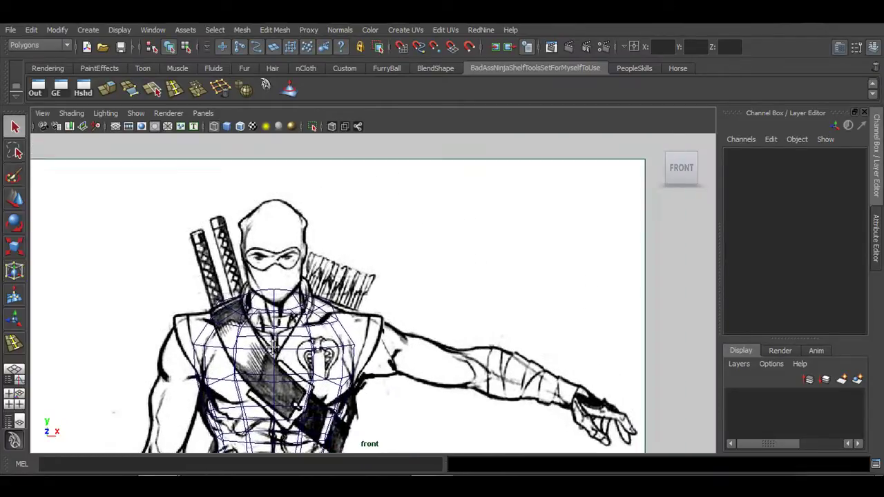
{"action": "scroll", "coordinate": [315, 322], "scroll_direction": "up", "scroll_amount": 1}
{"action": "scroll", "coordinate": [315, 322], "scroll_direction": "down", "scroll_amount": 3}
Create a polygon cylinder with default settings as the base for the arm.
{"action": "key", "text": "space"}
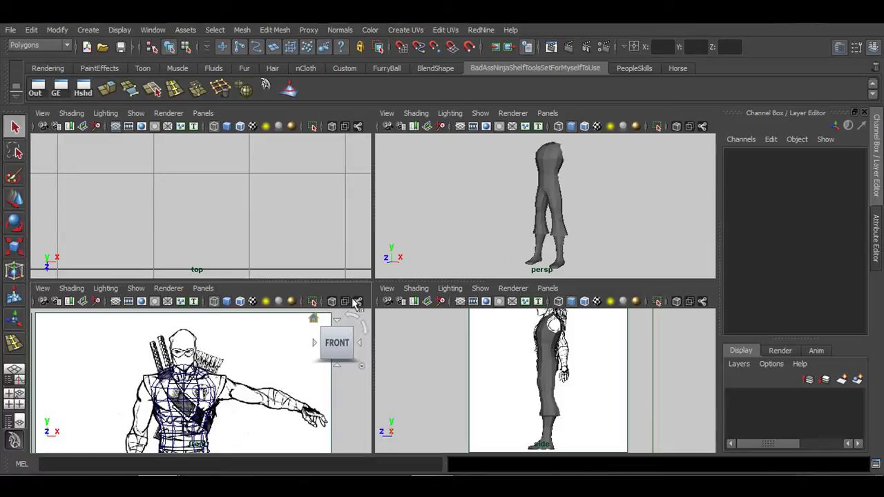
{"action": "key", "text": "space"}
{"action": "scroll", "coordinate": [342, 342], "scroll_direction": "down", "scroll_amount": 3}
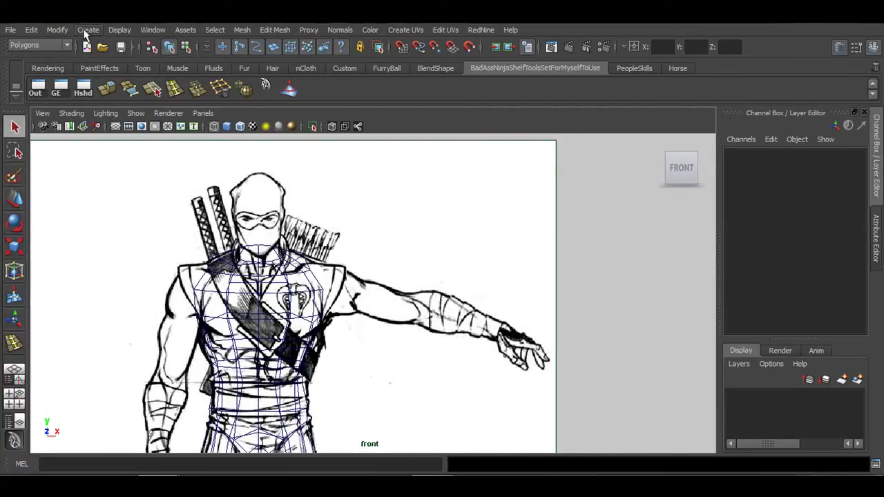
{"action": "left_click", "coordinate": [85, 31]}
{"action": "mouse_move", "coordinate": [108, 63]}
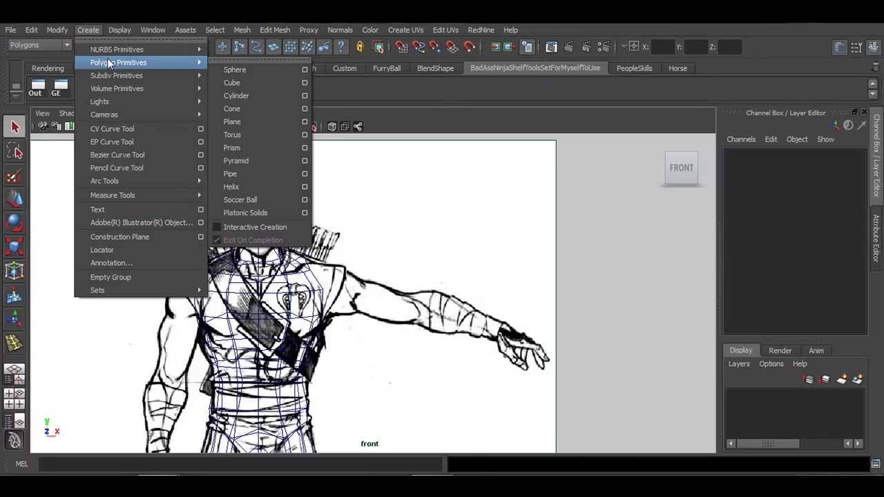
{"action": "left_click", "coordinate": [242, 94]}
Scale the cylinder to about 0.552 in X and Z and about 0.974 in Y.
{"action": "key", "text": "space"}
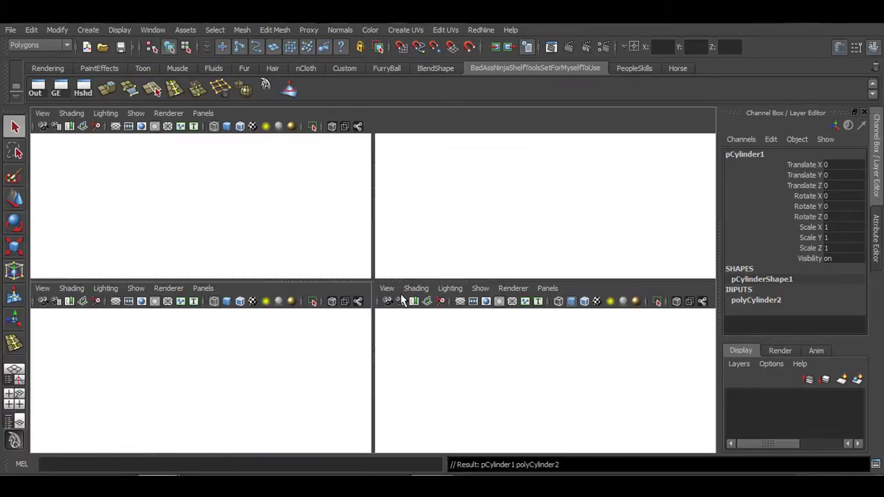
{"action": "left_click_drag", "start_coordinate": [549, 225], "coordinate": [529, 251], "text": "alt"}
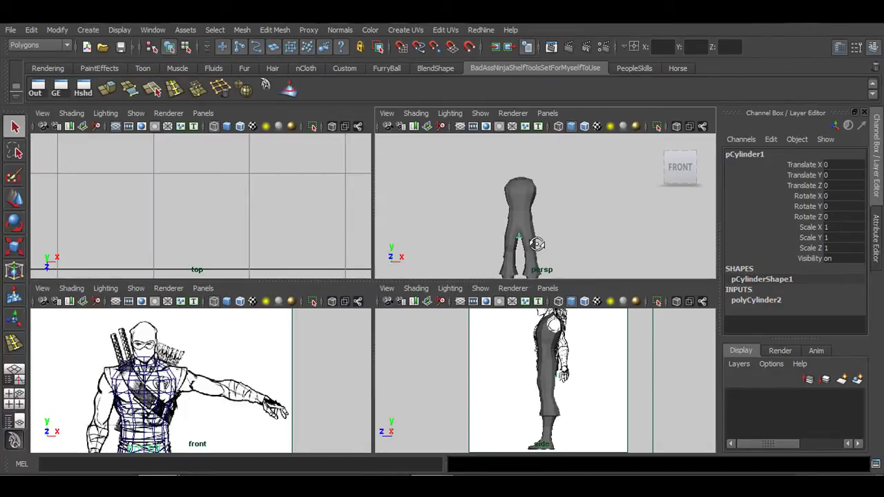
{"action": "key", "text": "space"}
{"action": "key", "text": "w"}
{"action": "left_click_drag", "start_coordinate": [322, 340], "coordinate": [284, 371]}
{"action": "key", "text": "r"}
{"action": "left_click_drag", "start_coordinate": [289, 371], "coordinate": [327, 370], "text": "alt"}
{"action": "key", "text": "w"}
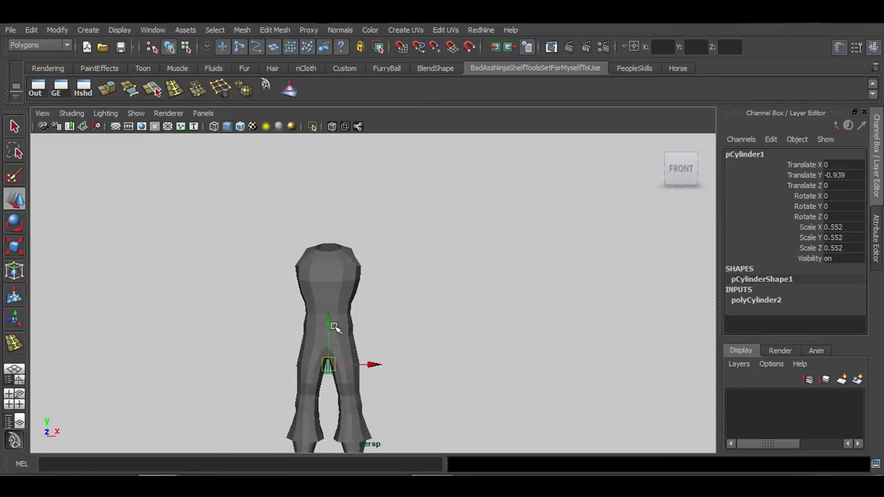
{"action": "left_click_drag", "start_coordinate": [331, 329], "coordinate": [330, 271]}
{"action": "key", "text": "r"}
{"action": "key", "text": "w"}
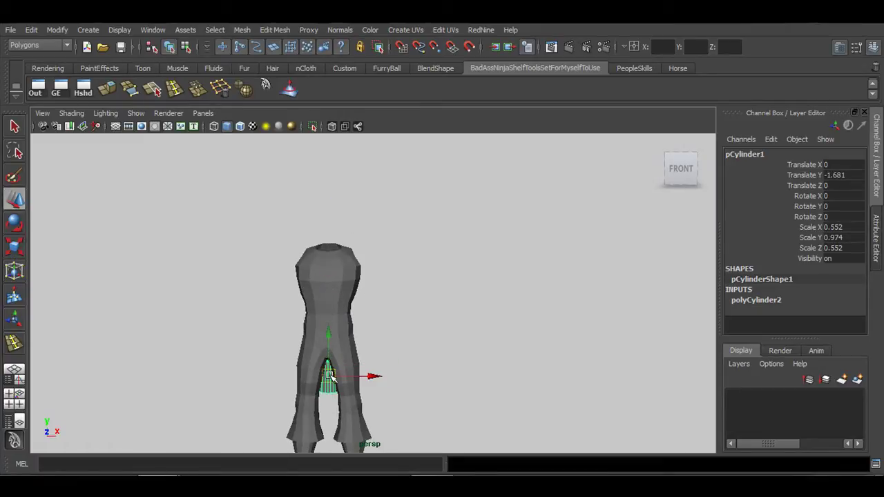
Move the cylinder up beside the torso's arm opening, to about X 1.73, Y 4.212, Z -0.829.
{"action": "left_click_drag", "start_coordinate": [331, 373], "coordinate": [314, 290]}
{"action": "key", "text": "f"}
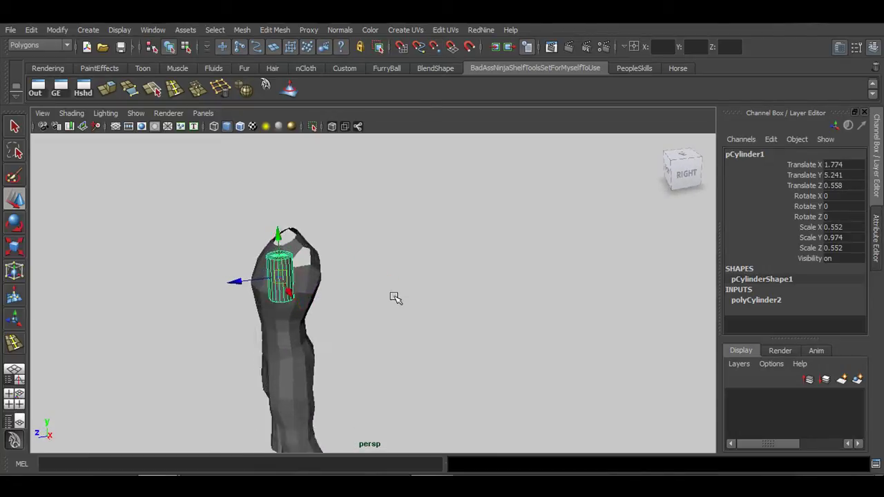
{"action": "left_click_drag", "start_coordinate": [412, 307], "coordinate": [373, 281], "text": "alt"}
{"action": "key", "text": "v"}
{"action": "middle_click_drag", "start_coordinate": [476, 394], "coordinate": [503, 378]}
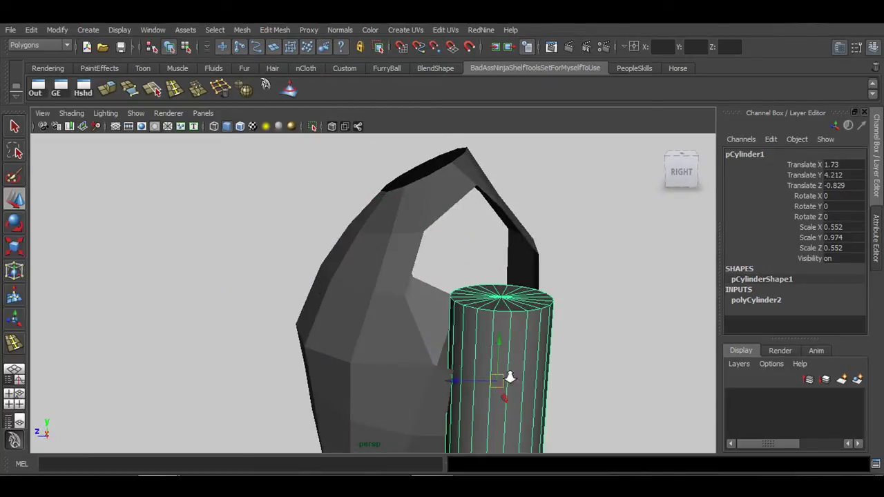
{"action": "right_click_drag", "start_coordinate": [509, 377], "coordinate": [394, 323], "text": "alt"}
{"action": "left_click_drag", "start_coordinate": [393, 323], "coordinate": [454, 321], "text": "alt"}
Lay the cylinder horizontal by setting its Z rotation to 90.
{"action": "key", "text": "e"}
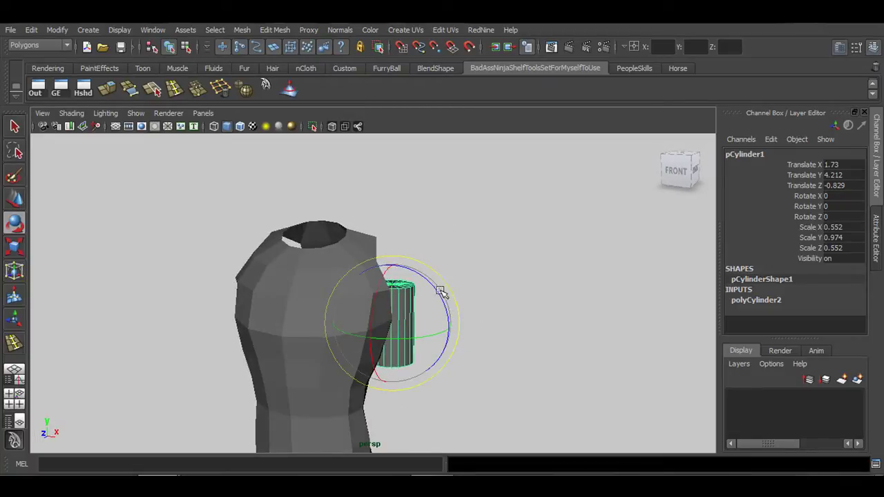
{"action": "left_click_drag", "start_coordinate": [440, 291], "coordinate": [424, 271]}
{"action": "double_click", "coordinate": [844, 216]}
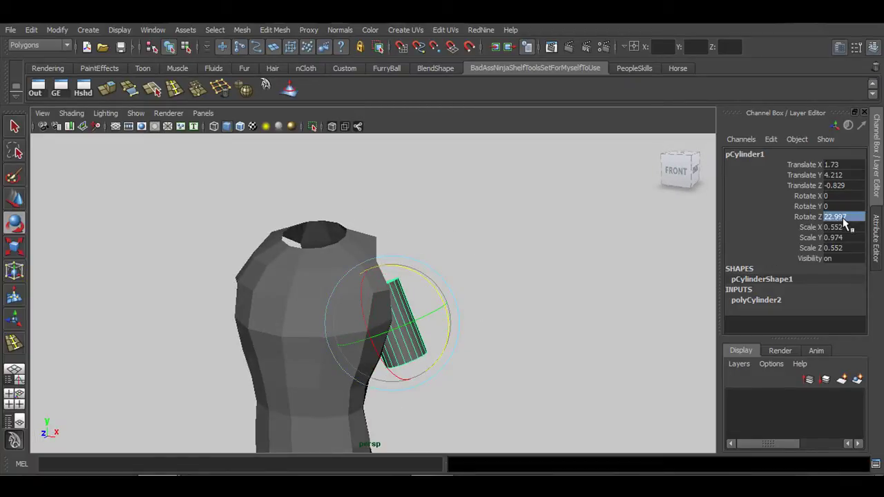
{"action": "type", "text": "90"}
{"action": "key", "text": "Return"}
Position the cylinder just outside the shoulder at about X 3.117 and Y 5.196.
{"action": "left_click_drag", "start_coordinate": [427, 324], "coordinate": [488, 250], "text": "alt"}
{"action": "key", "text": "w"}
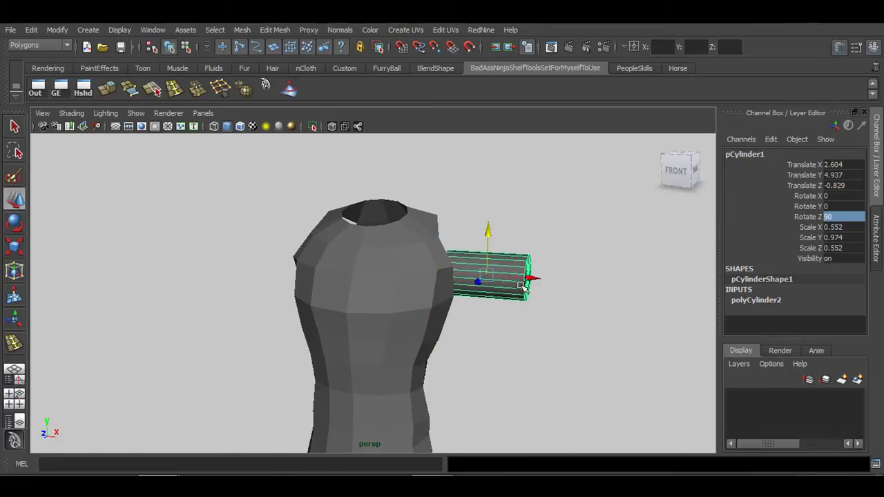
{"action": "left_click_drag", "start_coordinate": [521, 278], "coordinate": [544, 280]}
{"action": "left_click_drag", "start_coordinate": [508, 250], "coordinate": [508, 236]}
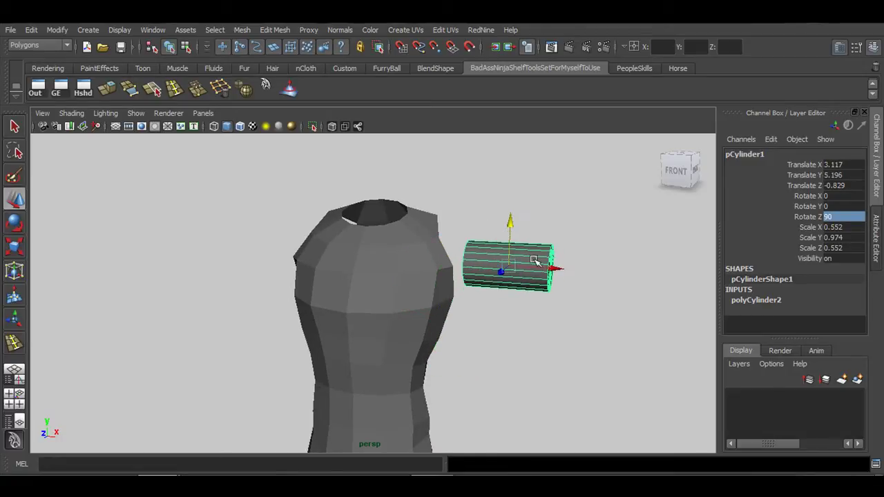
{"action": "middle_click_drag", "start_coordinate": [536, 299], "coordinate": [466, 302], "text": "alt"}
{"action": "left_click_drag", "start_coordinate": [467, 304], "coordinate": [488, 306], "text": "alt"}
{"action": "left_click_drag", "start_coordinate": [410, 313], "coordinate": [351, 330], "text": "alt"}
Select the loop of border edges around the body's arm opening.
{"action": "key", "text": "q"}
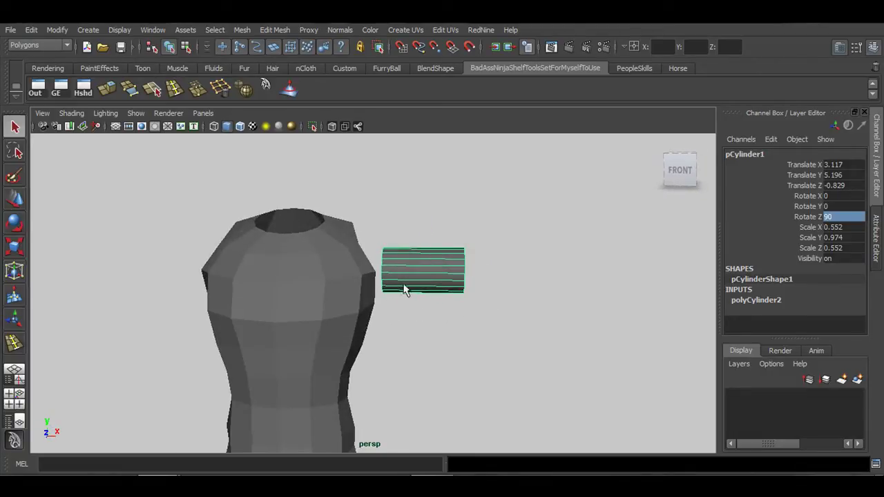
{"action": "middle_click_drag", "start_coordinate": [451, 308], "coordinate": [482, 335], "text": "alt"}
{"action": "left_click", "coordinate": [368, 291]}
{"action": "left_click_drag", "start_coordinate": [448, 339], "coordinate": [391, 315], "text": "alt"}
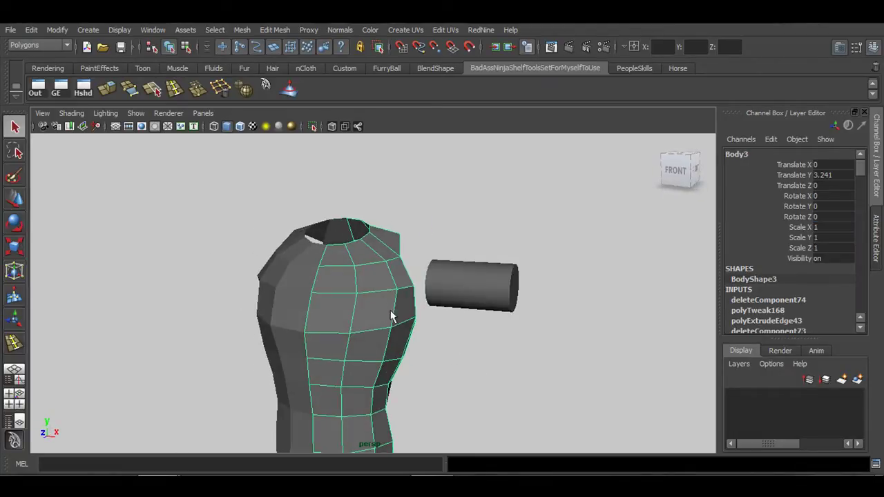
{"action": "right_click_drag", "start_coordinate": [387, 245], "coordinate": [389, 216]}
{"action": "left_click_drag", "start_coordinate": [449, 304], "coordinate": [428, 245], "text": "alt"}
{"action": "left_click", "coordinate": [428, 236]}
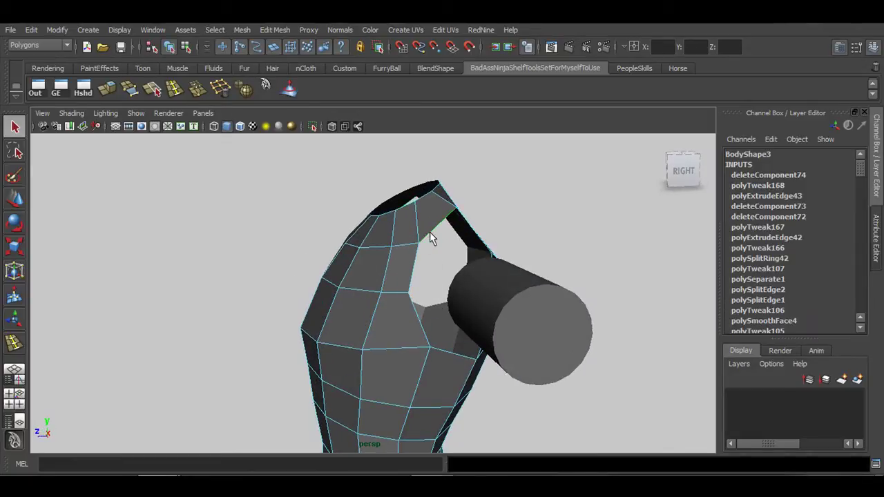
{"action": "left_click_drag", "start_coordinate": [465, 286], "coordinate": [487, 290], "text": "alt"}
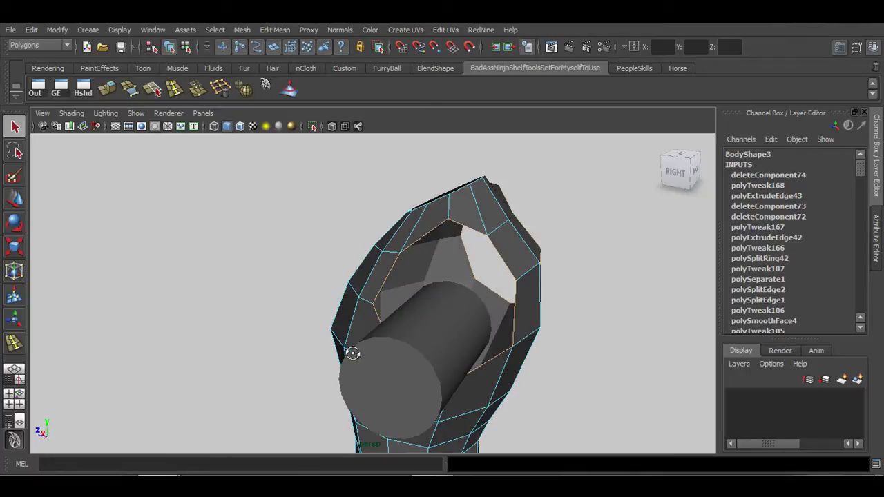
{"action": "left_click_drag", "start_coordinate": [352, 353], "coordinate": [524, 328], "text": "alt"}
Extrude the arm opening's border edges straight outward along X to form a rough arm section.
{"action": "left_click", "coordinate": [109, 91]}
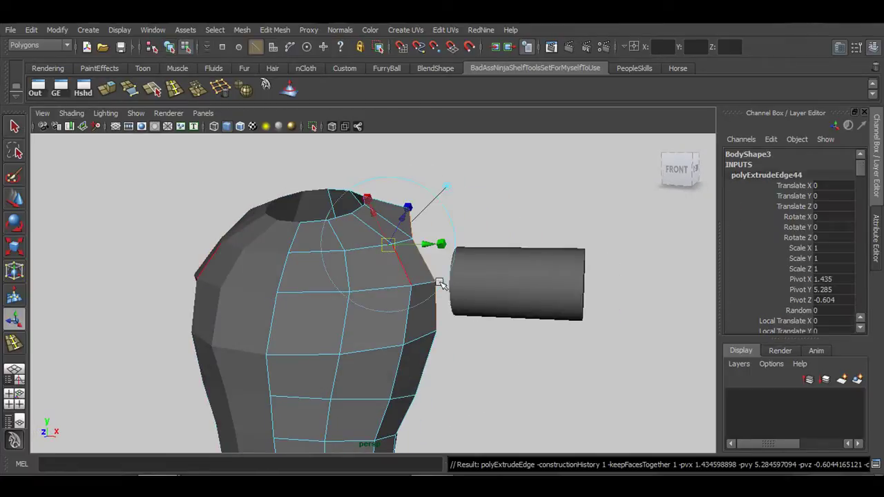
{"action": "left_click_drag", "start_coordinate": [433, 276], "coordinate": [612, 292]}
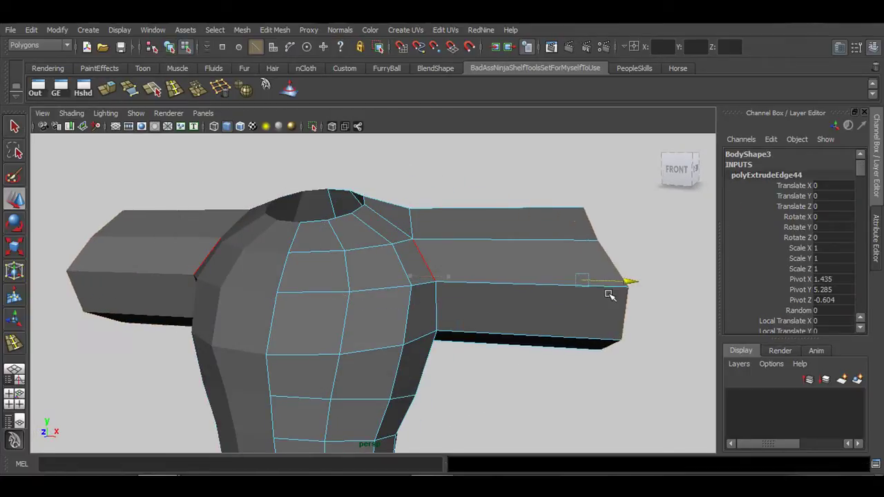
{"action": "right_click_drag", "start_coordinate": [612, 292], "coordinate": [355, 286], "text": "alt"}
{"action": "left_click_drag", "start_coordinate": [355, 286], "coordinate": [421, 316], "text": "alt"}
{"action": "right_click_drag", "start_coordinate": [517, 345], "coordinate": [417, 347], "text": "alt"}
{"action": "left_click_drag", "start_coordinate": [476, 343], "coordinate": [346, 349], "text": "alt"}
{"action": "right_click_drag", "start_coordinate": [415, 342], "coordinate": [487, 334], "text": "alt"}
{"action": "mouse_move", "coordinate": [488, 334]}
{"action": "left_mouse_down", "text": "alt"}
{"action": "mouse_move", "coordinate": [450, 326]}
{"action": "mouse_move", "coordinate": [498, 345]}
{"action": "left_mouse_up", "text": "alt"}
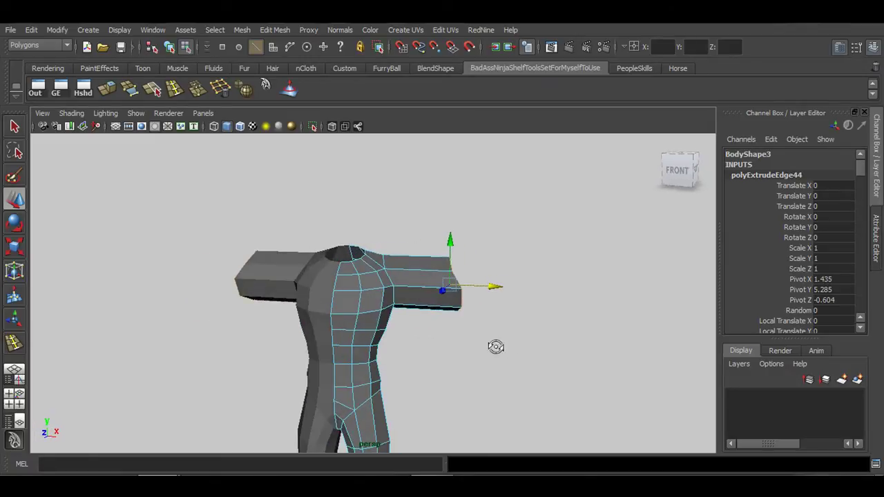
Delete the extruded arm faces and return the body mesh to object mode.
{"action": "right_click", "coordinate": [422, 287]}
{"action": "left_click", "coordinate": [422, 283]}
{"action": "left_click_drag", "start_coordinate": [501, 209], "coordinate": [430, 347]}
{"action": "key", "text": "Delete"}
{"action": "right_click", "coordinate": [371, 245]}
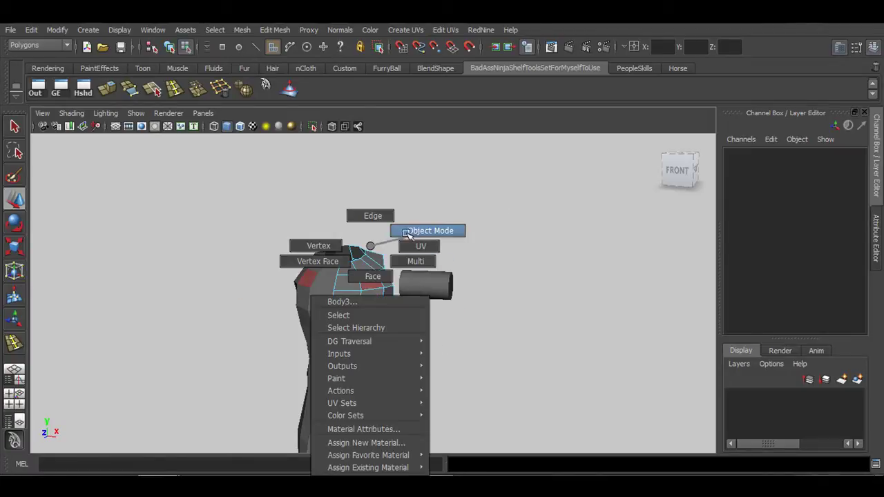
{"action": "left_click", "coordinate": [425, 229]}
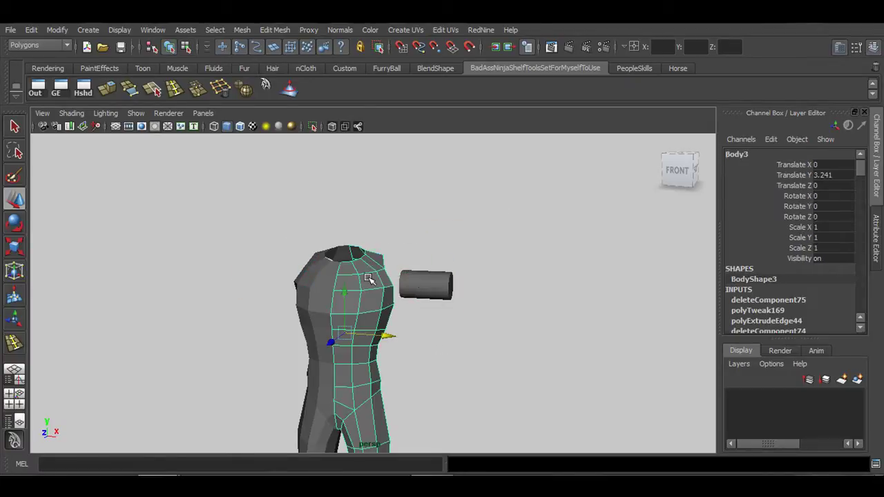
{"action": "left_click", "coordinate": [418, 281]}
{"action": "left_click", "coordinate": [361, 286]}
{"action": "left_click", "coordinate": [419, 280]}
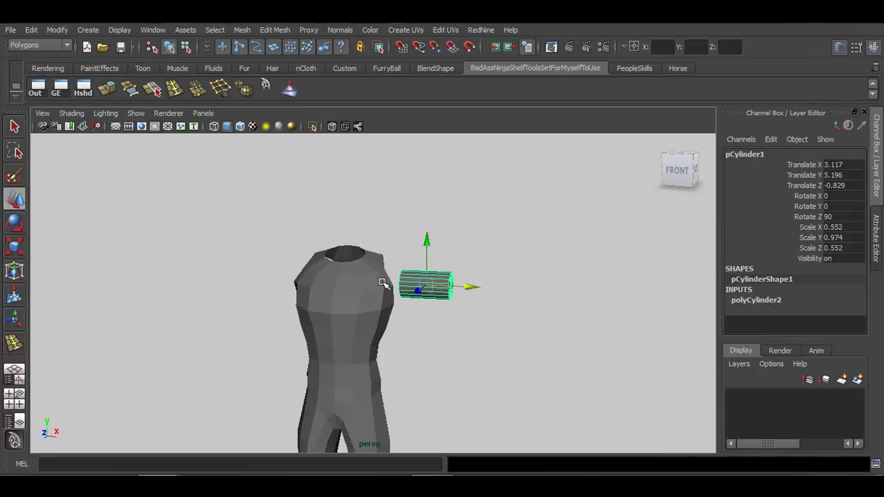
{"action": "left_click", "coordinate": [384, 285]}
{"action": "left_click", "coordinate": [433, 288]}
{"action": "left_click", "coordinate": [266, 32]}
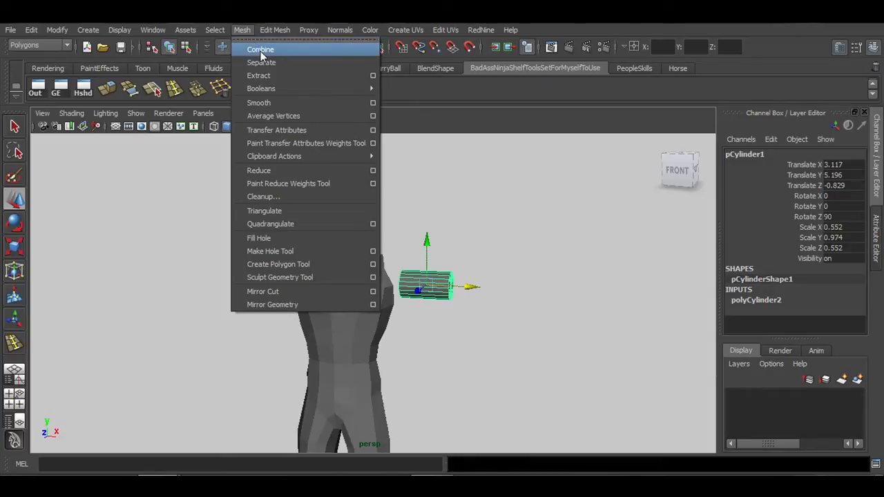
{"action": "left_click", "coordinate": [243, 30]}
{"action": "left_click_drag", "start_coordinate": [361, 223], "coordinate": [433, 288]}
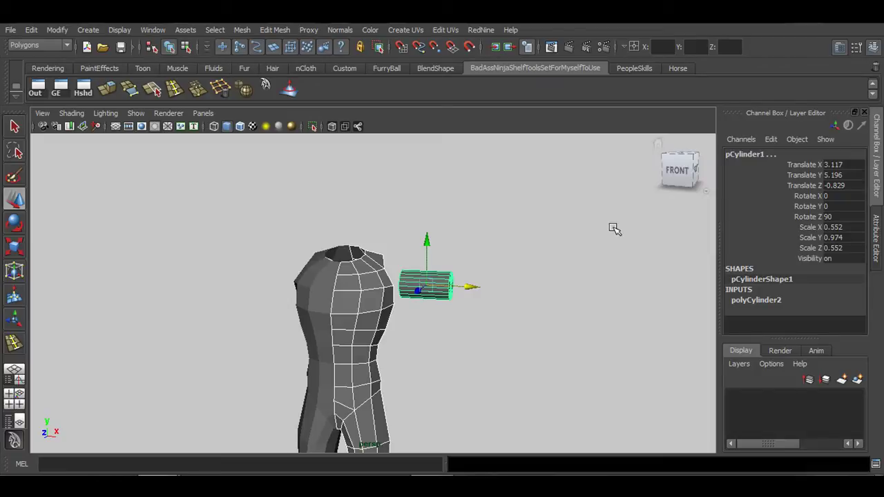
{"action": "left_click", "coordinate": [481, 277]}
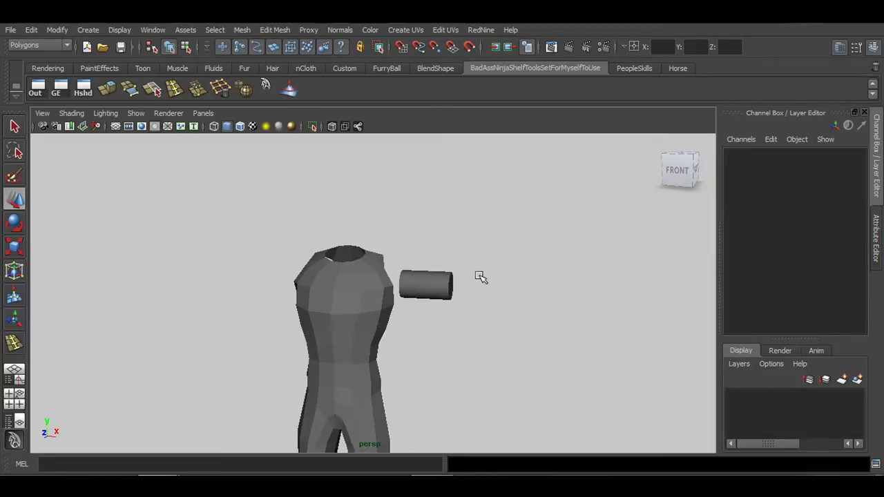
Reduce the arm cylinder's axis subdivisions to 8 in its polyCylinder2 construction settings.
{"action": "left_click", "coordinate": [426, 289]}
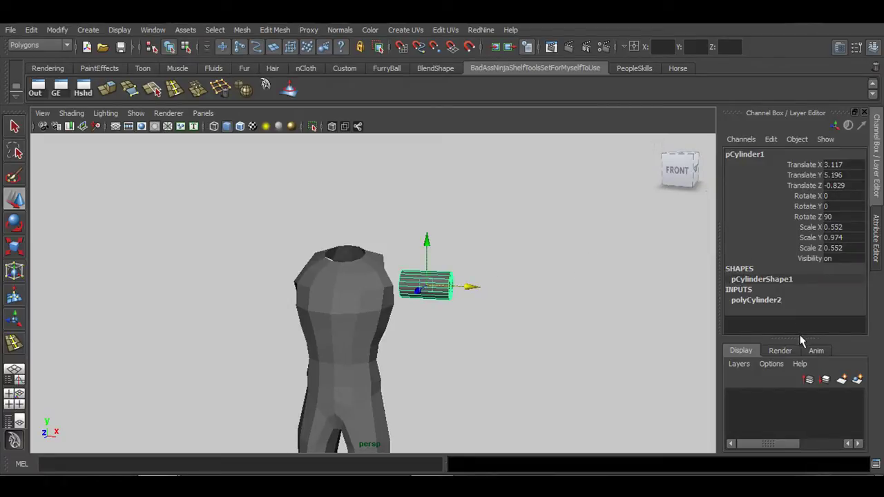
{"action": "left_click_drag", "start_coordinate": [797, 337], "coordinate": [806, 422]}
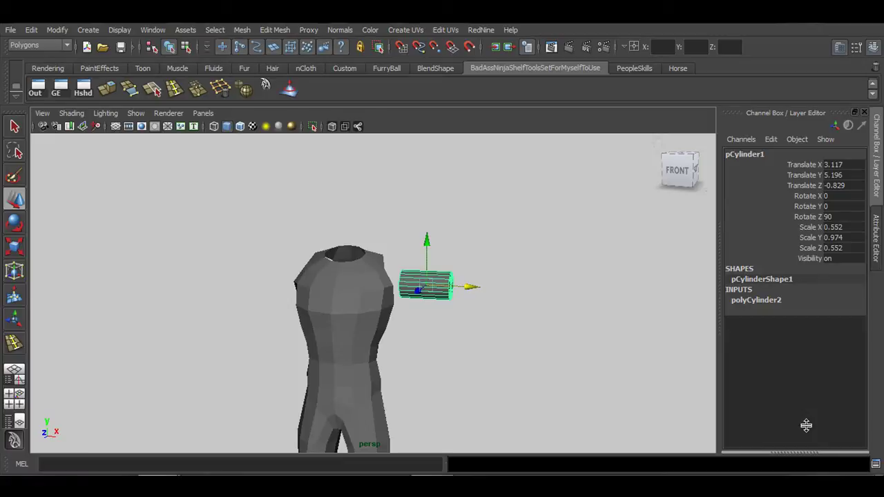
{"action": "left_click", "coordinate": [760, 301]}
{"action": "key", "text": "f"}
{"action": "left_click_drag", "start_coordinate": [523, 321], "coordinate": [473, 322], "text": "alt"}
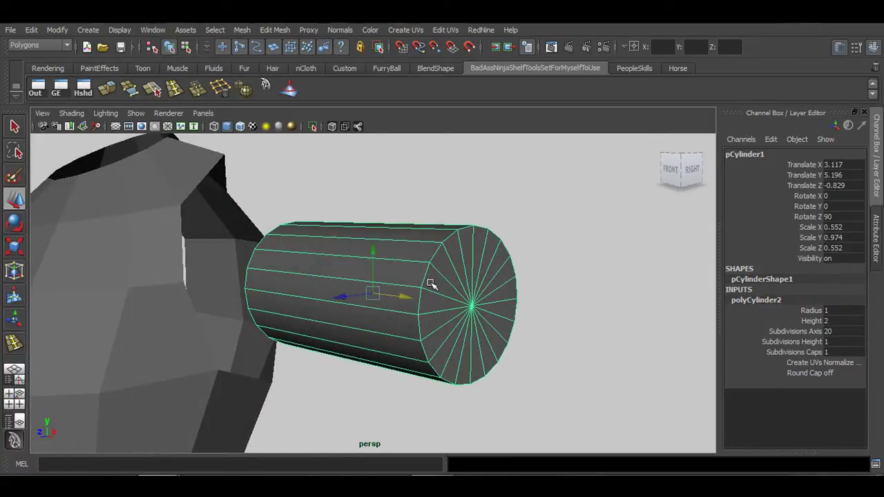
{"action": "left_click", "coordinate": [791, 333]}
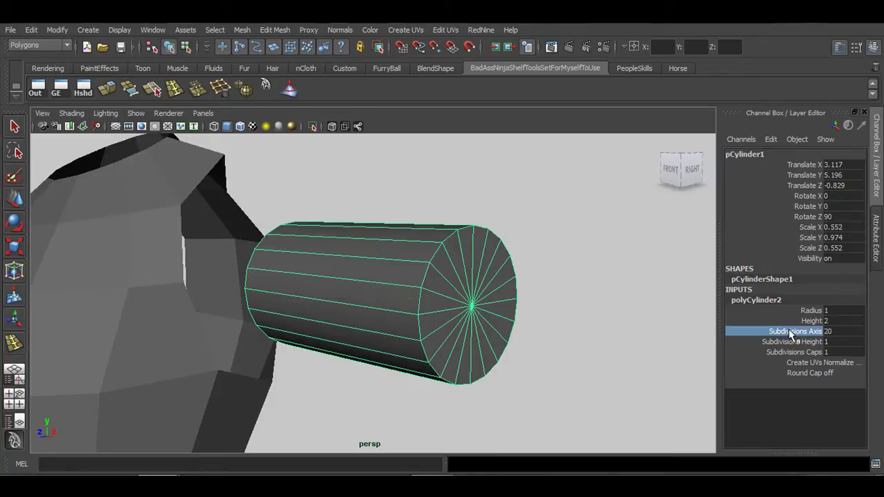
{"action": "middle_click_drag", "start_coordinate": [645, 339], "coordinate": [568, 337]}
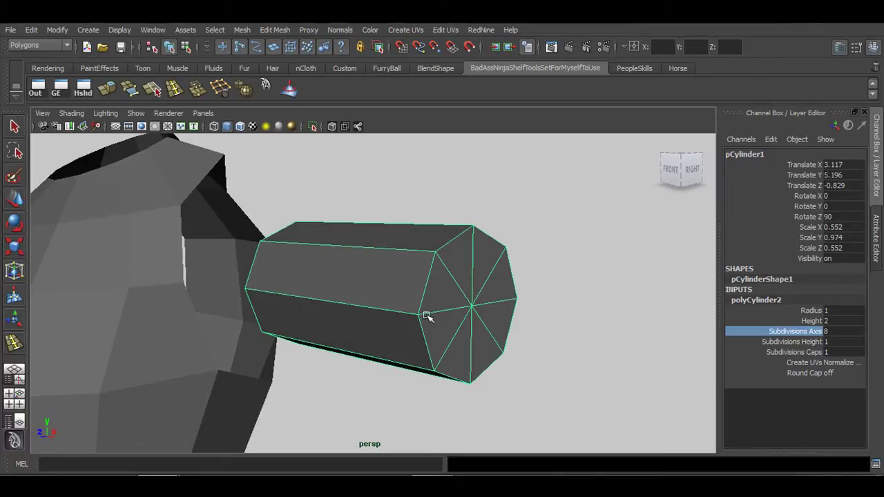
Set the cylinder's height to 4.6 and move it outward from the shoulder to about X 4.174.
{"action": "left_click_drag", "start_coordinate": [371, 336], "coordinate": [422, 325], "text": "alt"}
{"action": "right_click_drag", "start_coordinate": [422, 326], "coordinate": [367, 327], "text": "alt"}
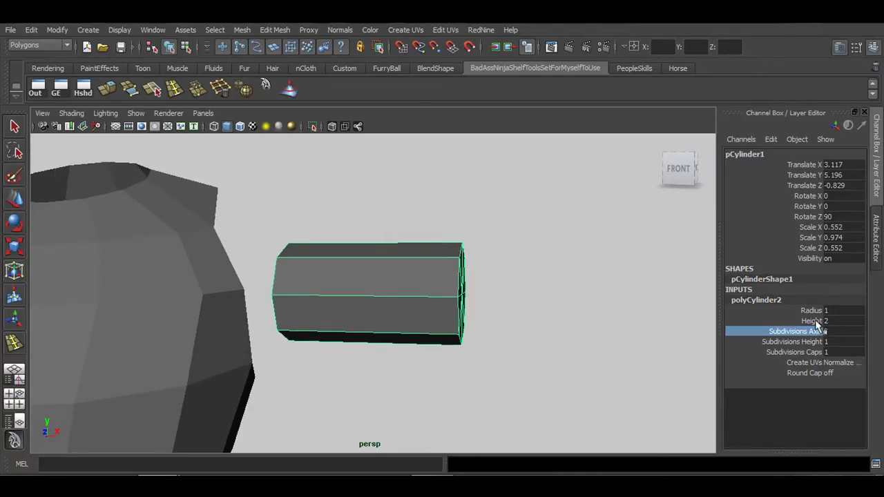
{"action": "left_click", "coordinate": [812, 320]}
{"action": "middle_click_drag", "start_coordinate": [594, 351], "coordinate": [472, 297]}
{"action": "key", "text": "w"}
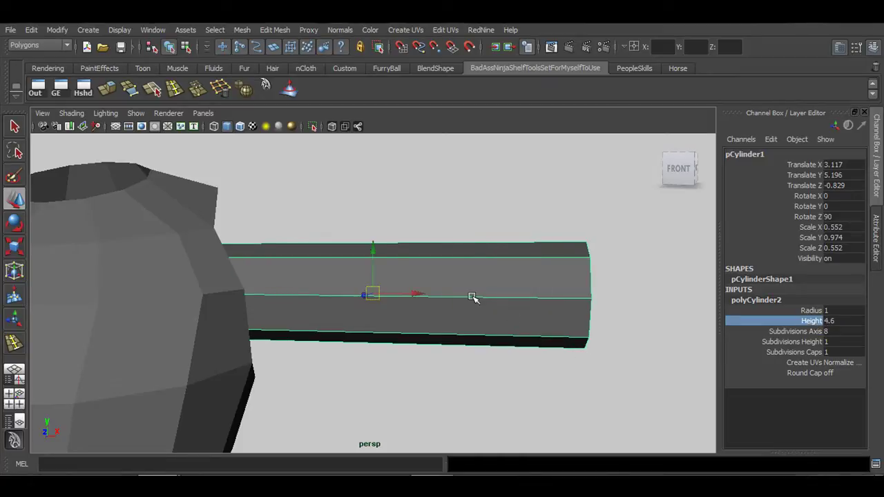
{"action": "left_click_drag", "start_coordinate": [410, 293], "coordinate": [509, 296]}
Set the cylinder's height to 6.4 in the front view and shift it along the drawn arm to about X 5.081.
{"action": "key", "text": "space"}
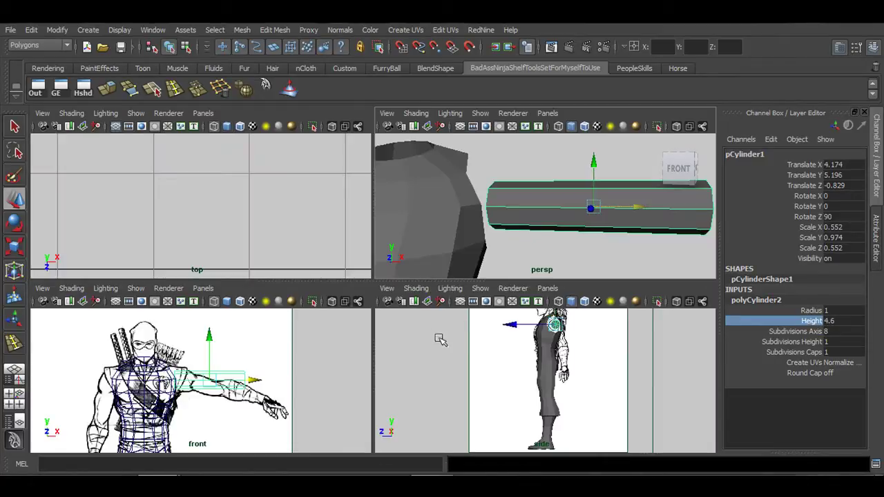
{"action": "key", "text": "space"}
{"action": "middle_click_drag", "start_coordinate": [374, 358], "coordinate": [369, 339], "text": "alt"}
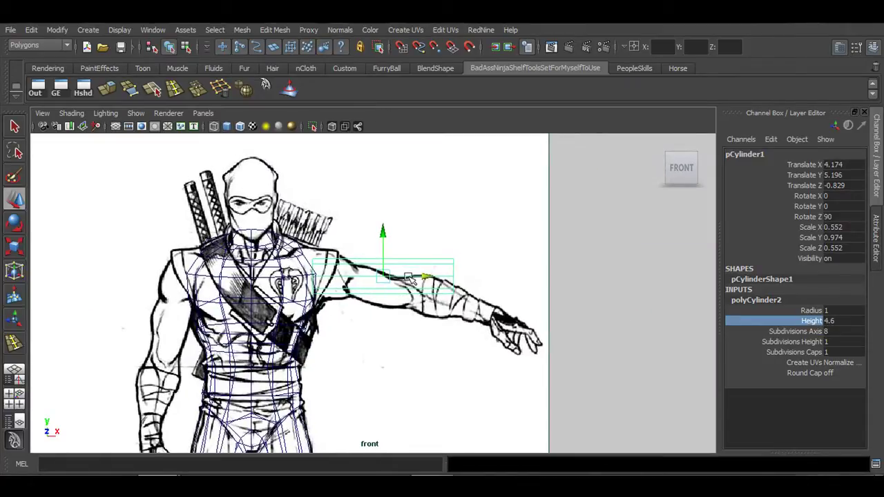
{"action": "left_click_drag", "start_coordinate": [410, 279], "coordinate": [533, 314]}
{"action": "left_click", "coordinate": [801, 322]}
{"action": "middle_click_drag", "start_coordinate": [467, 335], "coordinate": [485, 337]}
{"action": "middle_click_drag", "start_coordinate": [417, 326], "coordinate": [410, 325], "text": "alt"}
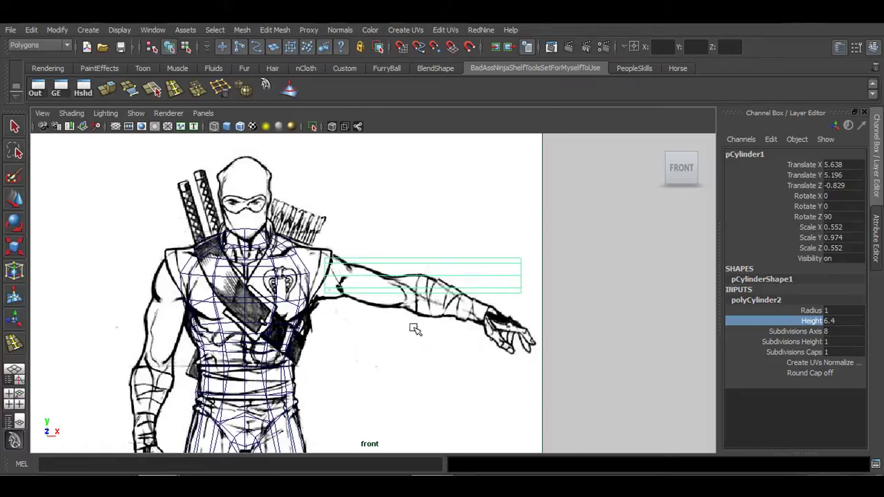
{"action": "key", "text": "w"}
{"action": "left_click_drag", "start_coordinate": [457, 282], "coordinate": [438, 276]}
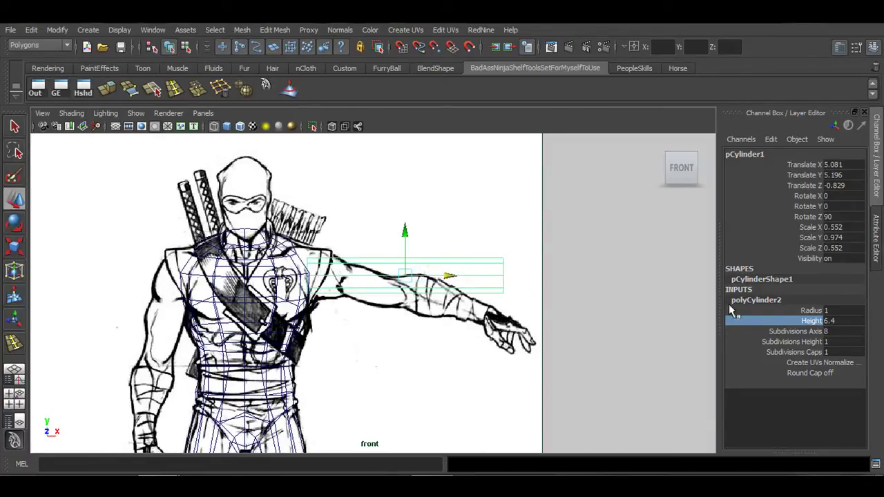
{"action": "middle_click_drag", "start_coordinate": [524, 307], "coordinate": [518, 311], "text": "alt"}
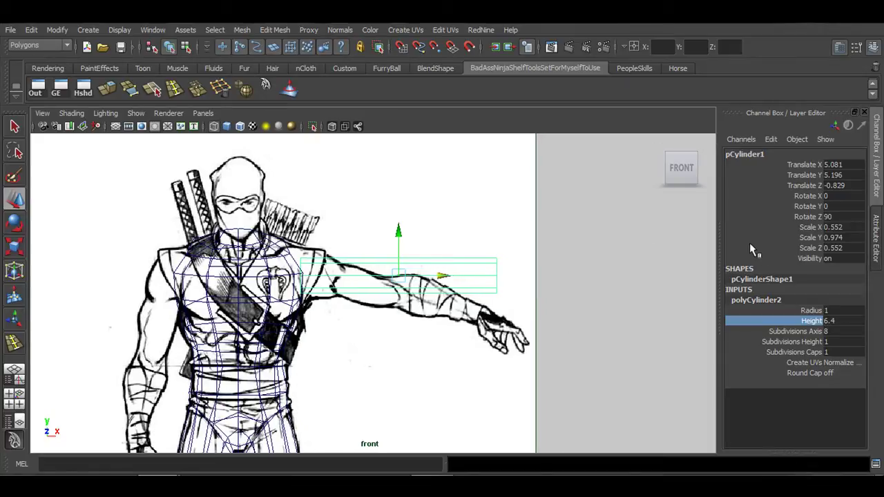
Shorten the cylinder slightly to a Y scale of about 0.955 and move it toward the shoulder to about X 4.999.
{"action": "key", "text": "r"}
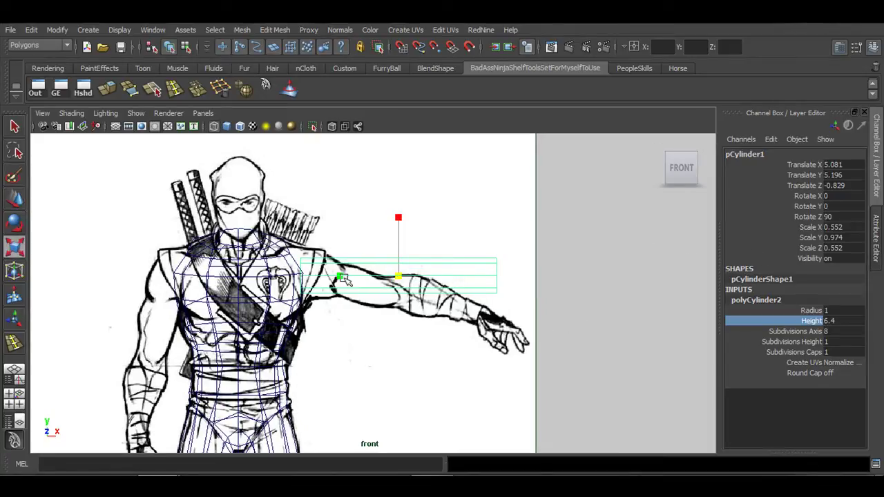
{"action": "left_click_drag", "start_coordinate": [343, 279], "coordinate": [347, 279]}
{"action": "key", "text": "w"}
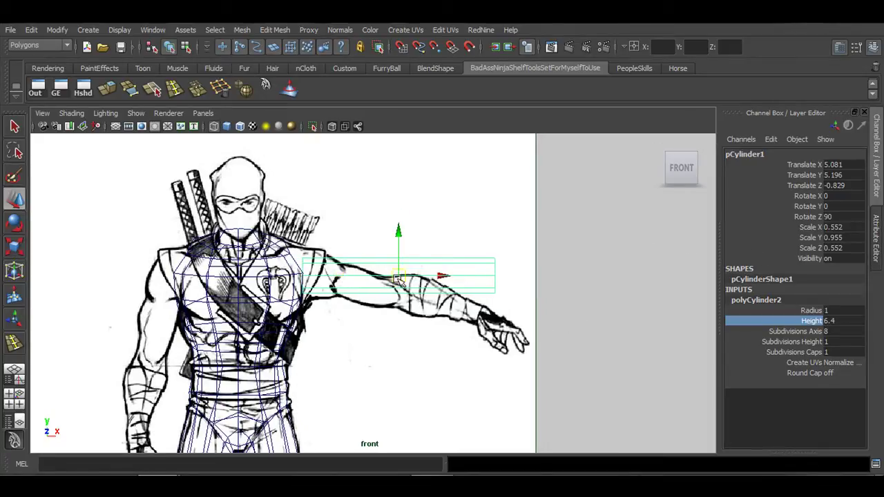
{"action": "left_click_drag", "start_coordinate": [426, 277], "coordinate": [423, 277]}
Rotate the cylinder to about 77.23 degrees in Z and move it over the drawn arm at about X 4.792, Y 4.784.
{"action": "key", "text": "e"}
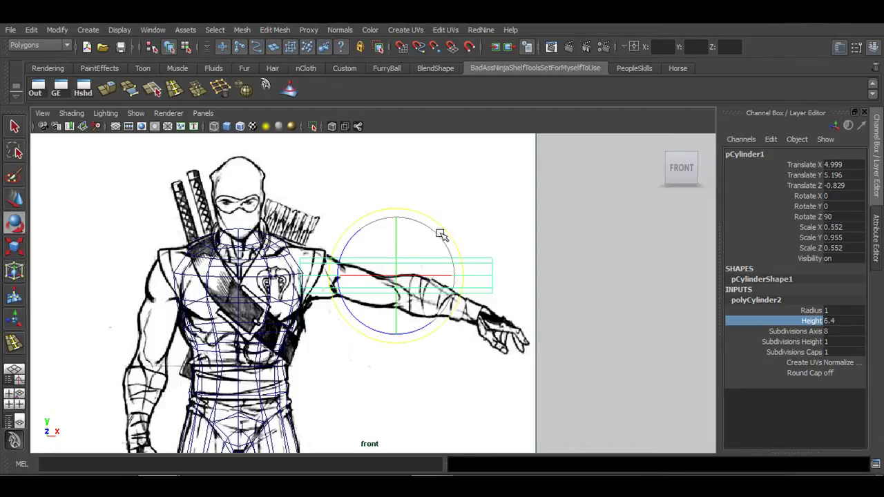
{"action": "left_click_drag", "start_coordinate": [444, 229], "coordinate": [453, 241]}
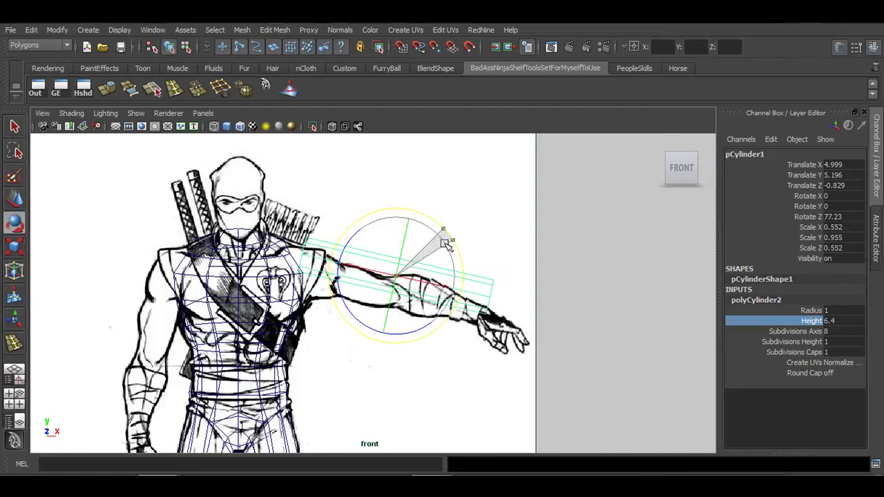
{"action": "key", "text": "w"}
{"action": "left_click_drag", "start_coordinate": [393, 274], "coordinate": [391, 289]}
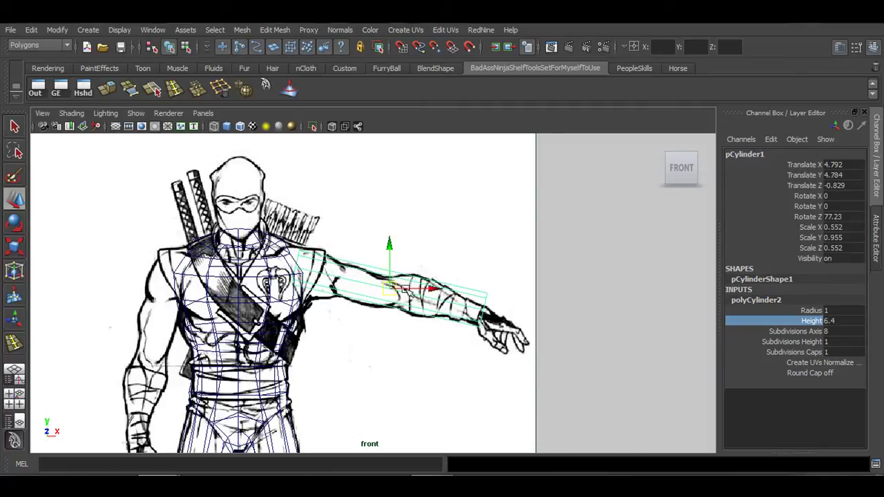
Move the cylinder forward in the side view to about Z -0.599 so it centres on the body's arm opening.
{"action": "key", "text": "space"}
{"action": "key", "text": "space"}
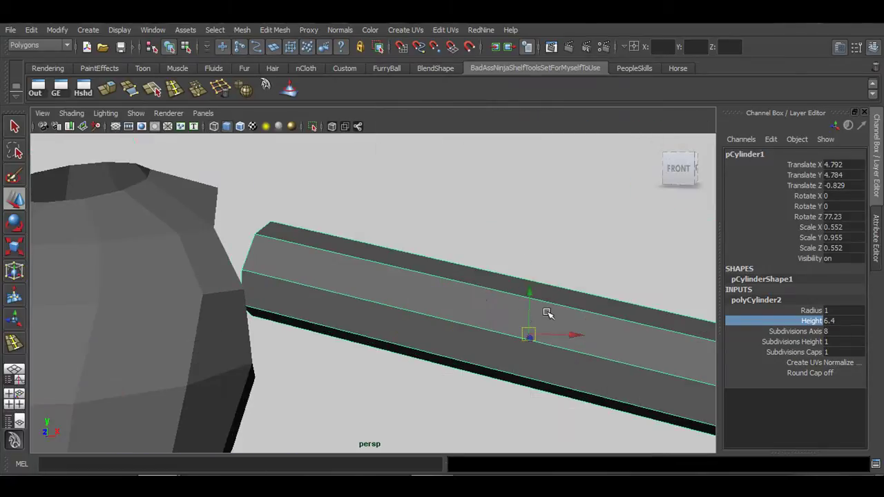
{"action": "left_click_drag", "start_coordinate": [547, 312], "coordinate": [325, 310], "text": "alt"}
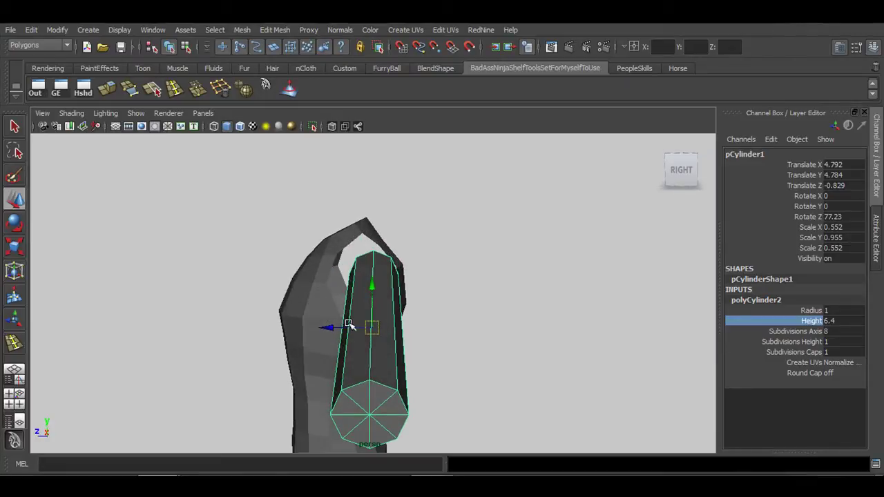
{"action": "key", "text": "space"}
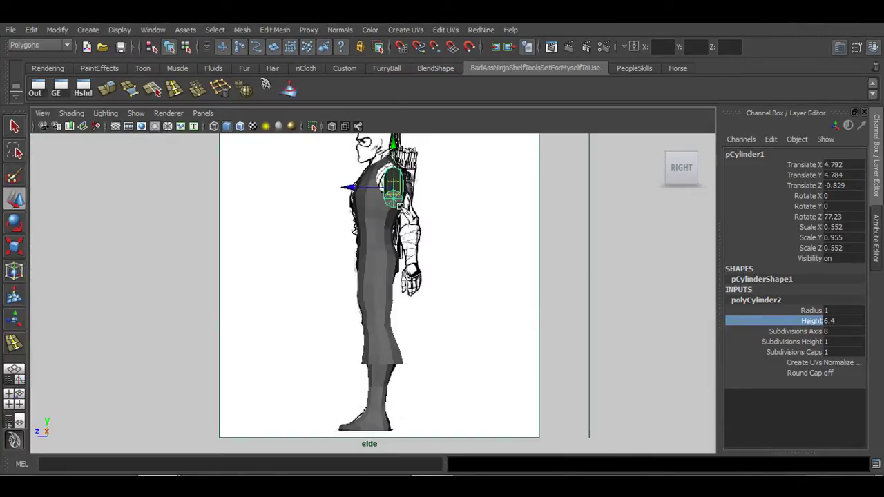
{"action": "left_click_drag", "start_coordinate": [368, 187], "coordinate": [363, 188]}
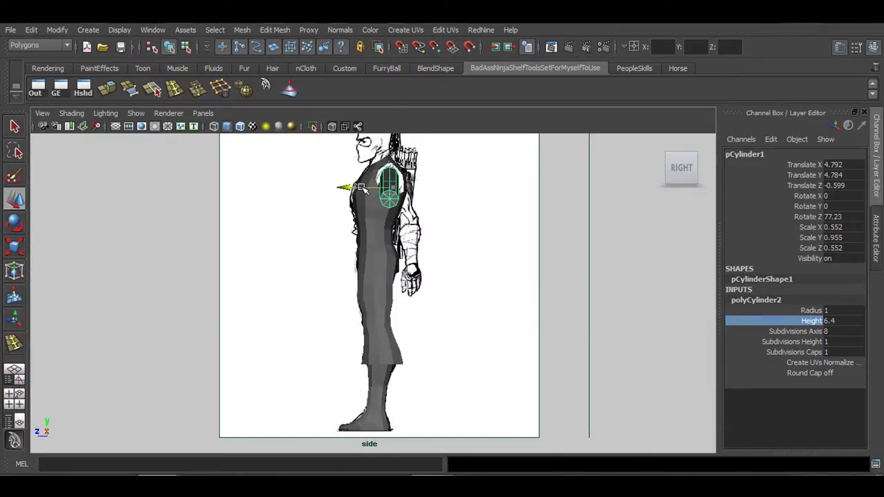
Set the cylinder's radius to 1.4 to thicken it toward the size of the arm opening.
{"action": "left_click", "coordinate": [773, 312]}
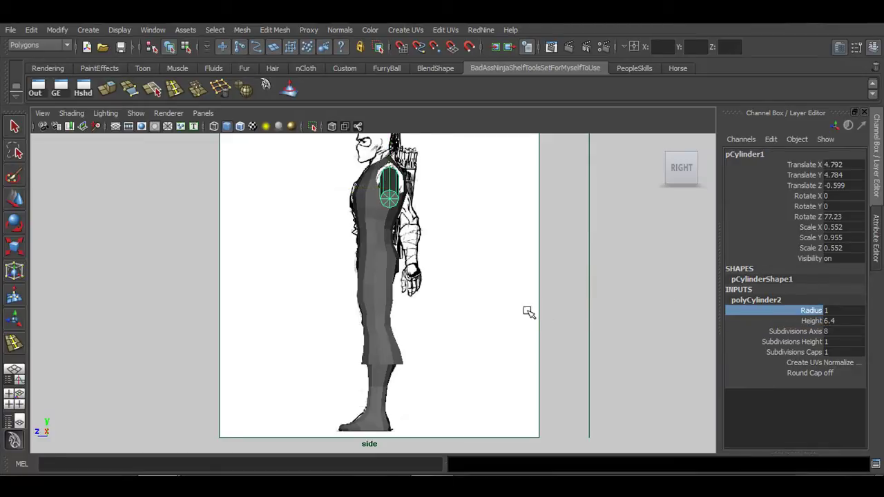
{"action": "middle_click_drag", "start_coordinate": [528, 310], "coordinate": [530, 312]}
{"action": "key", "text": "space"}
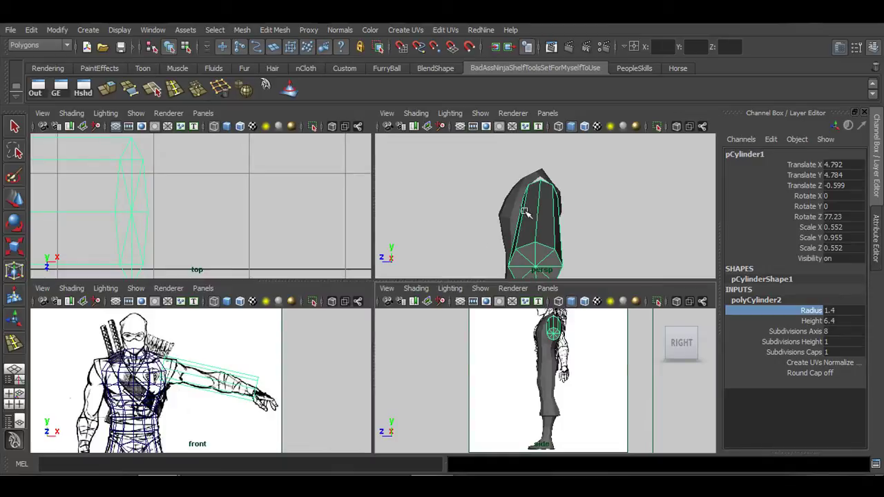
{"action": "key", "text": "space"}
{"action": "left_click_drag", "start_coordinate": [349, 267], "coordinate": [394, 250], "text": "alt"}
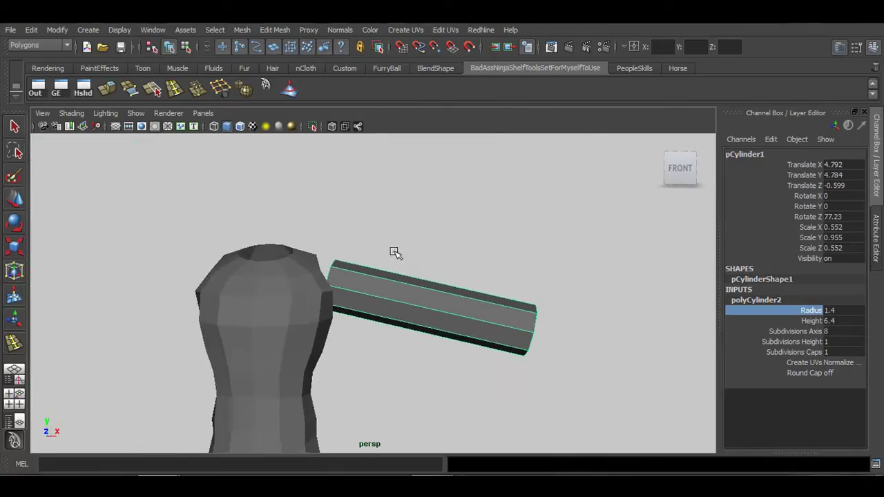
Insert two edge loops around the arm cylinder, one at the drawn elbow and one on the upper arm near the shoulder.
{"action": "key", "text": "space"}
{"action": "key", "text": "space"}
{"action": "middle_click_drag", "start_coordinate": [434, 321], "coordinate": [457, 298], "text": "alt"}
{"action": "right_click_drag", "start_coordinate": [354, 315], "coordinate": [431, 294], "text": "alt"}
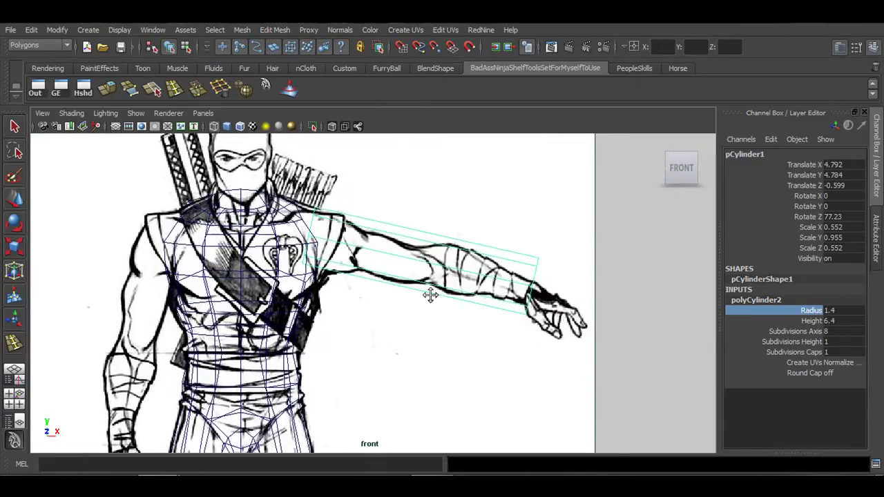
{"action": "middle_click_drag", "start_coordinate": [430, 294], "coordinate": [405, 310], "text": "alt"}
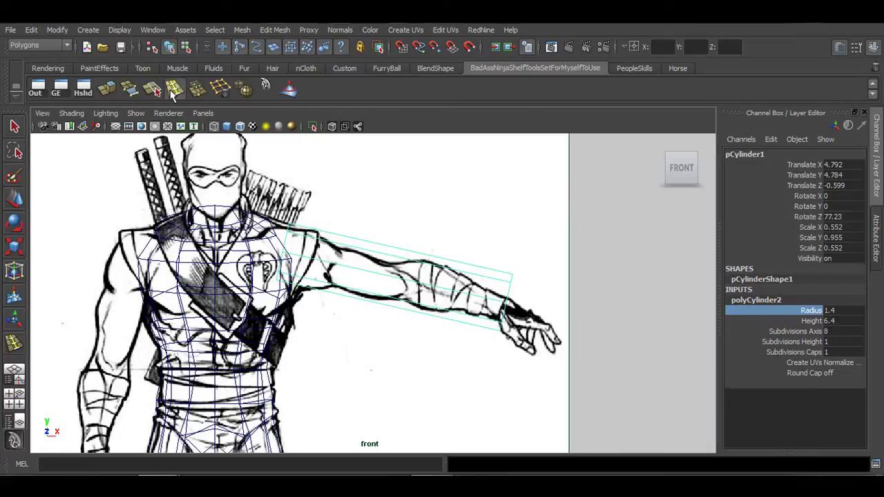
{"action": "left_click", "coordinate": [174, 88]}
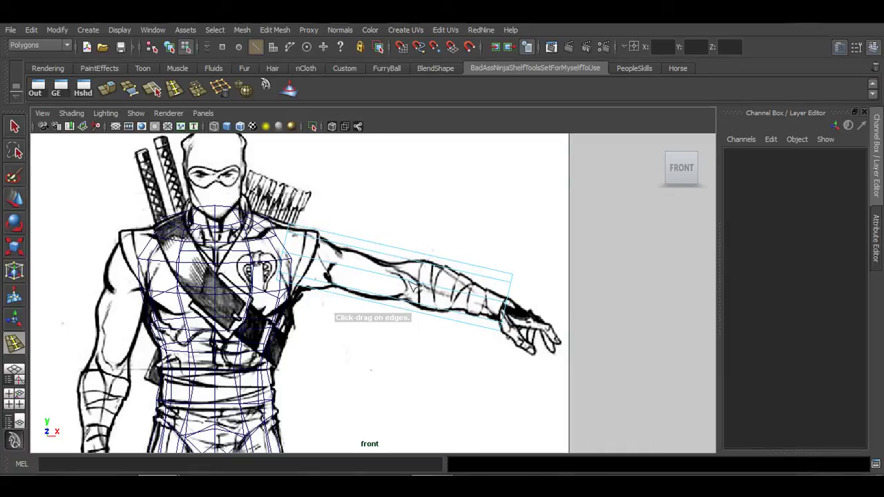
{"action": "left_click", "coordinate": [409, 285]}
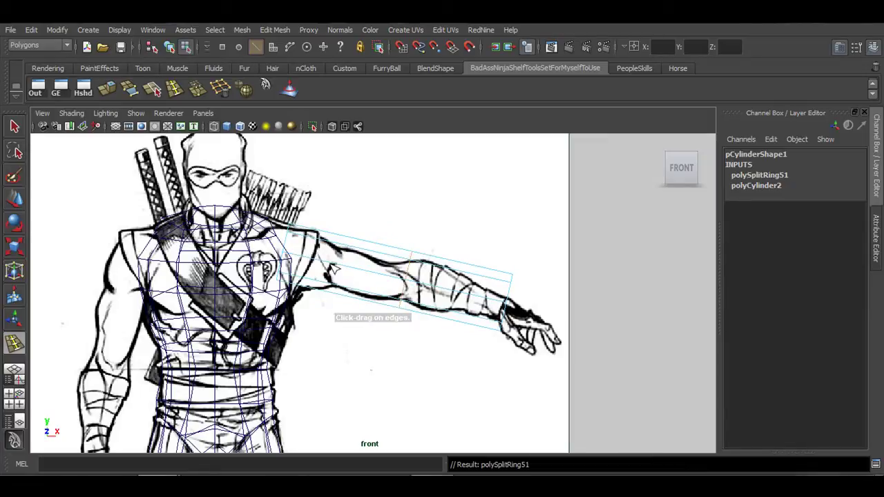
{"action": "left_click_drag", "start_coordinate": [332, 269], "coordinate": [338, 271]}
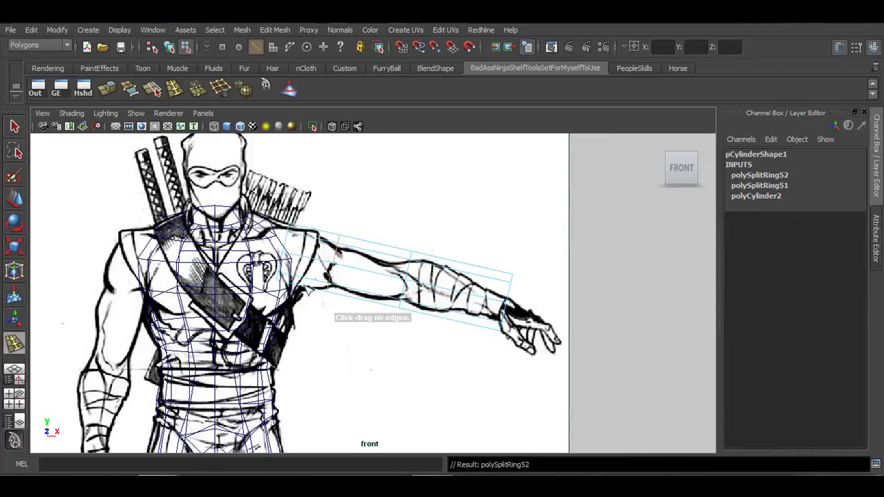
{"action": "key", "text": "w"}
{"action": "key", "text": "space"}
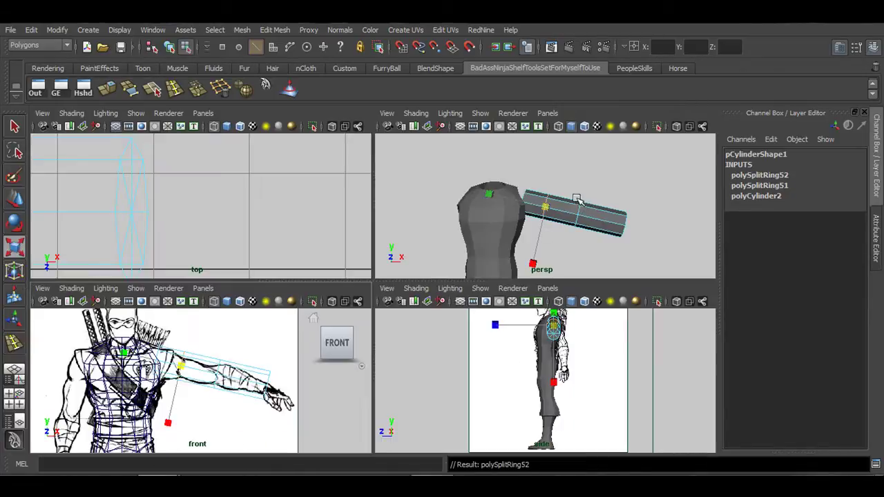
{"action": "left_click_drag", "start_coordinate": [572, 243], "coordinate": [536, 229], "text": "alt"}
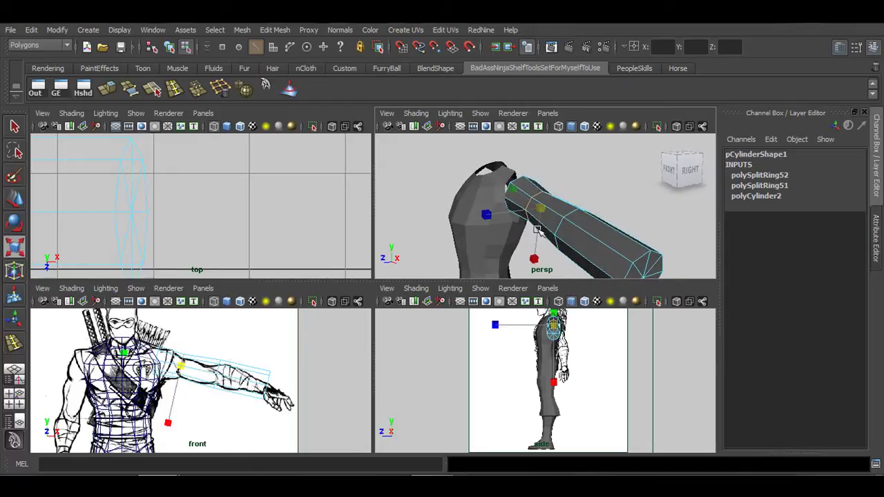
Scale down the upper-arm edge loop and lower it to match the drawn arm's thickness near the shoulder.
{"action": "right_click_drag", "start_coordinate": [162, 391], "coordinate": [242, 393], "text": "alt"}
{"action": "middle_click_drag", "start_coordinate": [172, 377], "coordinate": [188, 390], "text": "alt"}
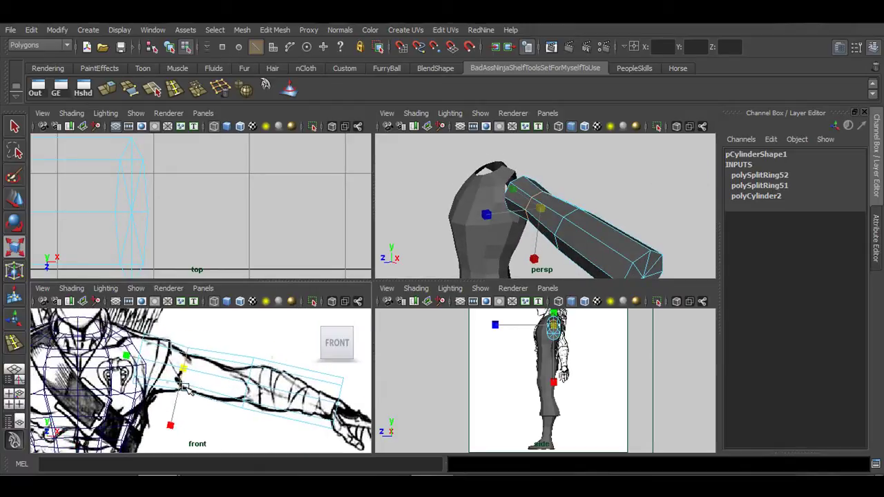
{"action": "right_click_drag", "start_coordinate": [162, 394], "coordinate": [213, 399], "text": "alt"}
{"action": "scroll", "coordinate": [213, 398], "scroll_direction": "up", "scroll_amount": 2}
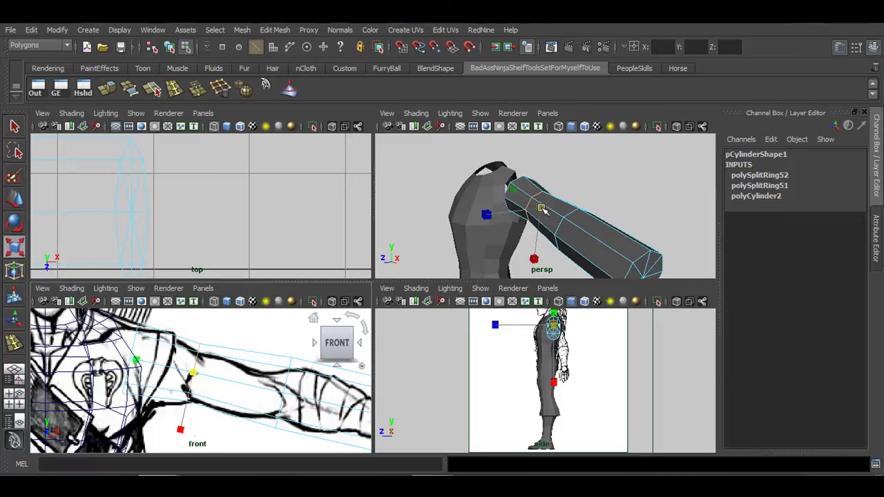
{"action": "left_click_drag", "start_coordinate": [542, 208], "coordinate": [540, 210]}
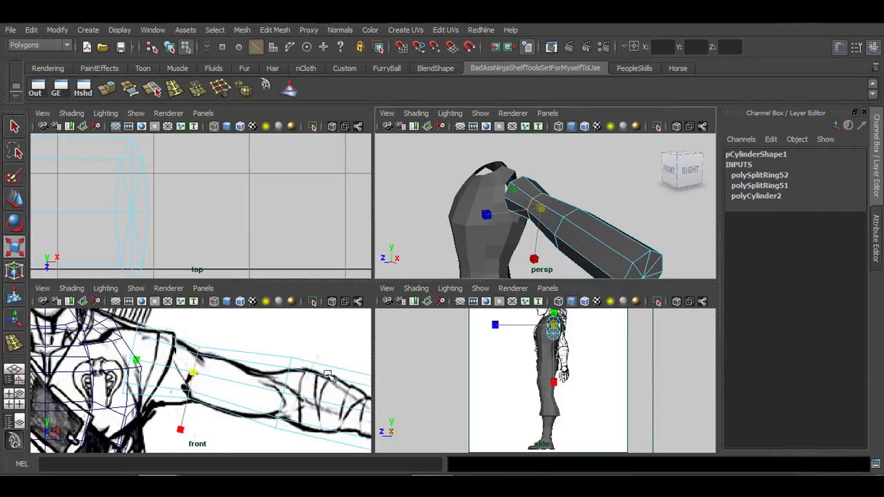
{"action": "key", "text": "w"}
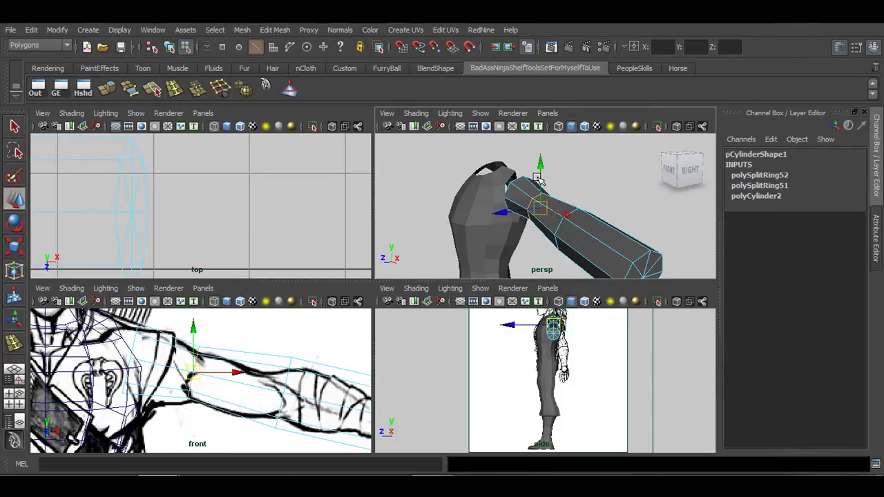
{"action": "left_click", "coordinate": [536, 181]}
{"action": "key", "text": "ctrl+z"}
{"action": "left_click_drag", "start_coordinate": [541, 170], "coordinate": [544, 177]}
{"action": "left_click_drag", "start_coordinate": [581, 209], "coordinate": [571, 231], "text": "alt"}
Scale down the elbow edge loop and move it to line up with the drawn elbow.
{"action": "key", "text": "q"}
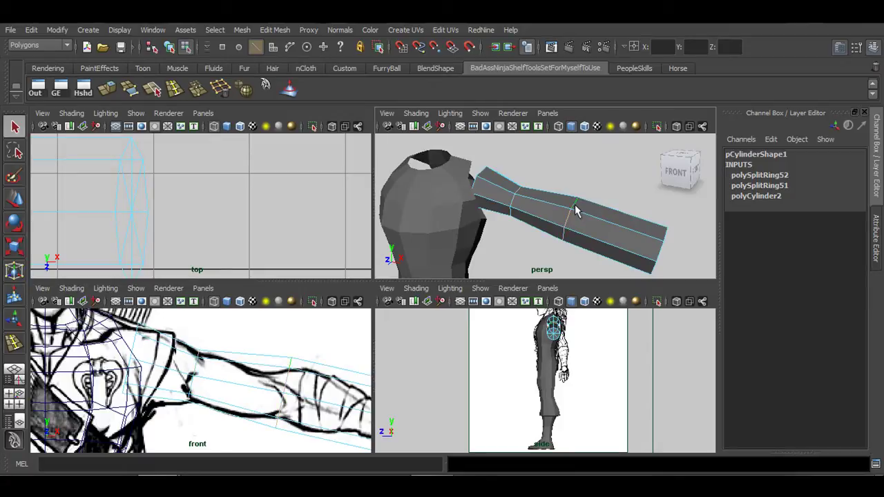
{"action": "key", "text": "r"}
{"action": "left_click_drag", "start_coordinate": [571, 222], "coordinate": [565, 224]}
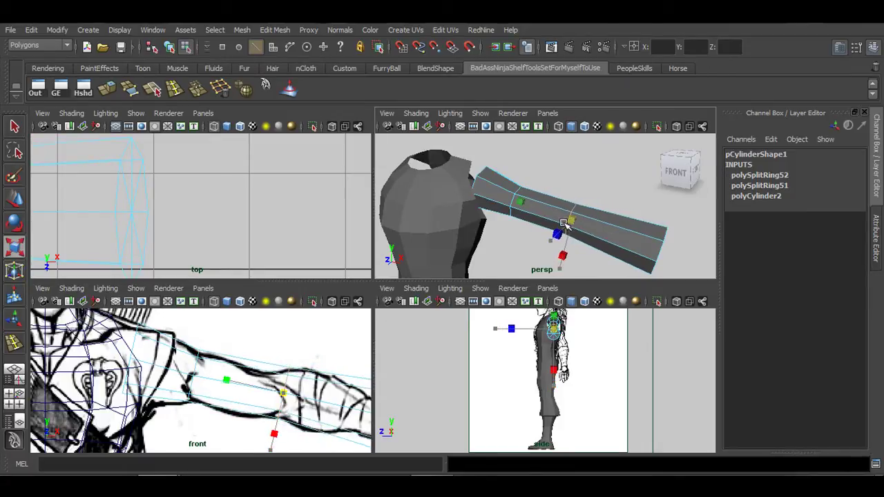
{"action": "key", "text": "w"}
{"action": "left_click_drag", "start_coordinate": [574, 188], "coordinate": [575, 196]}
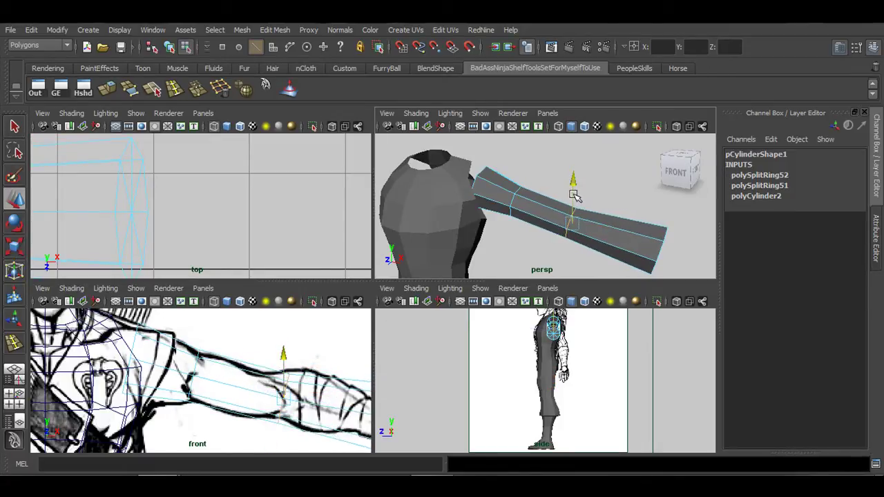
{"action": "left_click", "coordinate": [282, 395]}
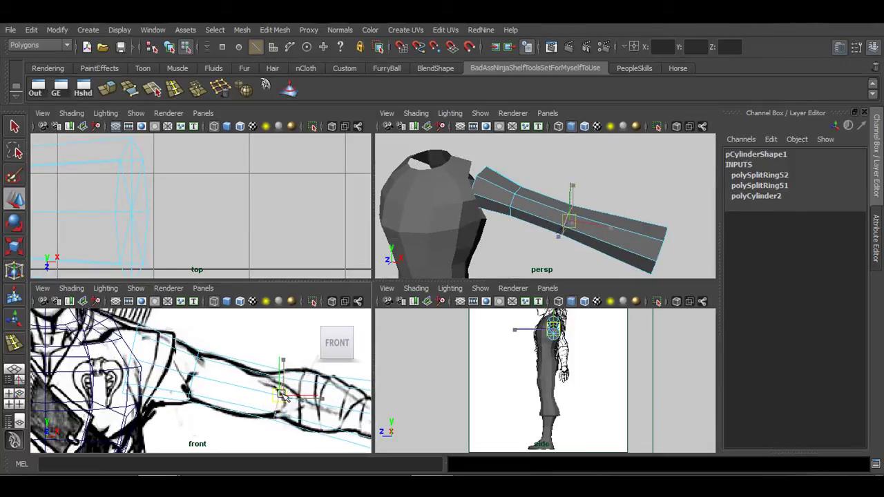
{"action": "left_click_drag", "start_coordinate": [281, 395], "coordinate": [278, 393]}
Delete the triangular cap faces at the wrist end of the arm cylinder to leave it open.
{"action": "middle_click_drag", "start_coordinate": [296, 401], "coordinate": [175, 365], "text": "alt"}
{"action": "left_click_drag", "start_coordinate": [682, 255], "coordinate": [603, 231], "text": "alt"}
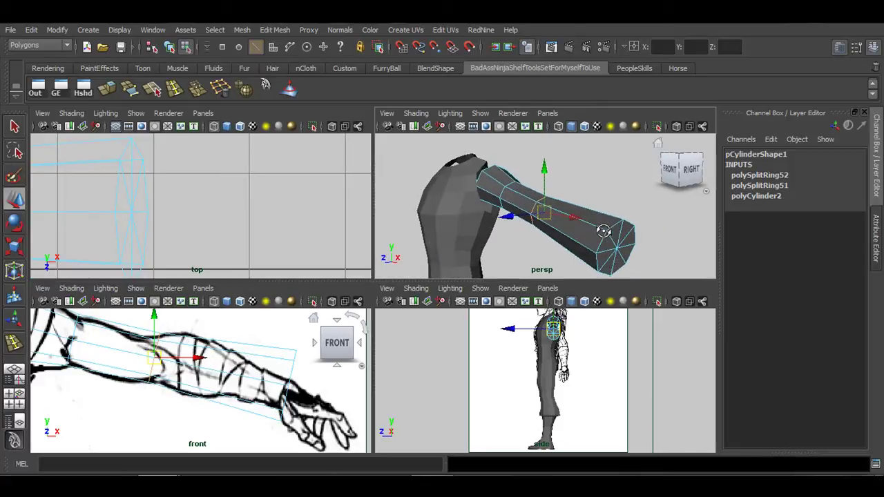
{"action": "double_click", "coordinate": [616, 237]}
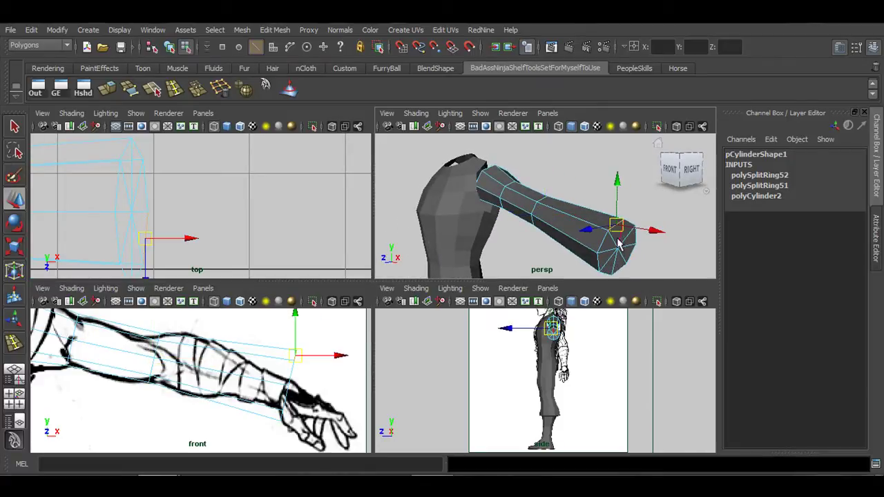
{"action": "right_click_drag", "start_coordinate": [620, 243], "coordinate": [621, 254]}
{"action": "left_click", "coordinate": [622, 238]}
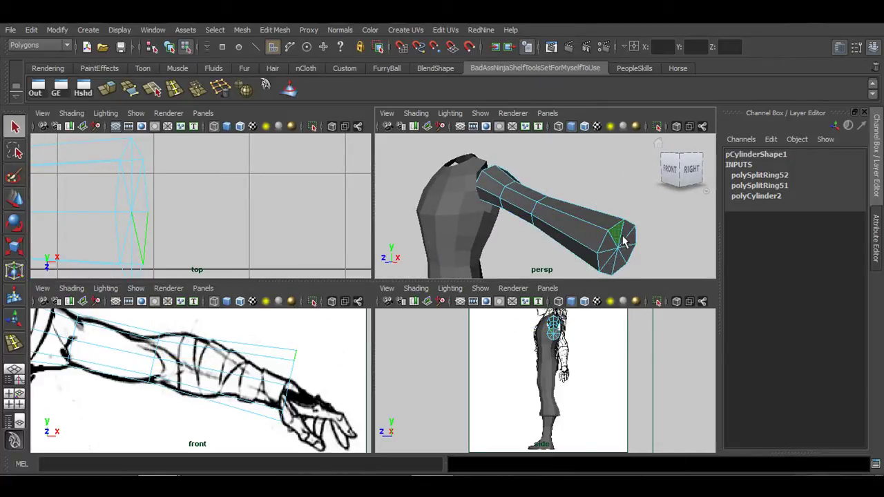
{"action": "key", "text": "Delete"}
{"action": "left_click", "coordinate": [626, 230]}
{"action": "key", "text": "Delete"}
{"action": "left_click", "coordinate": [628, 241]}
{"action": "key", "text": "Delete"}
{"action": "left_click", "coordinate": [625, 252]}
{"action": "key", "text": "Delete"}
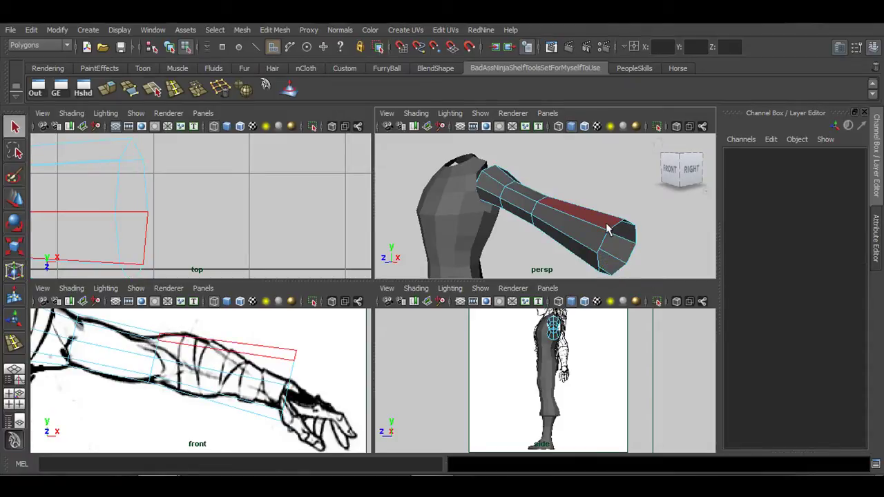
Scale down the open wrist edge loop and move it onto the drawn wrist in the front view.
{"action": "right_click_drag", "start_coordinate": [608, 229], "coordinate": [612, 194]}
{"action": "left_click", "coordinate": [617, 231]}
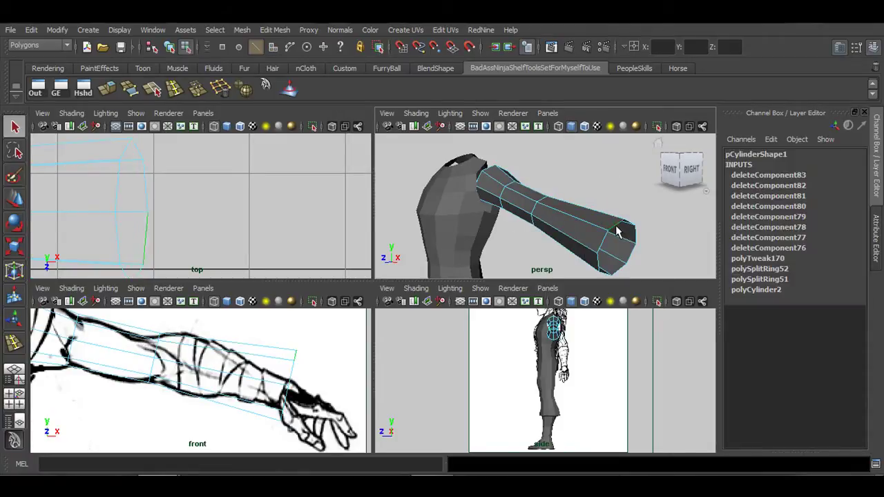
{"action": "key", "text": "r"}
{"action": "left_click_drag", "start_coordinate": [620, 251], "coordinate": [596, 256]}
{"action": "key", "text": "space"}
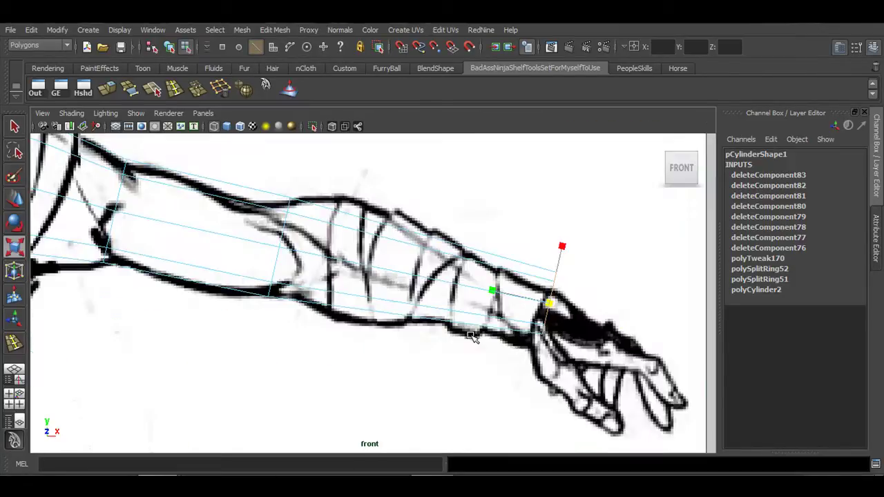
{"action": "key", "text": "w"}
{"action": "left_click_drag", "start_coordinate": [554, 302], "coordinate": [539, 316]}
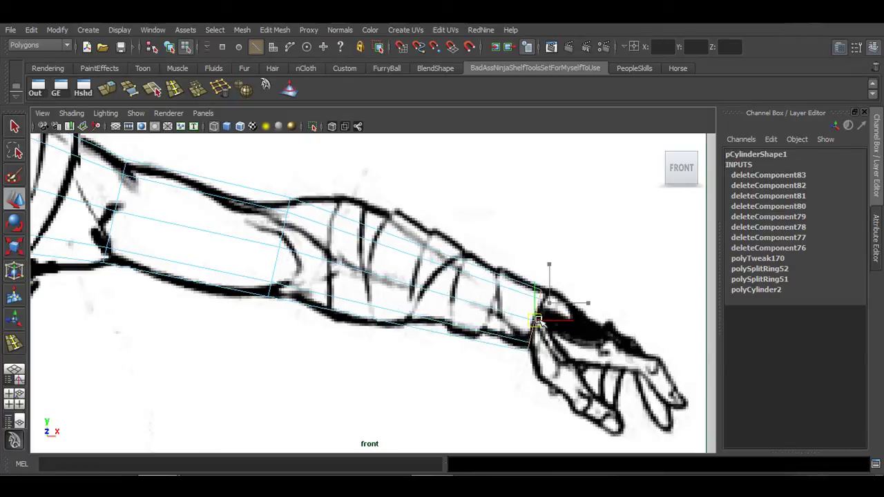
{"action": "scroll", "coordinate": [446, 337], "scroll_direction": "down", "scroll_amount": 5}
{"action": "right_click_drag", "start_coordinate": [349, 343], "coordinate": [465, 357], "text": "alt"}
{"action": "middle_click_drag", "start_coordinate": [398, 348], "coordinate": [461, 358], "text": "alt"}
{"action": "scroll", "coordinate": [461, 357], "scroll_direction": "down", "scroll_amount": 3}
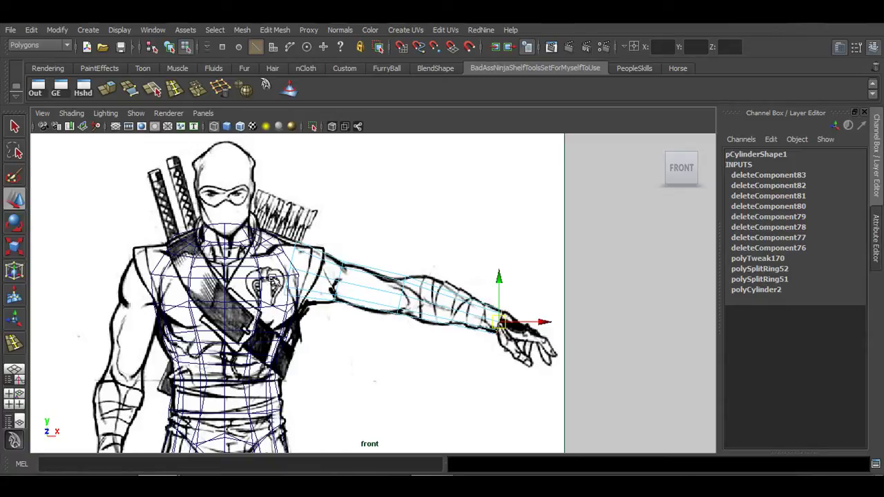
{"action": "middle_click_drag", "start_coordinate": [367, 288], "coordinate": [351, 289], "text": "alt"}
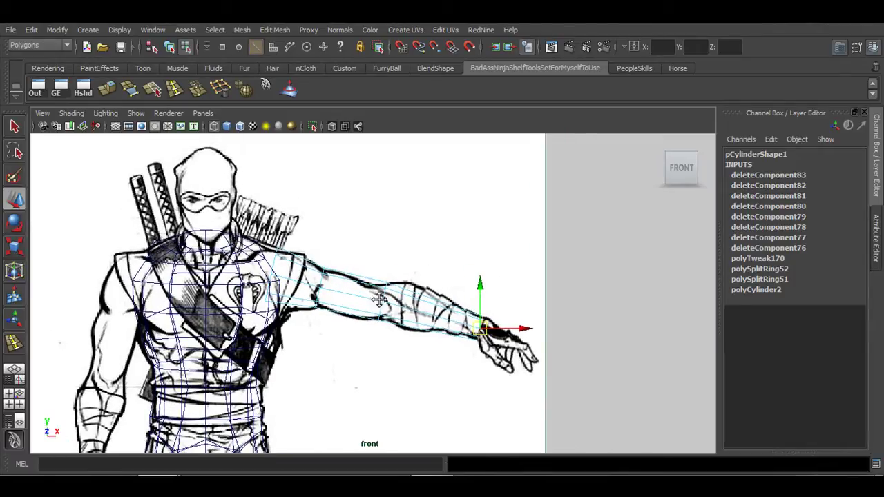
{"action": "middle_click_drag", "start_coordinate": [379, 300], "coordinate": [379, 308], "text": "alt"}
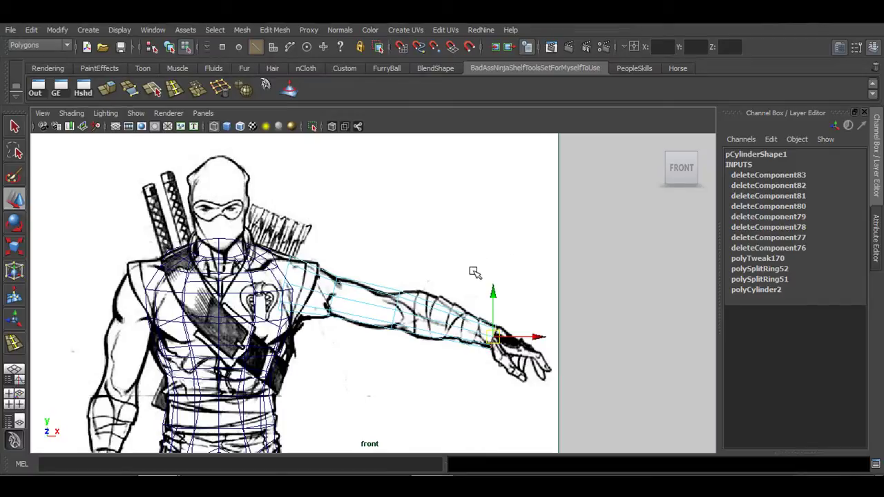
{"action": "middle_click_drag", "start_coordinate": [475, 273], "coordinate": [435, 259], "text": "alt"}
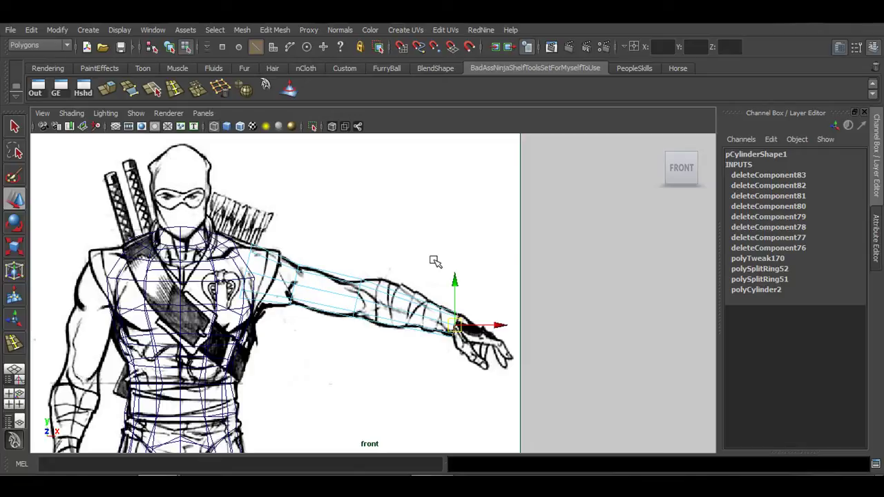
{"action": "middle_click_drag", "start_coordinate": [403, 280], "coordinate": [379, 258], "text": "alt"}
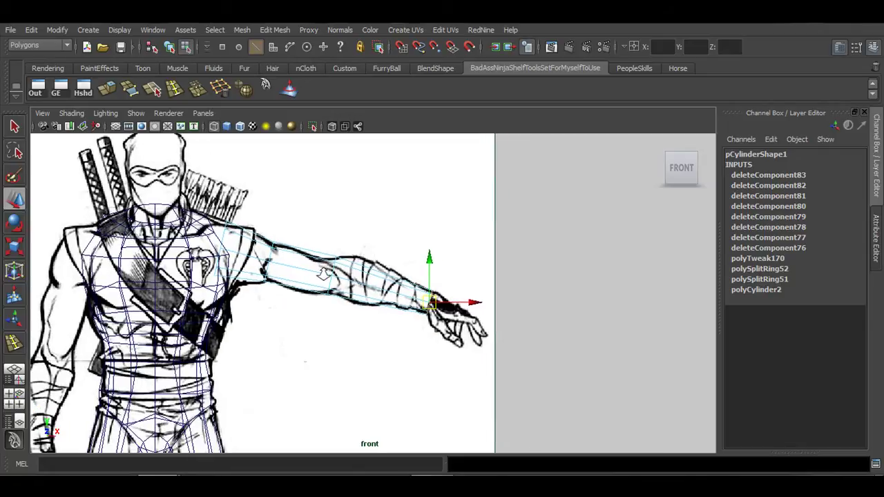
{"action": "mouse_move", "coordinate": [379, 258]}
{"action": "right_mouse_down", "text": "alt"}
{"action": "mouse_move", "coordinate": [474, 294]}
{"action": "mouse_move", "coordinate": [427, 311]}
{"action": "right_mouse_up", "text": "alt"}
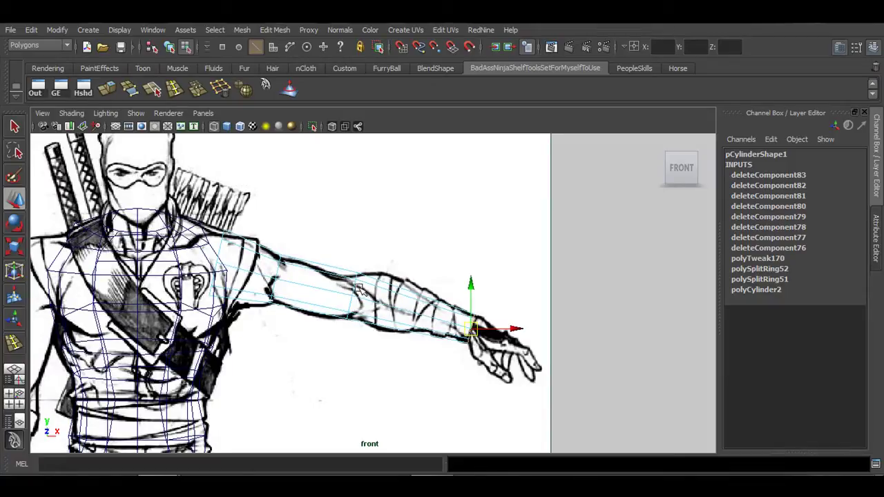
Try to rotate the elbow ring's vertices in the front view.
{"action": "key", "text": "q"}
{"action": "right_click_drag", "start_coordinate": [349, 247], "coordinate": [325, 252]}
{"action": "left_click_drag", "start_coordinate": [314, 237], "coordinate": [380, 326]}
{"action": "key", "text": "e"}
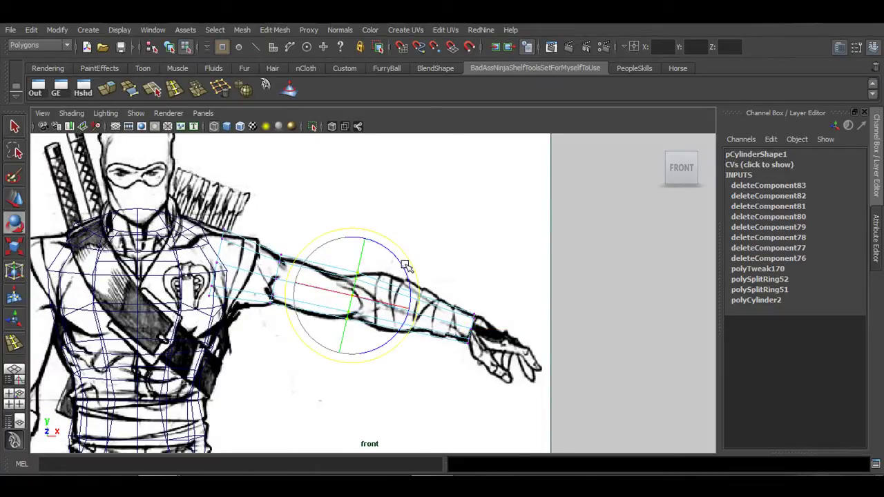
{"action": "left_click_drag", "start_coordinate": [410, 257], "coordinate": [389, 250]}
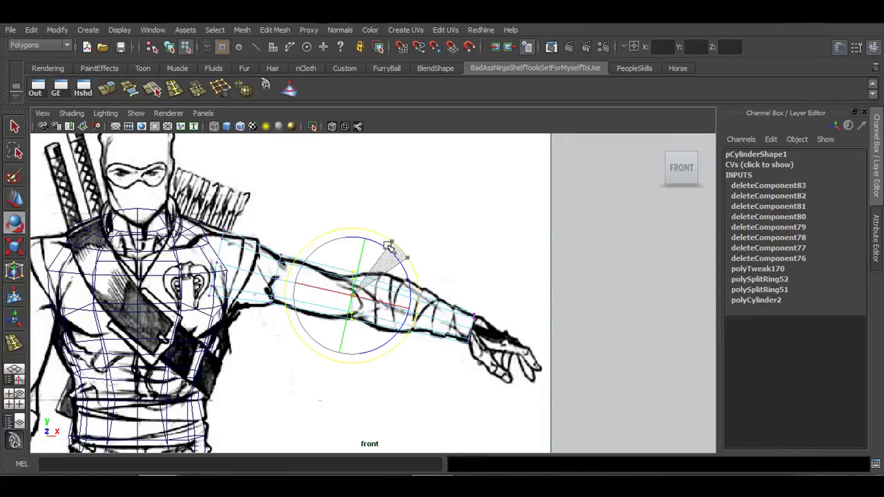
{"action": "key", "text": "ctrl+z"}
Turn on wireframe on shaded in the perspective view around the shoulder end and the body's arm opening.
{"action": "middle_click_drag", "start_coordinate": [291, 294], "coordinate": [319, 286], "text": "alt"}
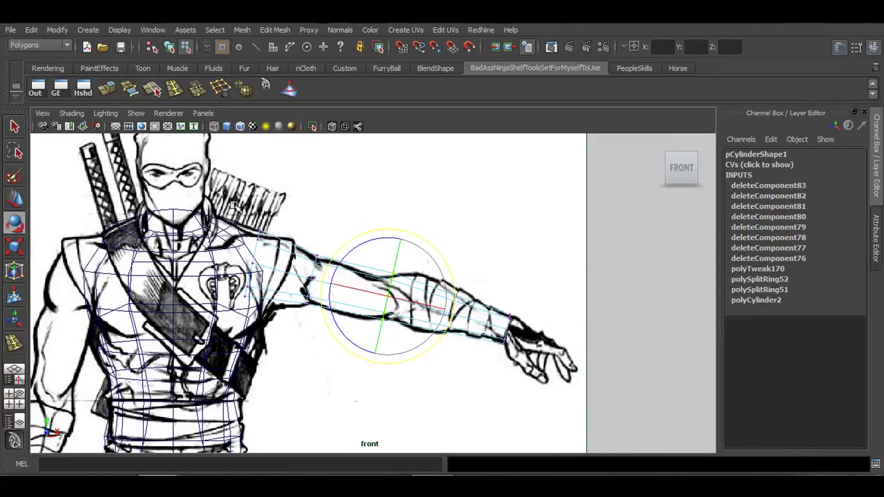
{"action": "left_click_drag", "start_coordinate": [235, 205], "coordinate": [290, 314]}
{"action": "key", "text": "space"}
{"action": "key", "text": "space"}
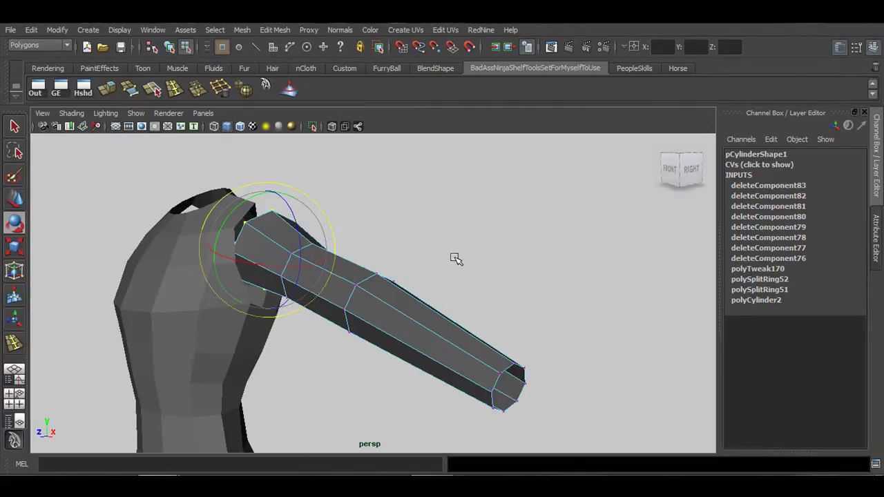
{"action": "left_click_drag", "start_coordinate": [456, 256], "coordinate": [308, 259], "text": "alt"}
{"action": "right_click_drag", "start_coordinate": [308, 259], "coordinate": [490, 295], "text": "alt"}
{"action": "left_click_drag", "start_coordinate": [490, 294], "coordinate": [354, 348], "text": "alt"}
{"action": "middle_click_drag", "start_coordinate": [443, 257], "coordinate": [472, 318], "text": "alt"}
{"action": "right_click_drag", "start_coordinate": [472, 318], "coordinate": [468, 281], "text": "alt"}
{"action": "left_click_drag", "start_coordinate": [468, 280], "coordinate": [373, 290], "text": "alt"}
{"action": "key", "text": "q"}
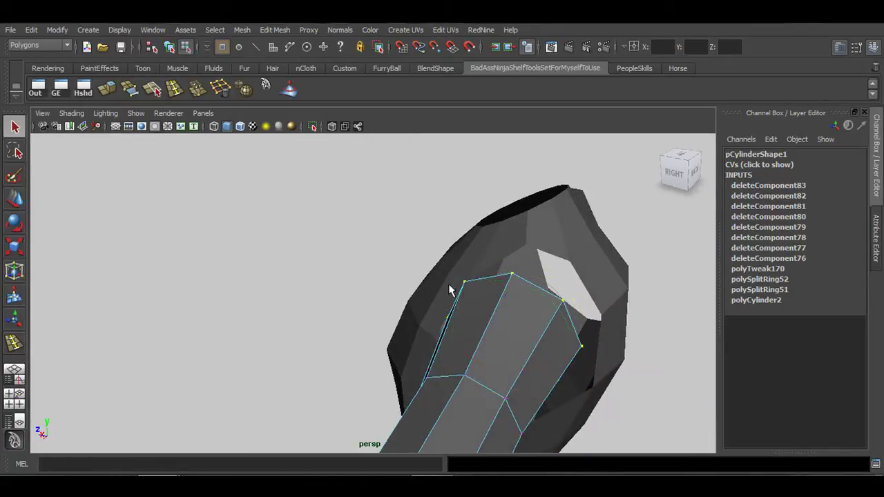
{"action": "middle_click_drag", "start_coordinate": [555, 297], "coordinate": [516, 295], "text": "alt"}
{"action": "left_click_drag", "start_coordinate": [481, 279], "coordinate": [484, 306], "text": "alt"}
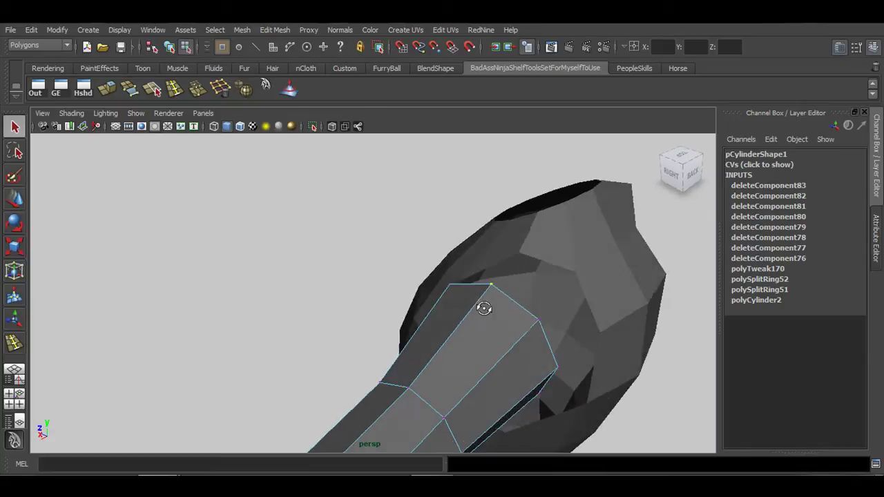
{"action": "left_click", "coordinate": [240, 126]}
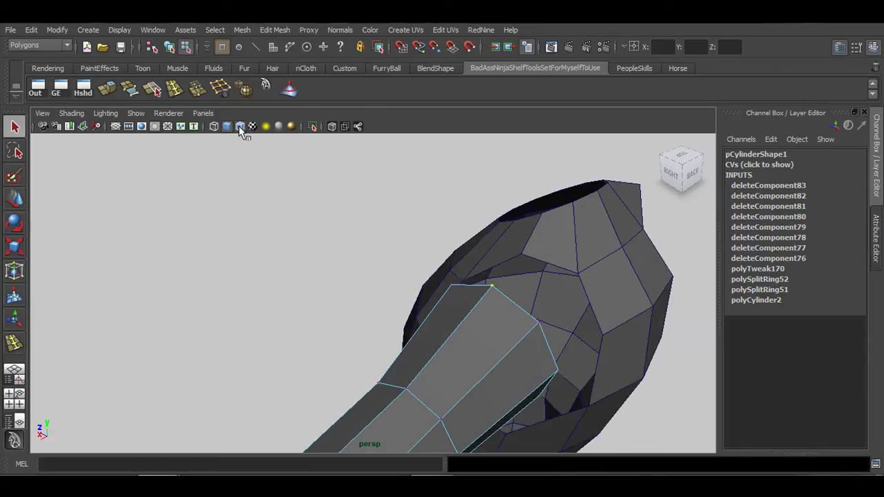
{"action": "mouse_move", "coordinate": [340, 208]}
{"action": "left_mouse_down", "text": "alt"}
{"action": "mouse_move", "coordinate": [523, 251]}
{"action": "mouse_move", "coordinate": [421, 230]}
{"action": "mouse_move", "coordinate": [552, 297]}
{"action": "mouse_move", "coordinate": [507, 253]}
{"action": "mouse_move", "coordinate": [470, 292]}
{"action": "mouse_move", "coordinate": [371, 305]}
{"action": "left_mouse_up", "text": "alt"}
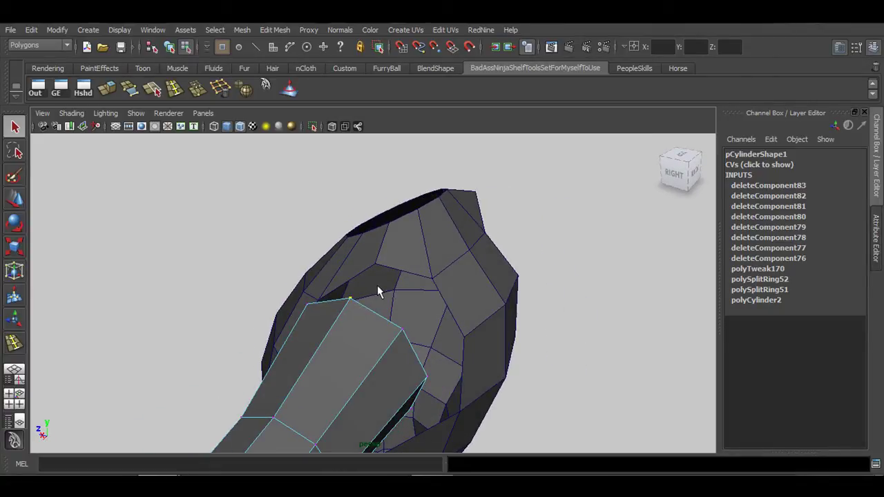
Snap the top vertex of the arm's shoulder end to the body vertex at the top of the arm opening.
{"action": "key", "text": "w"}
{"action": "mouse_move", "coordinate": [350, 299]}
{"action": "left_mouse_down"}
{"action": "mouse_move", "coordinate": [364, 299]}
{"action": "mouse_move", "coordinate": [351, 291]}
{"action": "mouse_move", "coordinate": [344, 260]}
{"action": "mouse_move", "coordinate": [379, 301]}
{"action": "mouse_move", "coordinate": [346, 302]}
{"action": "mouse_move", "coordinate": [351, 321]}
{"action": "mouse_move", "coordinate": [315, 297]}
{"action": "mouse_move", "coordinate": [291, 298]}
{"action": "mouse_move", "coordinate": [524, 350]}
{"action": "mouse_move", "coordinate": [302, 229]}
{"action": "mouse_move", "coordinate": [368, 145]}
{"action": "mouse_move", "coordinate": [371, 355]}
{"action": "mouse_move", "coordinate": [404, 181]}
{"action": "mouse_move", "coordinate": [355, 325]}
{"action": "mouse_move", "coordinate": [335, 298]}
{"action": "mouse_move", "coordinate": [336, 309]}
{"action": "left_mouse_up"}
{"action": "key", "text": "v"}
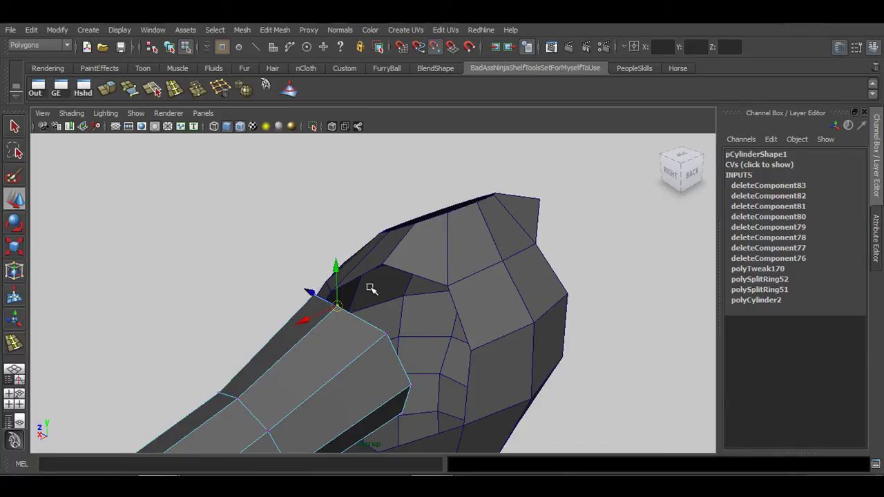
{"action": "left_click_drag", "start_coordinate": [367, 298], "coordinate": [391, 310], "text": "alt"}
{"action": "key", "text": "v"}
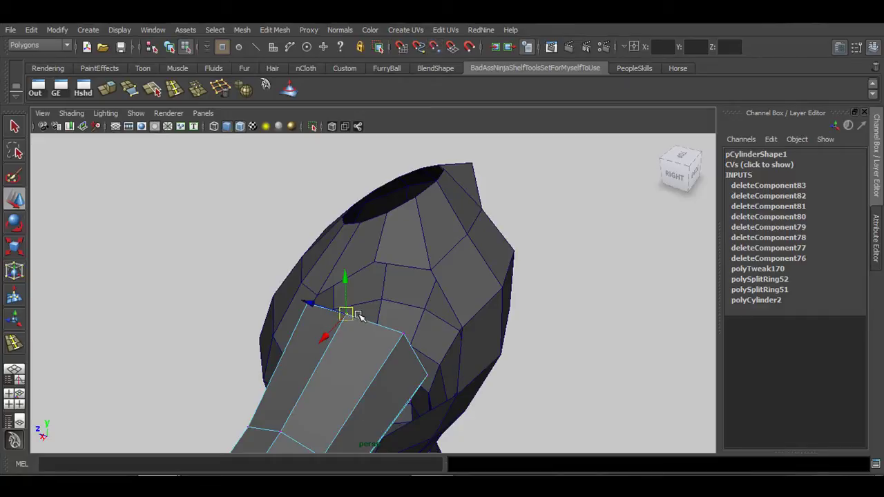
{"action": "key", "text": "v"}
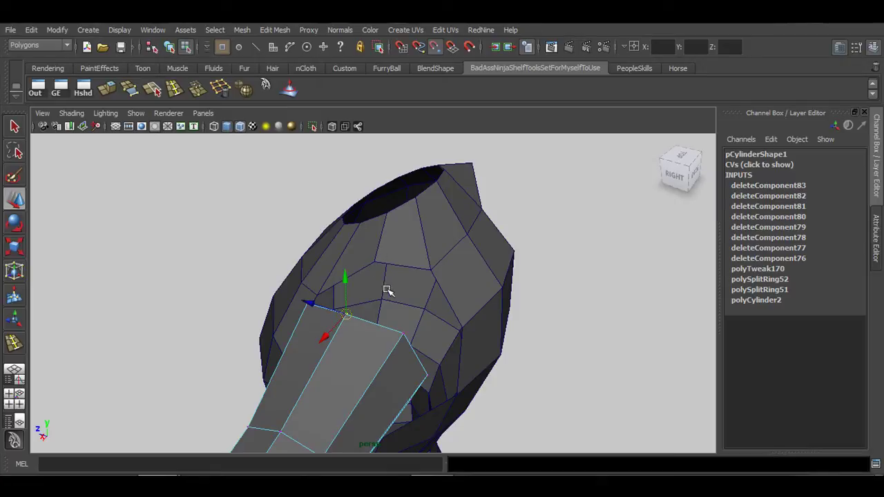
{"action": "left_click_drag", "start_coordinate": [339, 308], "coordinate": [391, 317], "text": "alt"}
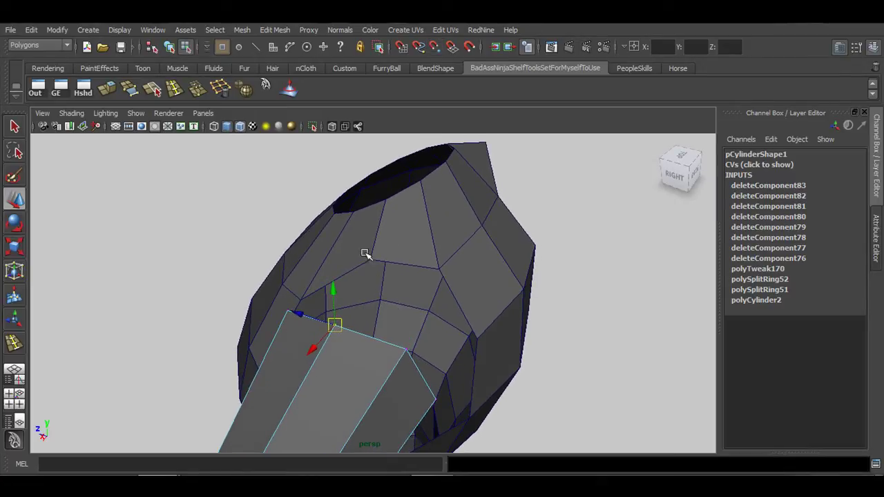
{"action": "key", "text": "v"}
{"action": "middle_click_drag", "start_coordinate": [372, 274], "coordinate": [367, 255]}
Snap the next shoulder-end vertex toward the back onto the neighbouring body vertex on the arm opening's rim.
{"action": "left_click_drag", "start_coordinate": [438, 328], "coordinate": [409, 321], "text": "alt"}
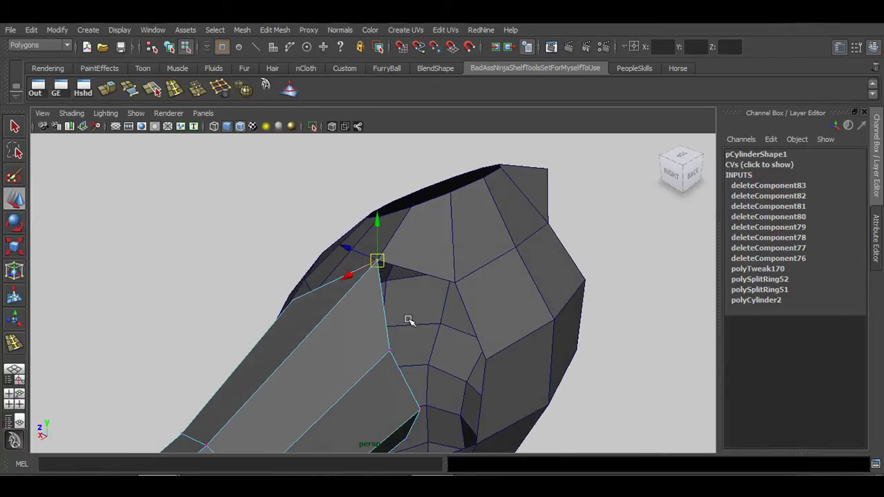
{"action": "middle_click", "coordinate": [456, 282]}
{"action": "left_click_drag", "start_coordinate": [458, 283], "coordinate": [430, 310], "text": "alt"}
{"action": "middle_click_drag", "start_coordinate": [456, 360], "coordinate": [459, 327], "text": "alt"}
{"action": "left_click_drag", "start_coordinate": [461, 328], "coordinate": [396, 360], "text": "alt"}
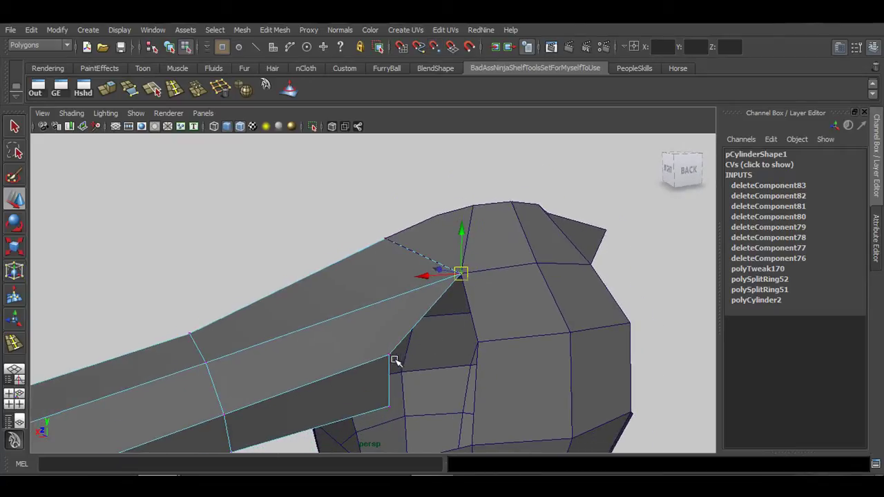
Snap the next two shoulder-end vertices down the back of the arm onto the matching body vertices on the arm opening's rim.
{"action": "left_click", "coordinate": [389, 355]}
{"action": "middle_click", "coordinate": [474, 343]}
{"action": "middle_click_drag", "start_coordinate": [493, 383], "coordinate": [497, 308], "text": "alt"}
{"action": "left_click_drag", "start_coordinate": [498, 308], "coordinate": [432, 349], "text": "alt"}
{"action": "middle_click", "coordinate": [393, 324]}
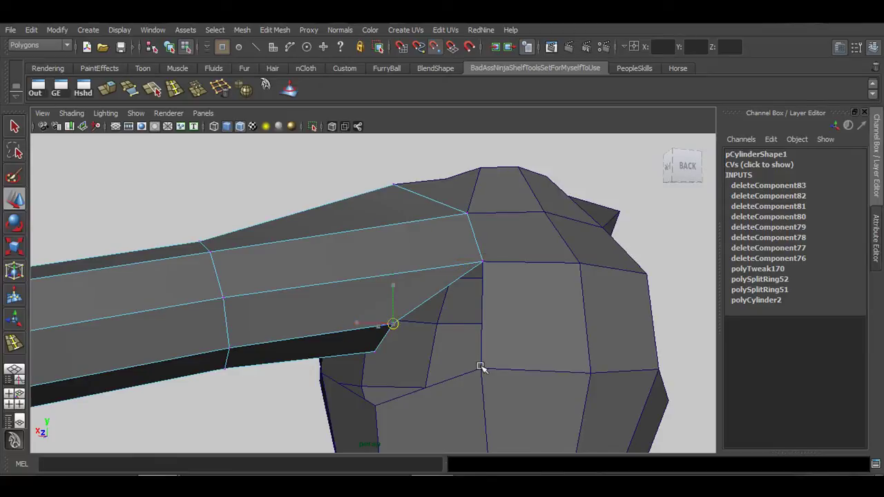
{"action": "left_click_drag", "start_coordinate": [481, 367], "coordinate": [361, 359], "text": "alt"}
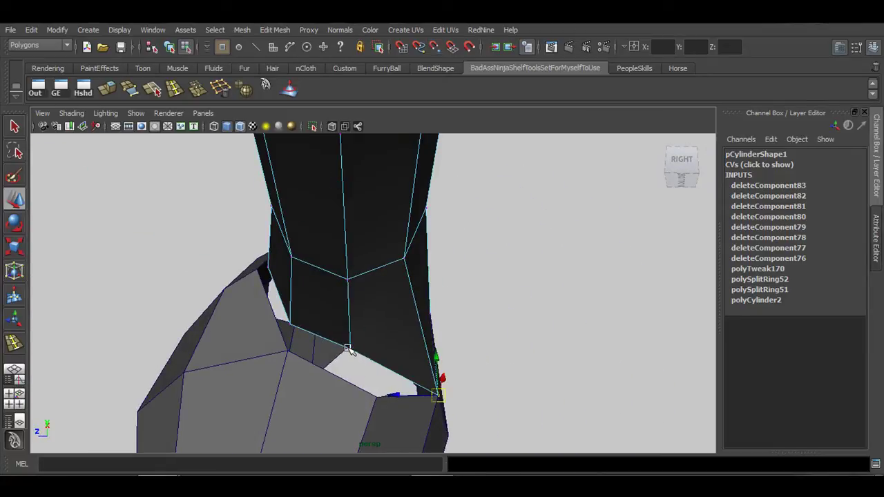
Snap the two shoulder-end vertices on the arm's underside onto the matching body vertices along the armpit edge of the opening.
{"action": "middle_click", "coordinate": [377, 397]}
{"action": "left_click_drag", "start_coordinate": [376, 396], "coordinate": [300, 320], "text": "alt"}
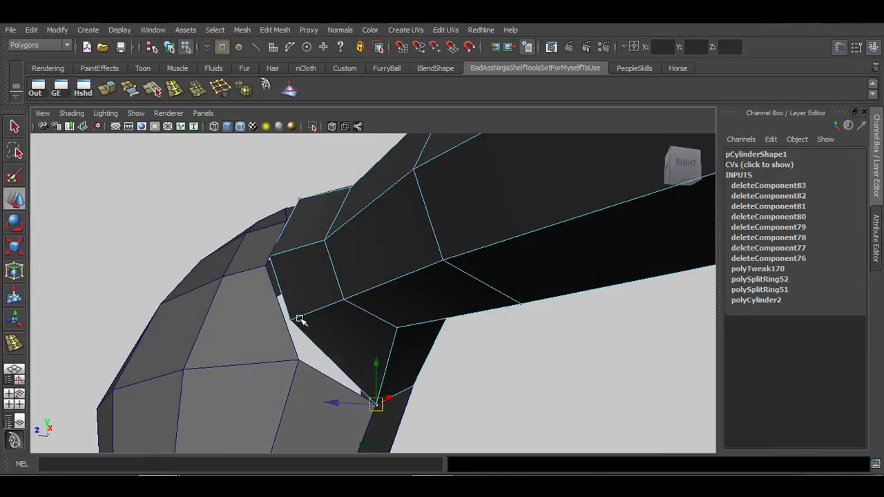
{"action": "left_click", "coordinate": [290, 322]}
{"action": "key", "text": "v"}
{"action": "middle_click", "coordinate": [299, 361]}
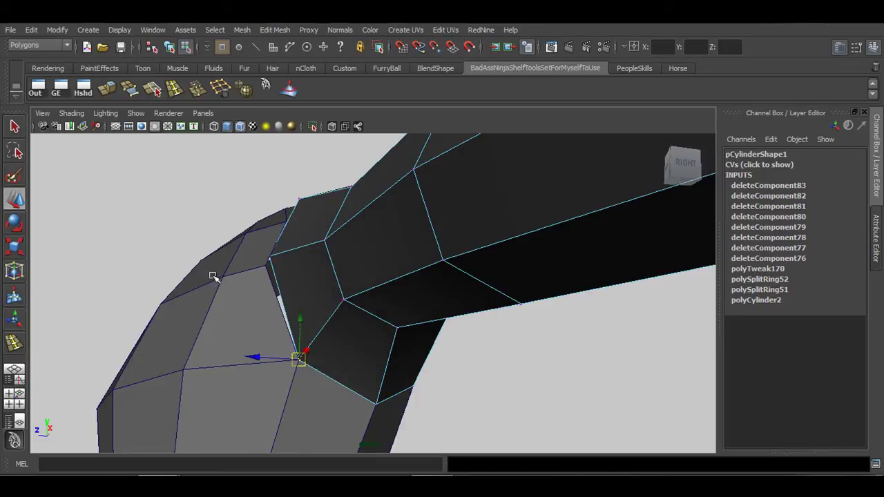
Snap the two remaining front vertices of the arm's shoulder end onto the body vertices on the front rim of the opening.
{"action": "left_click_drag", "start_coordinate": [214, 276], "coordinate": [483, 279], "text": "alt"}
{"action": "left_click_drag", "start_coordinate": [483, 231], "coordinate": [324, 321], "text": "alt"}
{"action": "key", "text": "v"}
{"action": "middle_click", "coordinate": [312, 339]}
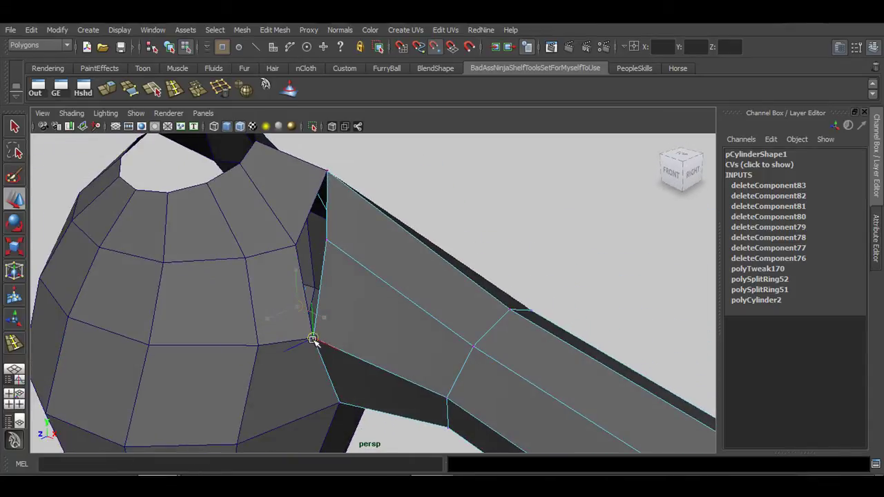
{"action": "left_click", "coordinate": [326, 241]}
{"action": "key", "text": "v"}
{"action": "middle_click", "coordinate": [295, 244]}
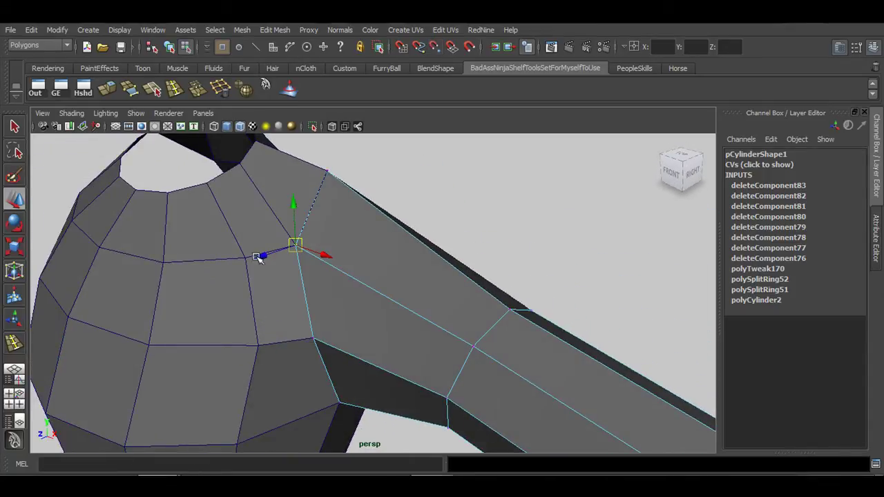
Delete the triangular cap faces that close the arm's shoulder end inside the body.
{"action": "left_click_drag", "start_coordinate": [294, 244], "coordinate": [428, 286], "text": "alt"}
{"action": "key", "text": "q"}
{"action": "right_click_drag", "start_coordinate": [414, 247], "coordinate": [417, 279]}
{"action": "left_click", "coordinate": [411, 251]}
{"action": "key", "text": "Delete"}
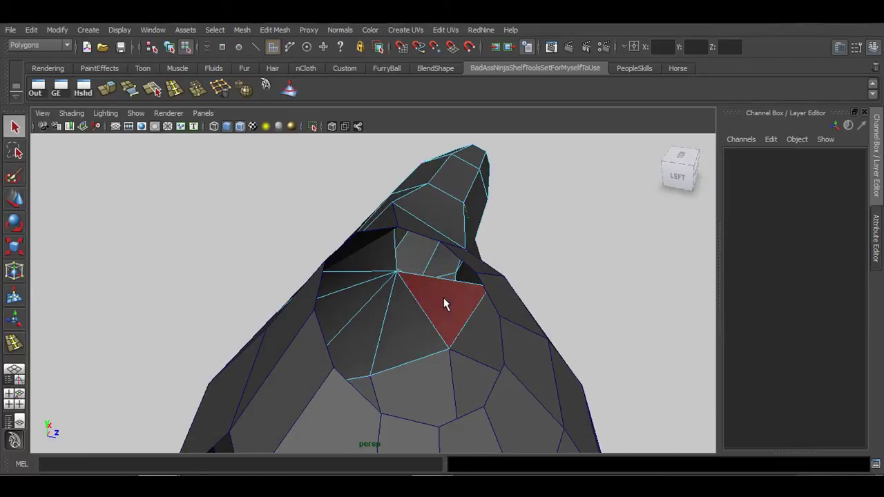
{"action": "left_click", "coordinate": [444, 298]}
{"action": "key", "text": "Delete"}
{"action": "left_click", "coordinate": [344, 321]}
{"action": "key", "text": "Delete"}
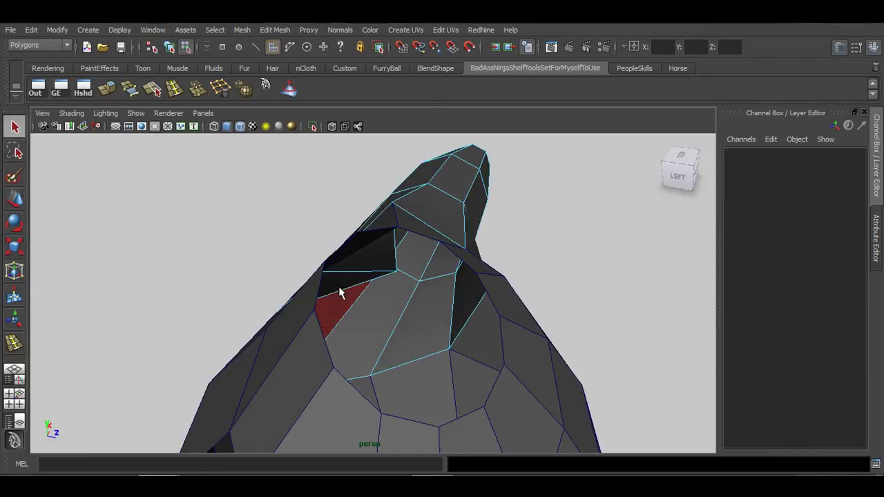
{"action": "left_click", "coordinate": [361, 268]}
{"action": "key", "text": "Delete"}
Return to object mode with the whole arm selected and check its fit against the body from the front.
{"action": "left_click_drag", "start_coordinate": [474, 339], "coordinate": [439, 272], "text": "alt"}
{"action": "right_click_drag", "start_coordinate": [441, 270], "coordinate": [482, 235]}
{"action": "left_click", "coordinate": [451, 277]}
{"action": "key", "text": "f"}
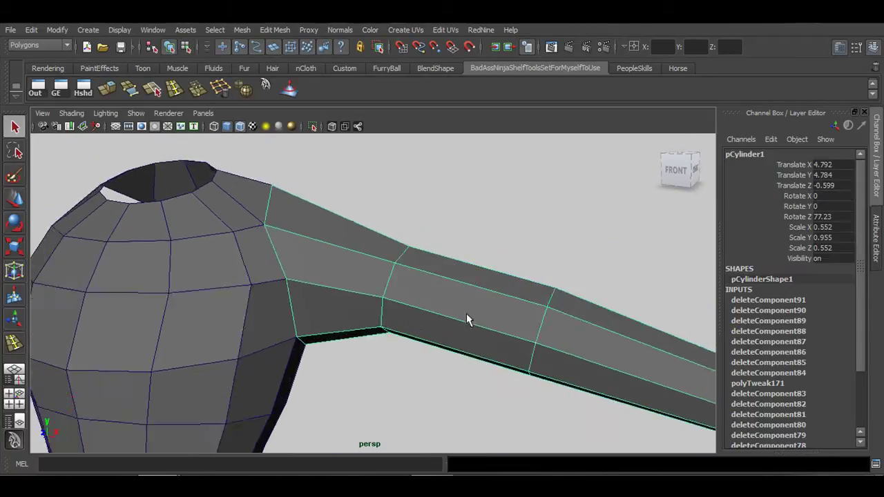
{"action": "left_click_drag", "start_coordinate": [377, 340], "coordinate": [400, 342], "text": "alt"}
{"action": "right_click_drag", "start_coordinate": [401, 341], "coordinate": [308, 300], "text": "alt"}
{"action": "middle_click_drag", "start_coordinate": [308, 300], "coordinate": [393, 276], "text": "alt"}
{"action": "left_click_drag", "start_coordinate": [457, 330], "coordinate": [362, 306], "text": "alt"}
{"action": "left_click", "coordinate": [360, 304]}
{"action": "left_click", "coordinate": [423, 270]}
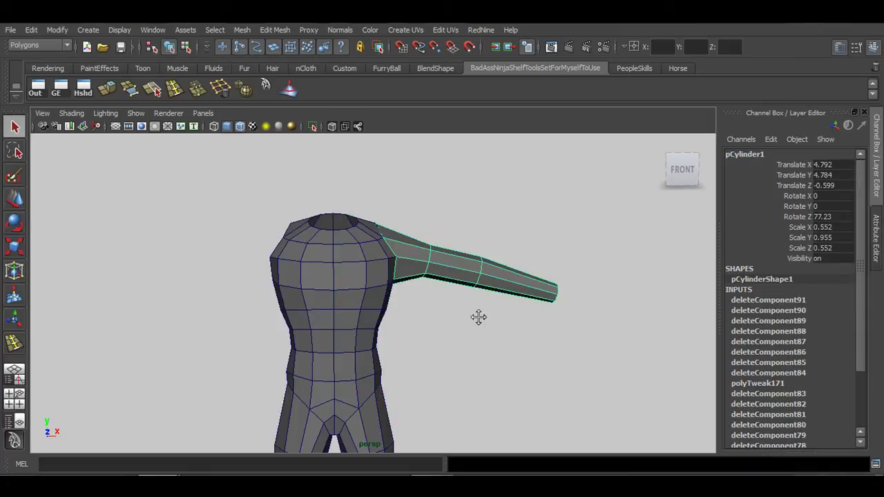
{"action": "left_click_drag", "start_coordinate": [477, 315], "coordinate": [437, 340], "text": "alt"}
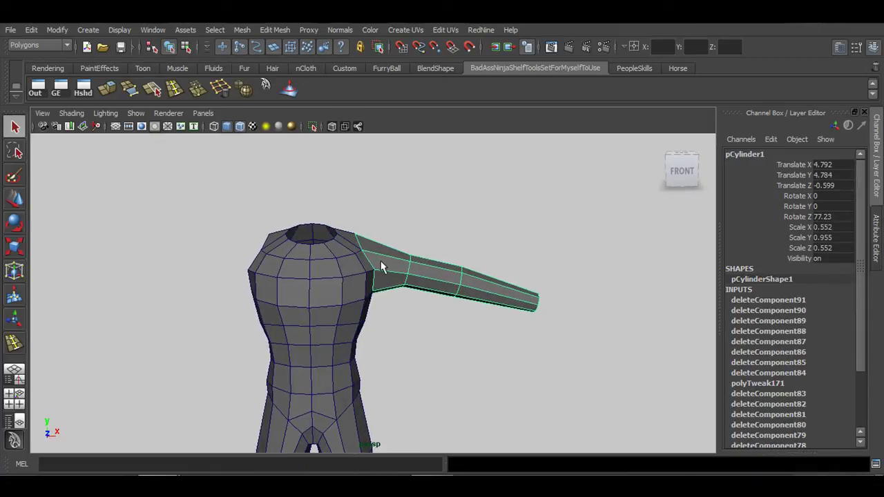
Maximize the front view with the arm and the reference drawing framed, and make the Move tool active.
{"action": "key", "text": "w"}
{"action": "key", "text": "space"}
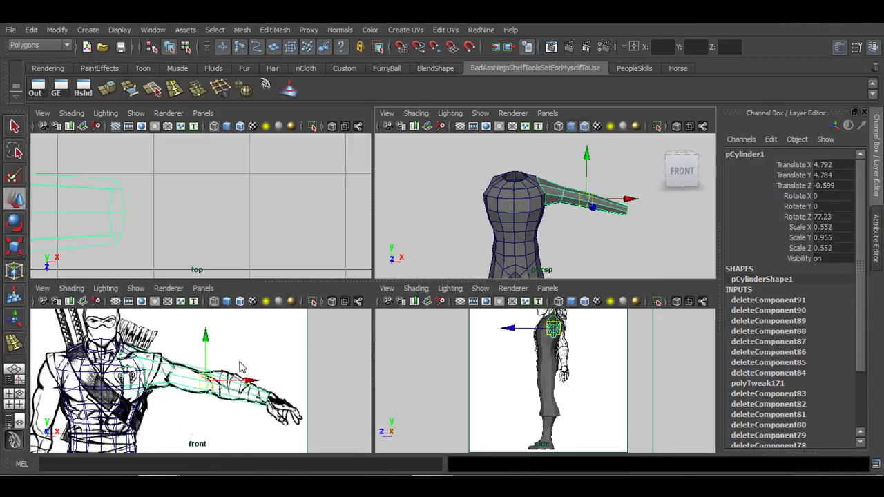
{"action": "key", "text": "space"}
{"action": "middle_click_drag", "start_coordinate": [336, 364], "coordinate": [399, 347], "text": "alt"}
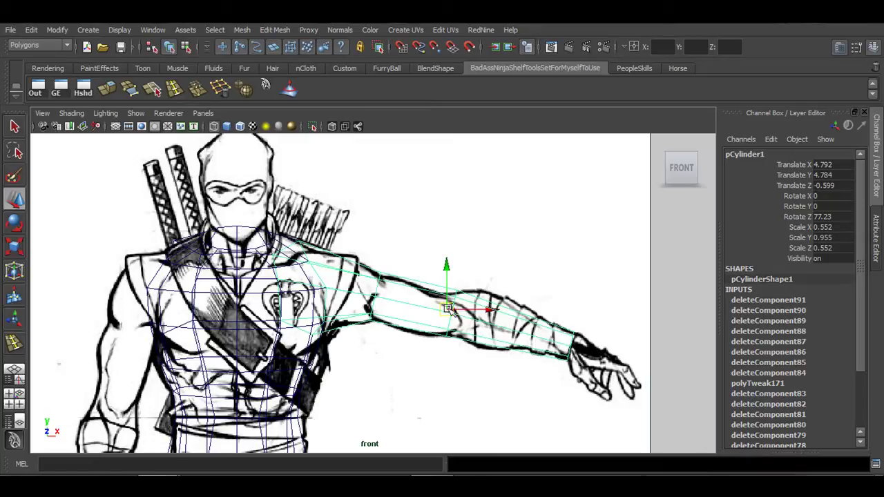
Try to rotate the arm about its own pivot in the front view, and undo the rotation.
{"action": "key", "text": "e"}
{"action": "mouse_move", "coordinate": [496, 258]}
{"action": "left_mouse_down"}
{"action": "mouse_move", "coordinate": [476, 248]}
{"action": "mouse_move", "coordinate": [505, 294]}
{"action": "mouse_move", "coordinate": [485, 267]}
{"action": "mouse_move", "coordinate": [478, 223]}
{"action": "mouse_move", "coordinate": [454, 253]}
{"action": "mouse_move", "coordinate": [453, 290]}
{"action": "left_mouse_up"}
{"action": "key", "text": "ctrl+z"}
{"action": "key", "text": "ctrl+z"}
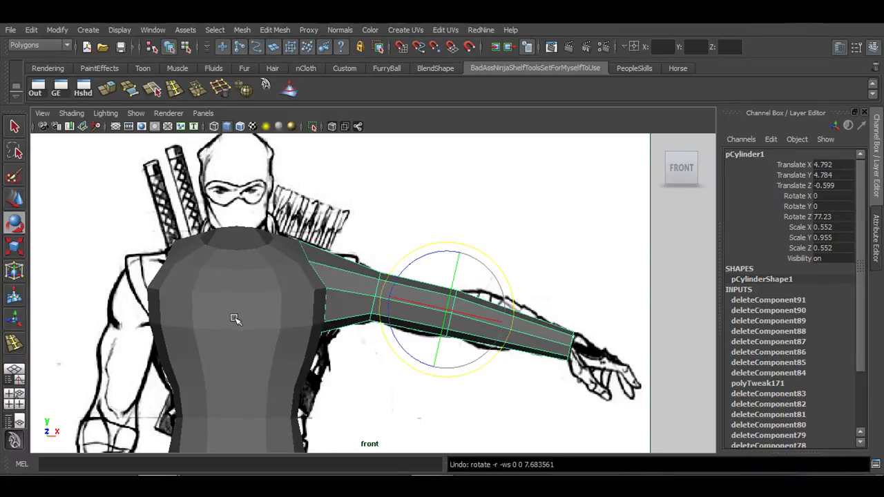
Move the arm's pivot point horizontally to the centre line of the body in the front view.
{"action": "middle_click_drag", "start_coordinate": [254, 304], "coordinate": [317, 304], "text": "alt"}
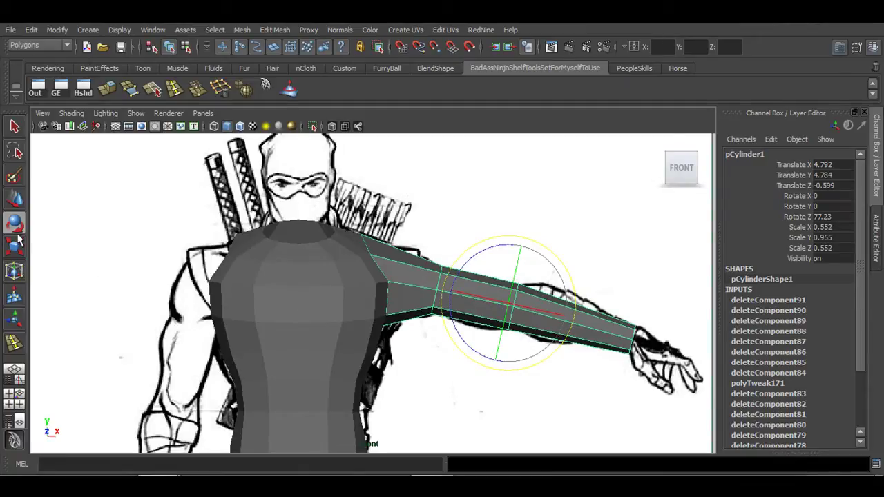
{"action": "middle_click_drag", "start_coordinate": [89, 286], "coordinate": [198, 270], "text": "alt"}
{"action": "middle_click_drag", "start_coordinate": [312, 289], "coordinate": [204, 301], "text": "alt"}
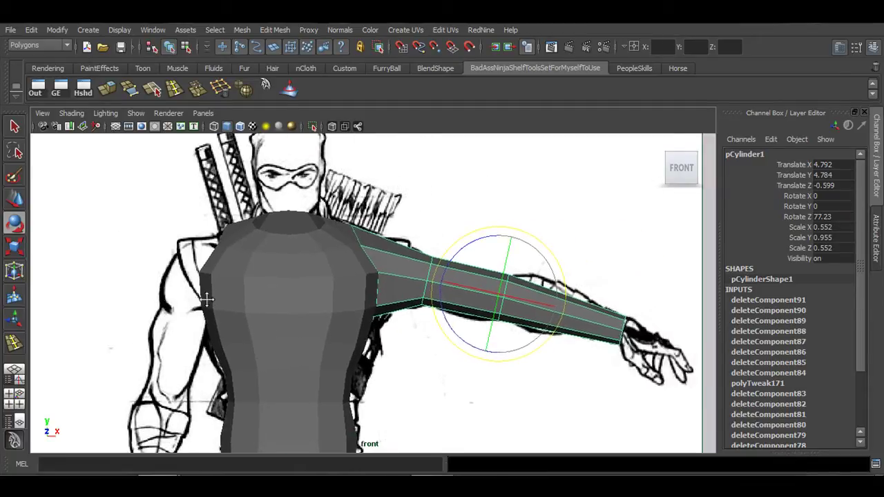
{"action": "key", "text": "Insert"}
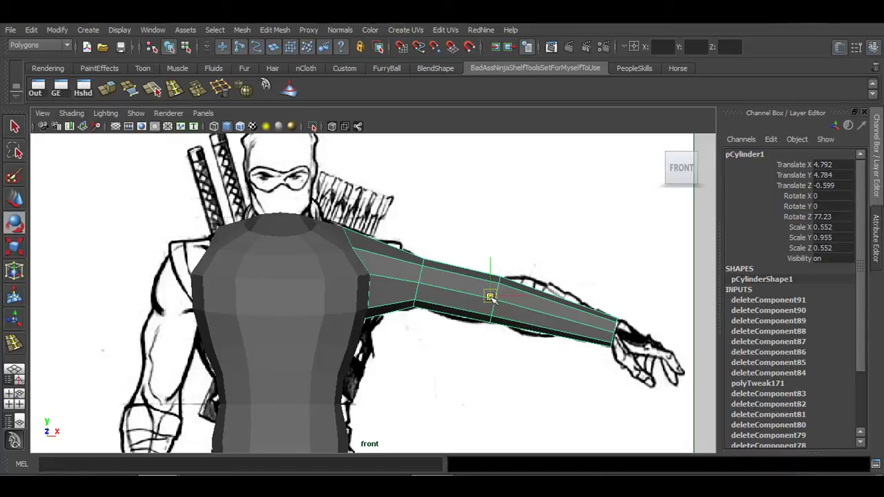
{"action": "left_click_drag", "start_coordinate": [506, 298], "coordinate": [290, 330]}
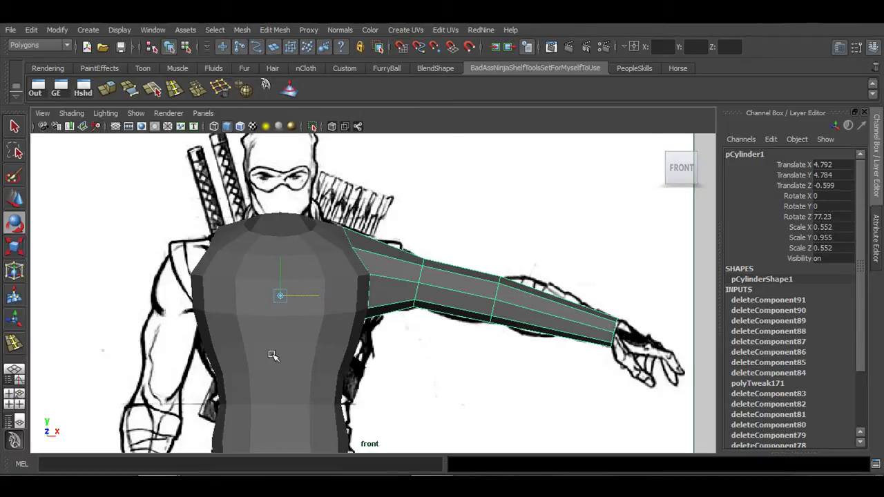
{"action": "key", "text": "Insert"}
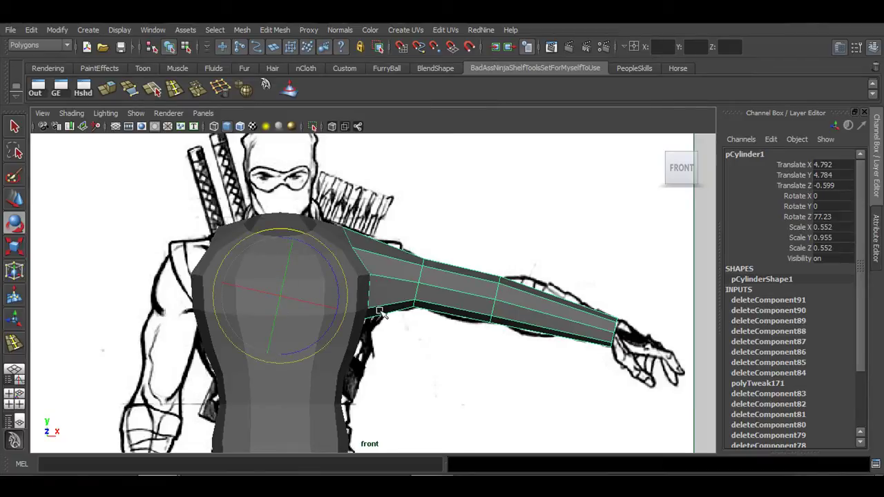
{"action": "key", "text": "w"}
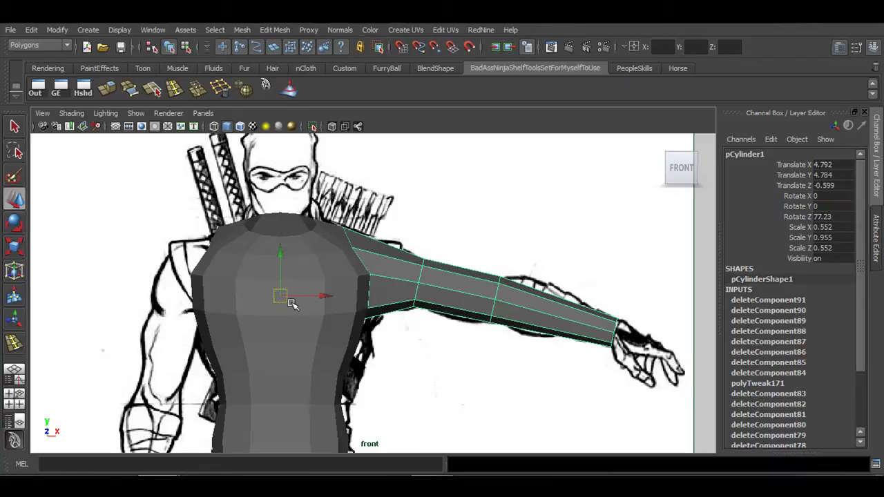
{"action": "scroll", "coordinate": [312, 326], "scroll_direction": "down", "scroll_amount": 4}
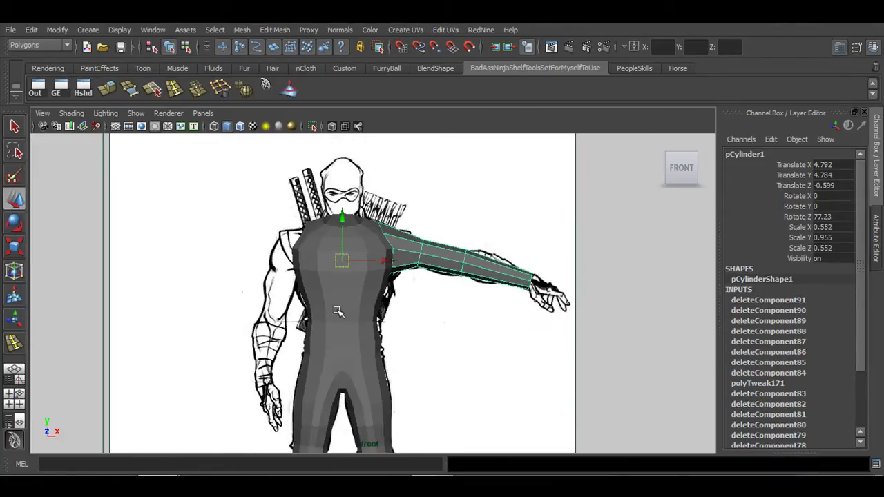
{"action": "middle_click_drag", "start_coordinate": [337, 311], "coordinate": [334, 269], "text": "alt"}
{"action": "middle_click_drag", "start_coordinate": [378, 349], "coordinate": [424, 376], "text": "alt"}
{"action": "scroll", "coordinate": [306, 422], "scroll_direction": "down", "scroll_amount": 1}
{"action": "right_click_drag", "start_coordinate": [325, 350], "coordinate": [509, 335], "text": "alt"}
{"action": "middle_click_drag", "start_coordinate": [470, 356], "coordinate": [458, 363], "text": "alt"}
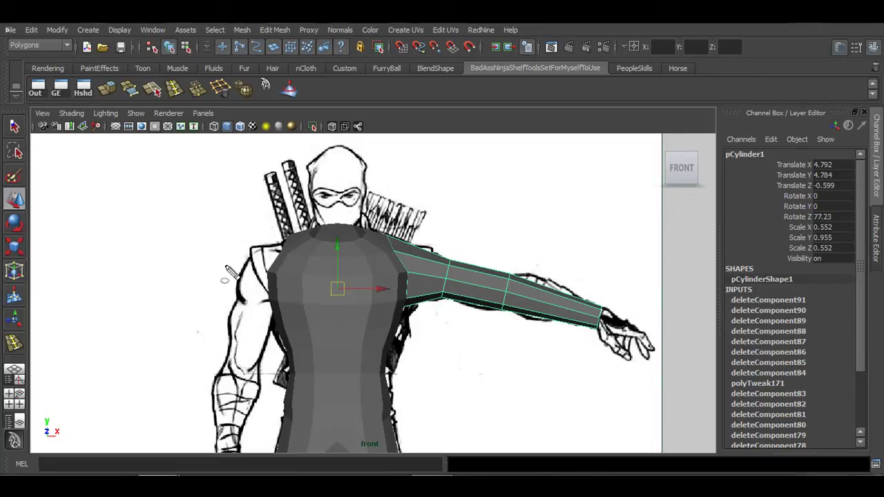
{"action": "left_click_drag", "start_coordinate": [409, 323], "coordinate": [399, 349]}
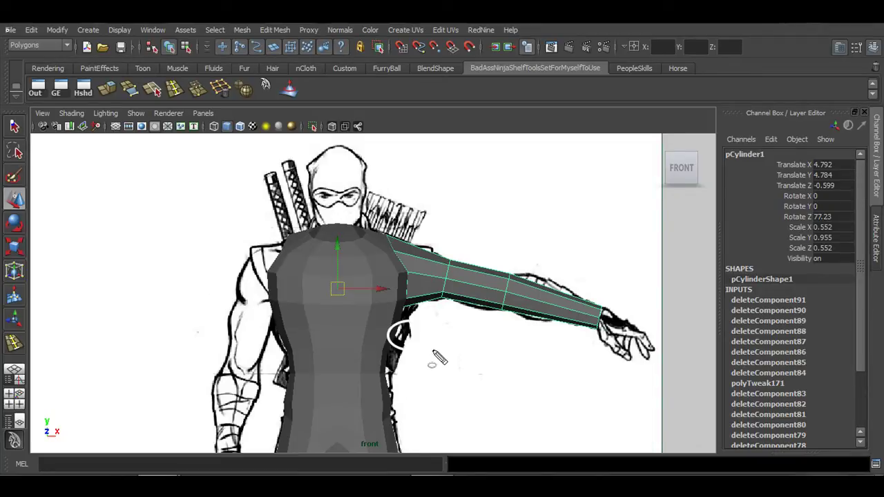
{"action": "left_click_drag", "start_coordinate": [335, 343], "coordinate": [339, 343]}
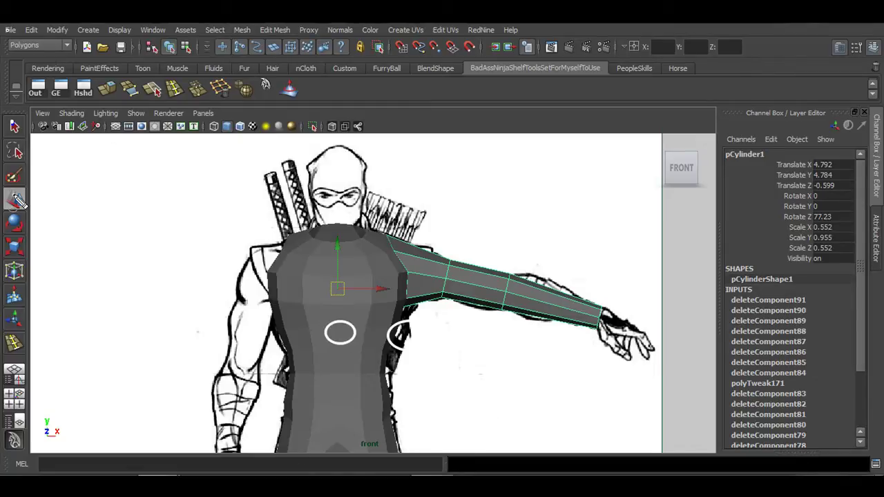
{"action": "left_click", "coordinate": [15, 198]}
{"action": "mouse_move", "coordinate": [307, 281]}
{"action": "left_mouse_down"}
{"action": "mouse_move", "coordinate": [380, 359]}
{"action": "mouse_move", "coordinate": [367, 391]}
{"action": "mouse_move", "coordinate": [338, 356]}
{"action": "mouse_move", "coordinate": [379, 296]}
{"action": "mouse_move", "coordinate": [375, 314]}
{"action": "left_mouse_up"}
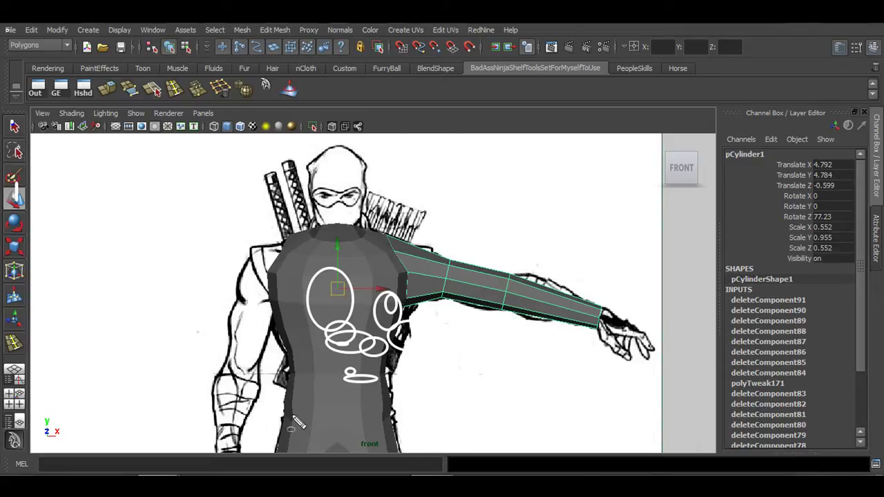
{"action": "key", "text": "q"}
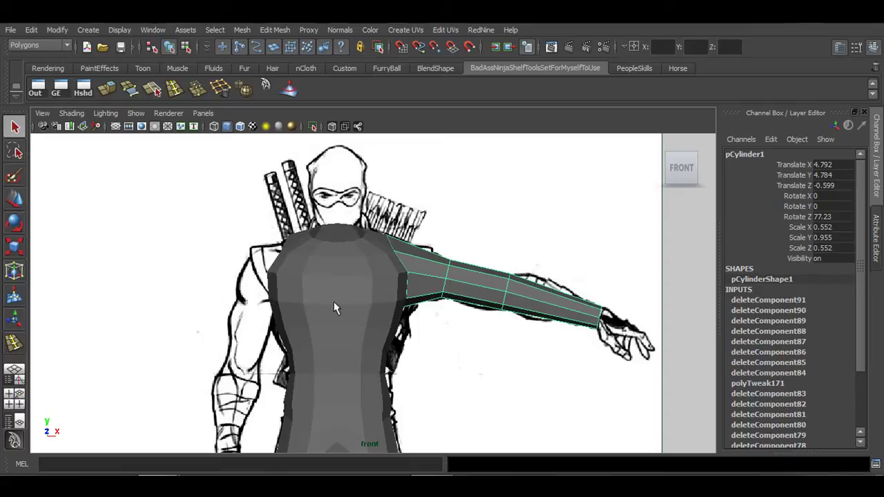
{"action": "key", "text": "w"}
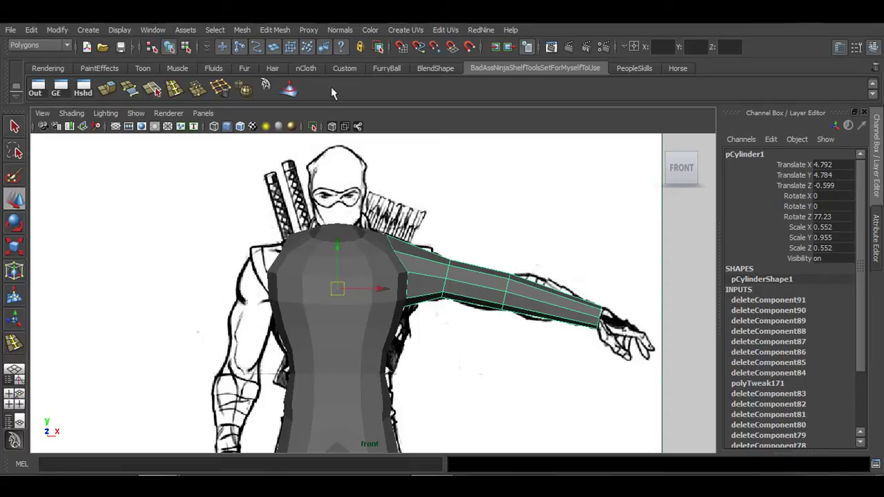
{"action": "left_click", "coordinate": [31, 31]}
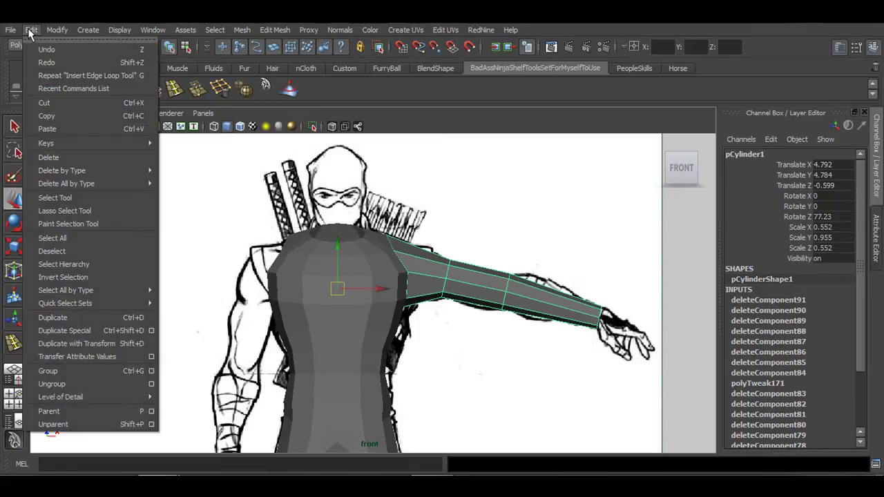
{"action": "left_click", "coordinate": [31, 30]}
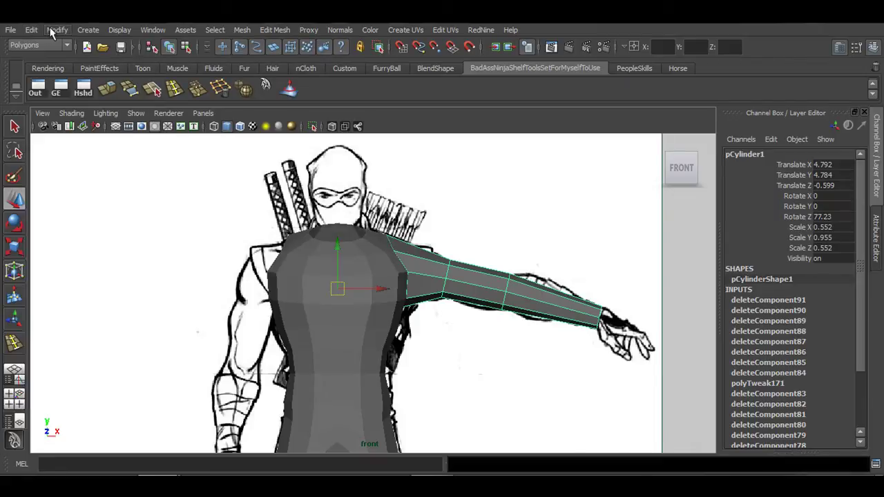
{"action": "left_click", "coordinate": [54, 31]}
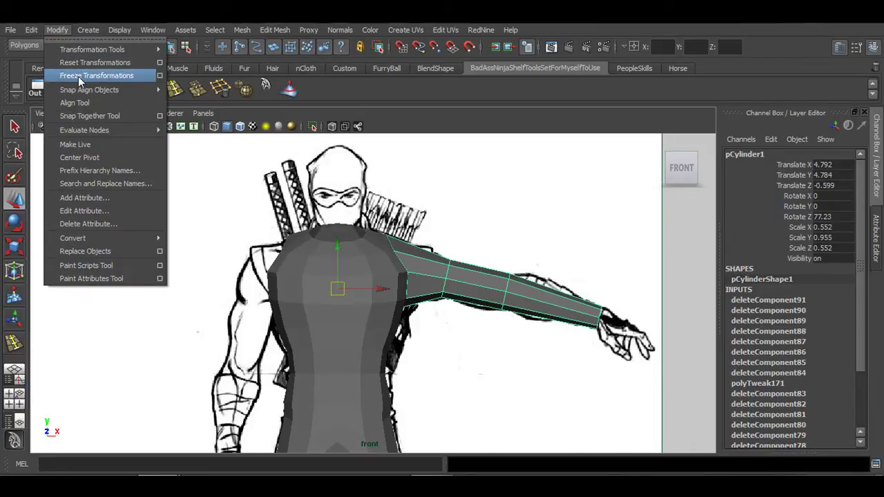
{"action": "left_click", "coordinate": [56, 30]}
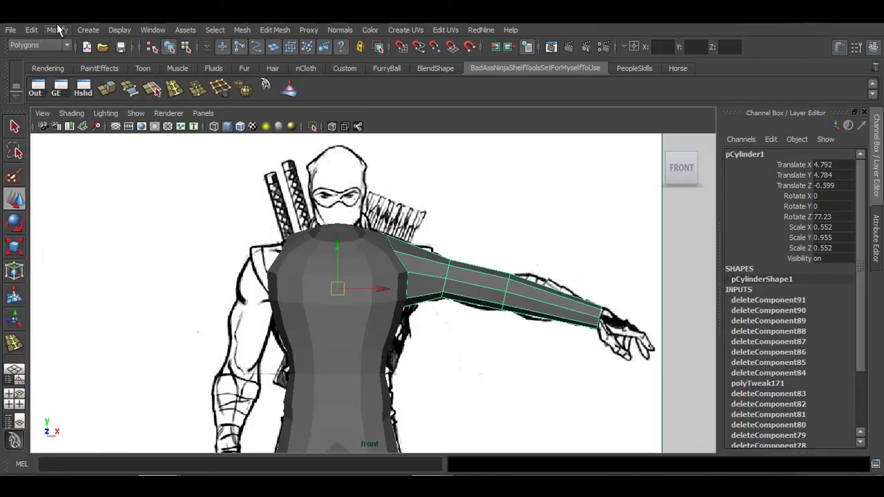
Try to move the arm away from the shoulder in the front view, and undo the move.
{"action": "left_click_drag", "start_coordinate": [339, 293], "coordinate": [370, 307]}
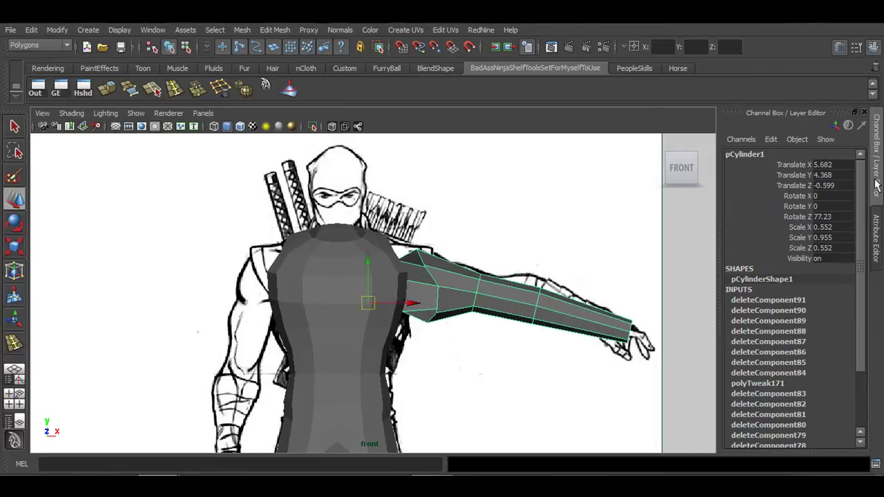
{"action": "left_click_drag", "start_coordinate": [819, 168], "coordinate": [838, 248]}
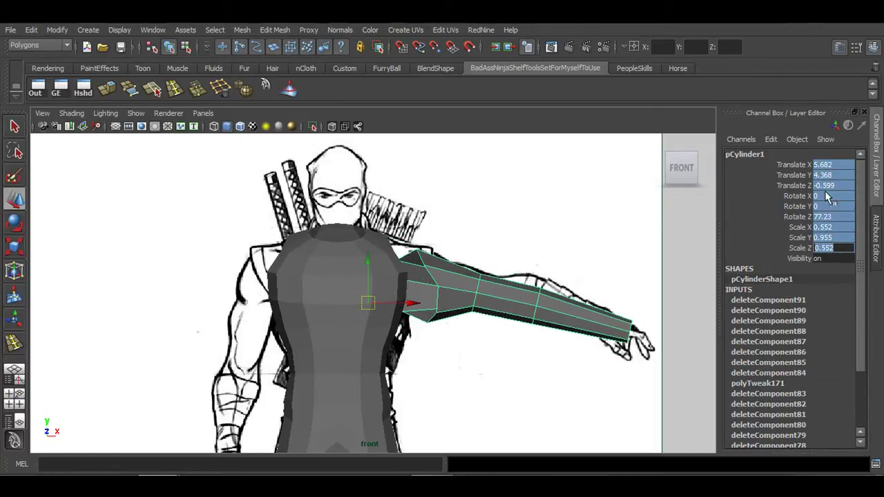
{"action": "key", "text": "ctrl+z"}
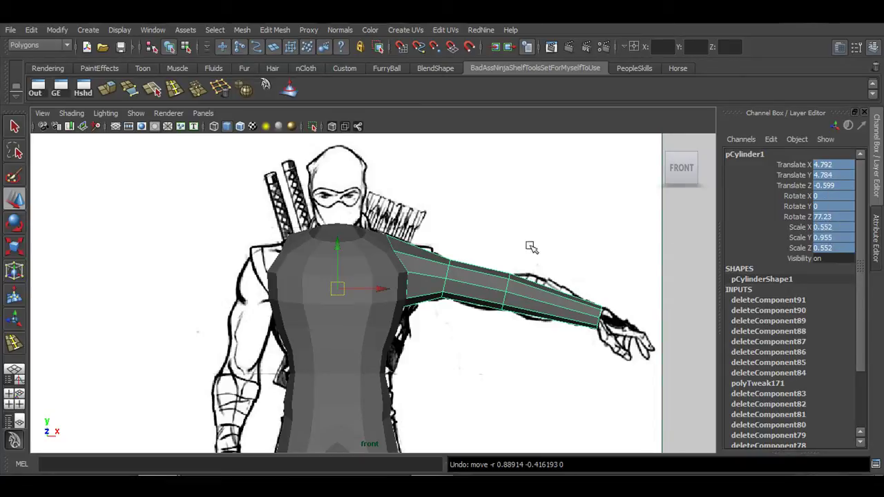
{"action": "left_click", "coordinate": [455, 290]}
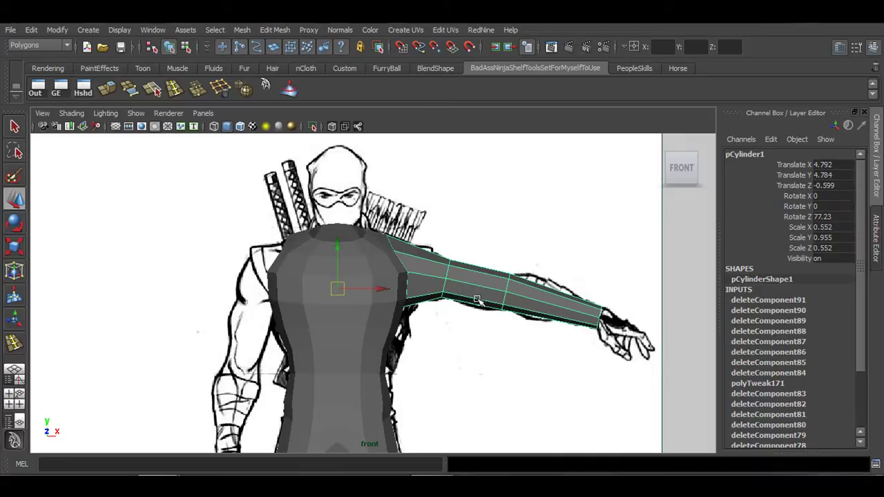
Freeze the arm's translate, rotate and scale transformations while keeping its pivot on the body's centre line.
{"action": "left_click", "coordinate": [58, 32]}
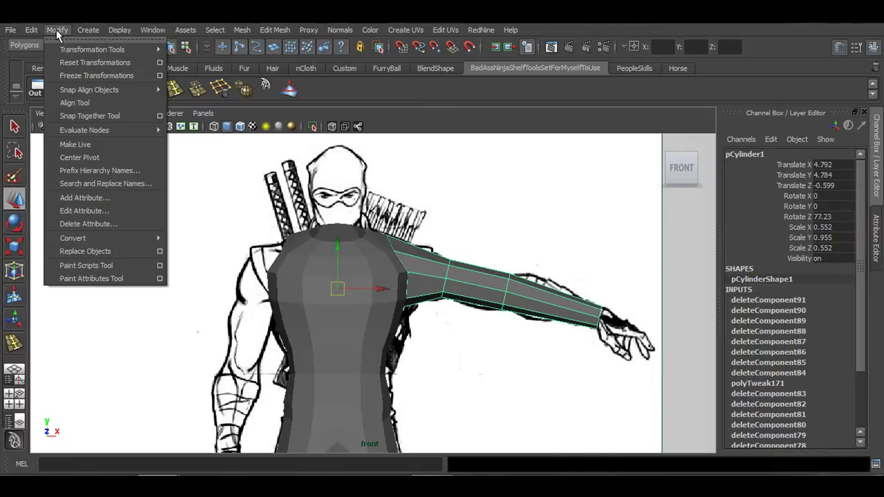
{"action": "left_click", "coordinate": [78, 76]}
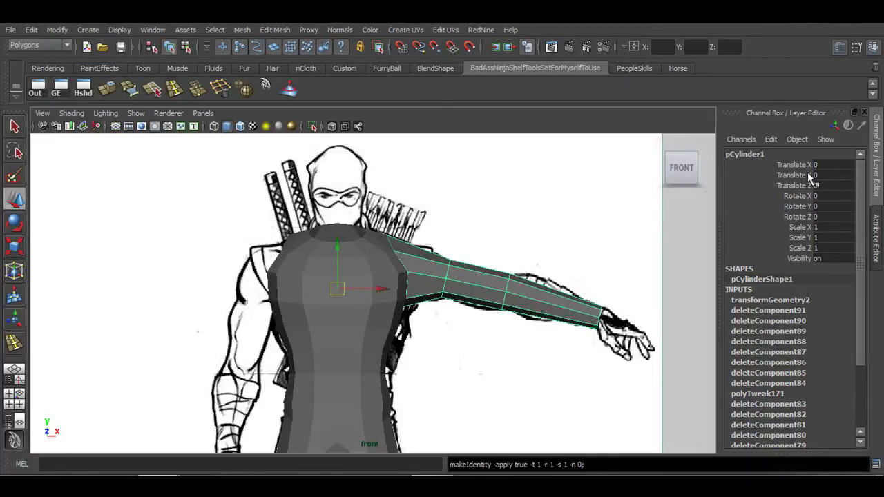
{"action": "left_click_drag", "start_coordinate": [806, 165], "coordinate": [808, 239]}
{"action": "left_click_drag", "start_coordinate": [826, 170], "coordinate": [830, 235]}
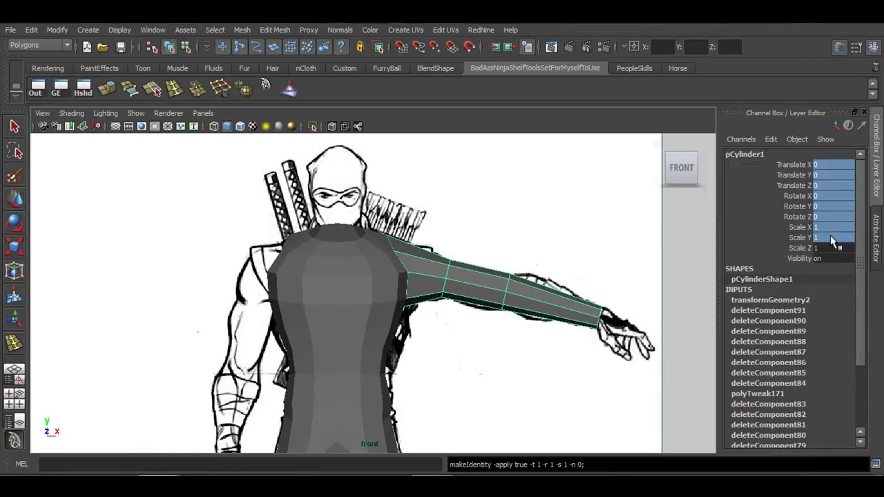
{"action": "left_click", "coordinate": [467, 281]}
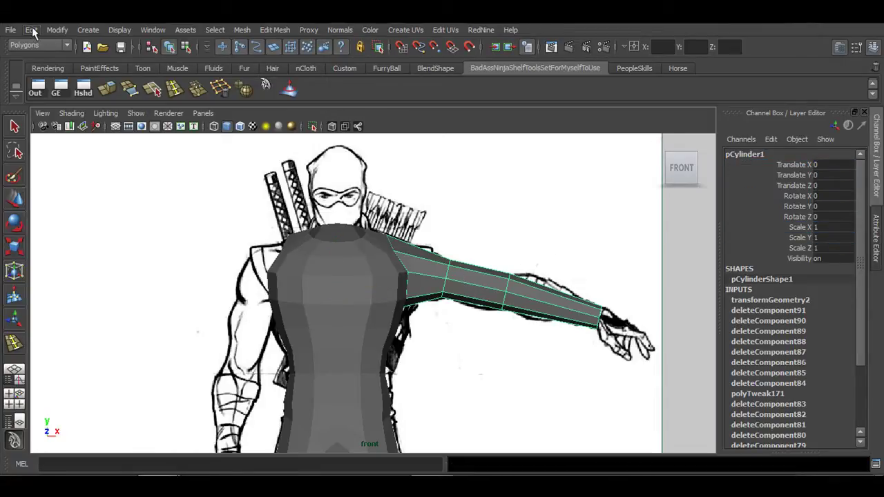
{"action": "key", "text": "w"}
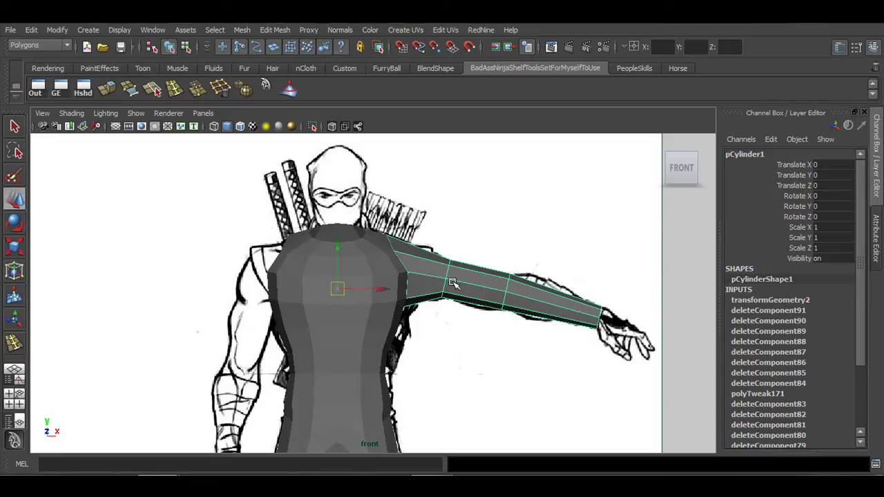
Mirror the arm to the other side with Duplicate Special as an instance, using a scale of -1 in X.
{"action": "left_click", "coordinate": [31, 30]}
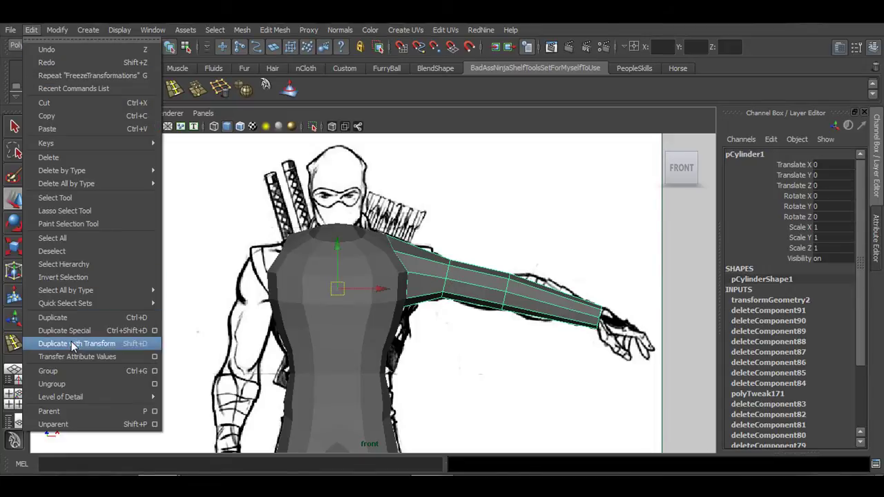
{"action": "left_click", "coordinate": [154, 330]}
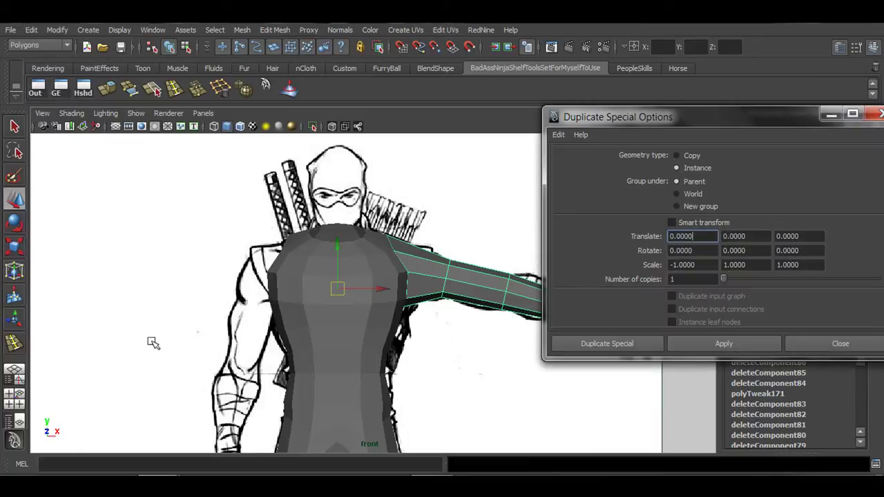
{"action": "left_click", "coordinate": [682, 158]}
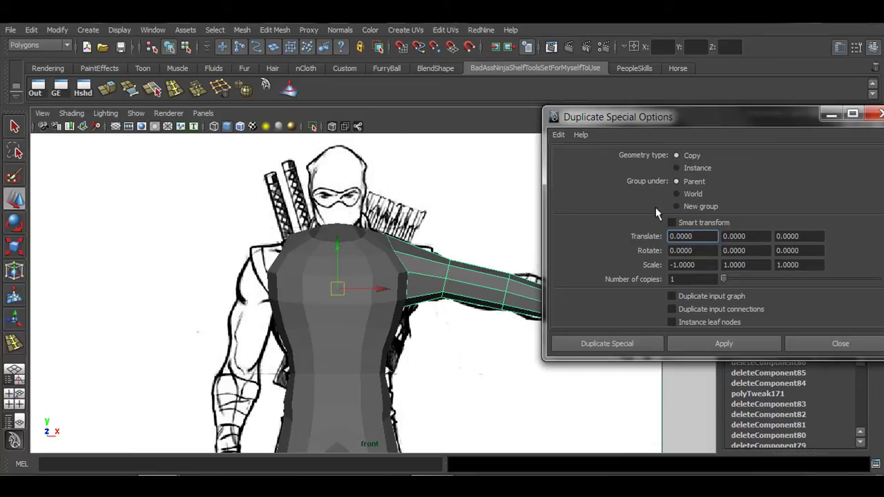
{"action": "left_click", "coordinate": [676, 168]}
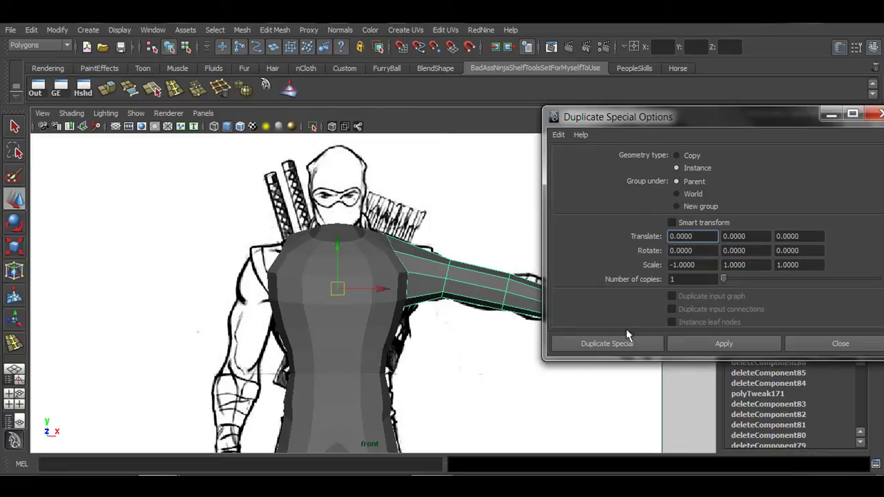
{"action": "left_click", "coordinate": [718, 344]}
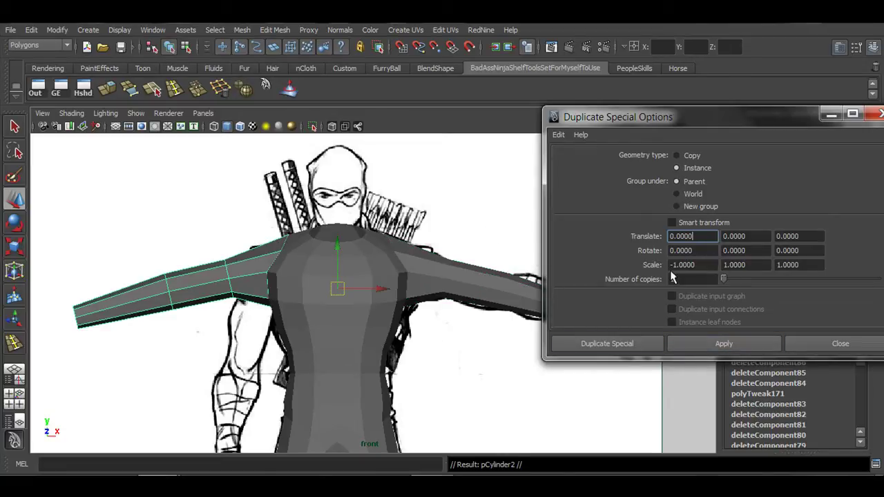
{"action": "left_click", "coordinate": [675, 265]}
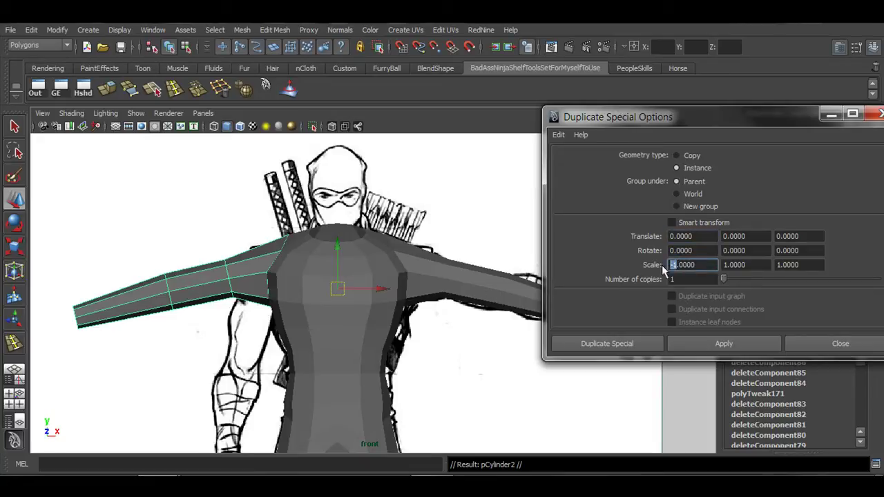
{"action": "double_click", "coordinate": [698, 265]}
{"action": "key", "text": "Tab"}
{"action": "key", "text": "Tab"}
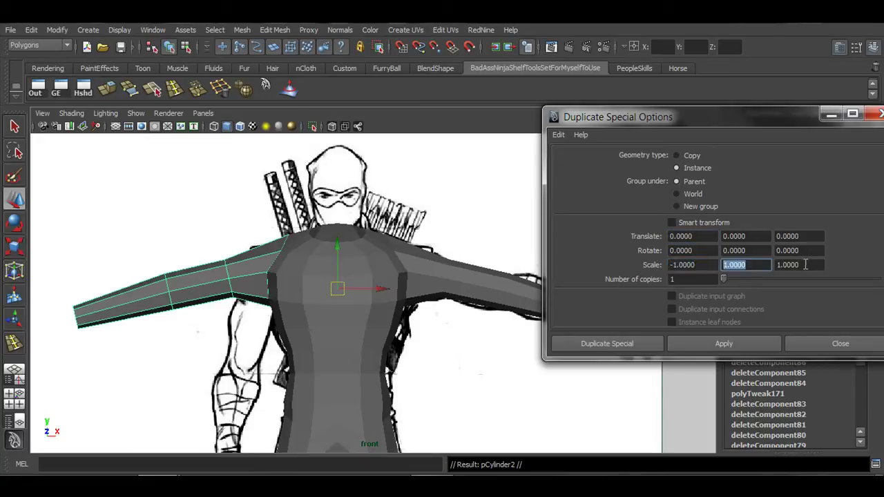
{"action": "double_click", "coordinate": [674, 267]}
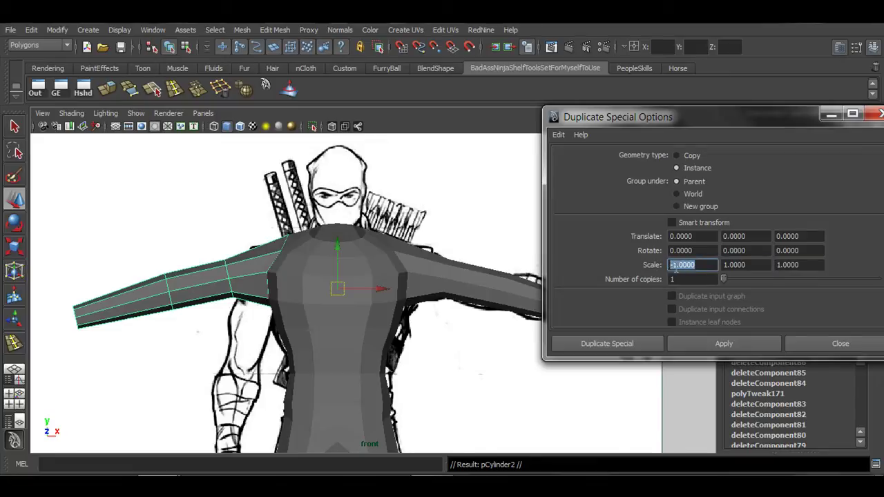
Try to move the original arm slightly along X, and undo the move.
{"action": "left_click", "coordinate": [449, 277]}
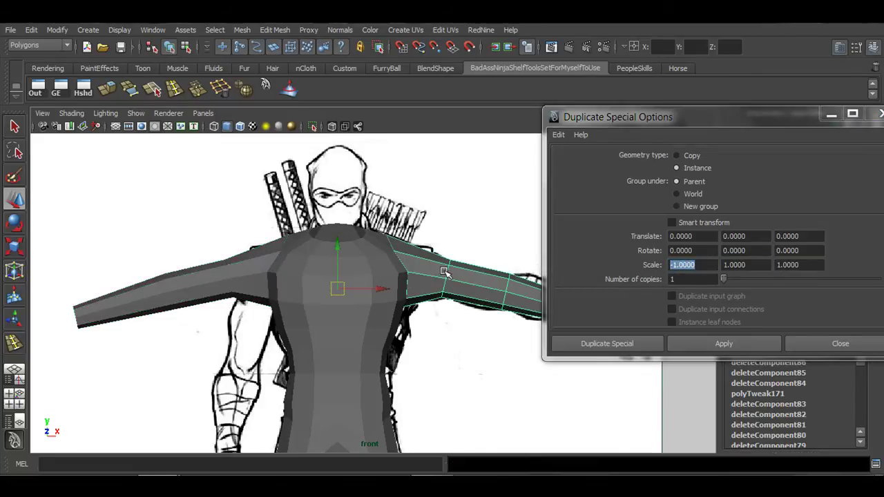
{"action": "middle_click_drag", "start_coordinate": [467, 285], "coordinate": [374, 275], "text": "alt"}
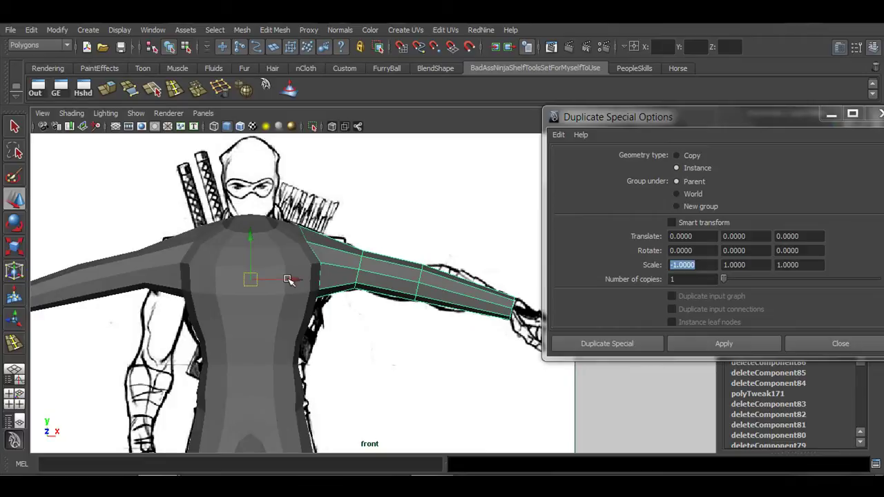
{"action": "left_click_drag", "start_coordinate": [289, 280], "coordinate": [282, 281]}
{"action": "key", "text": "ctrl+z"}
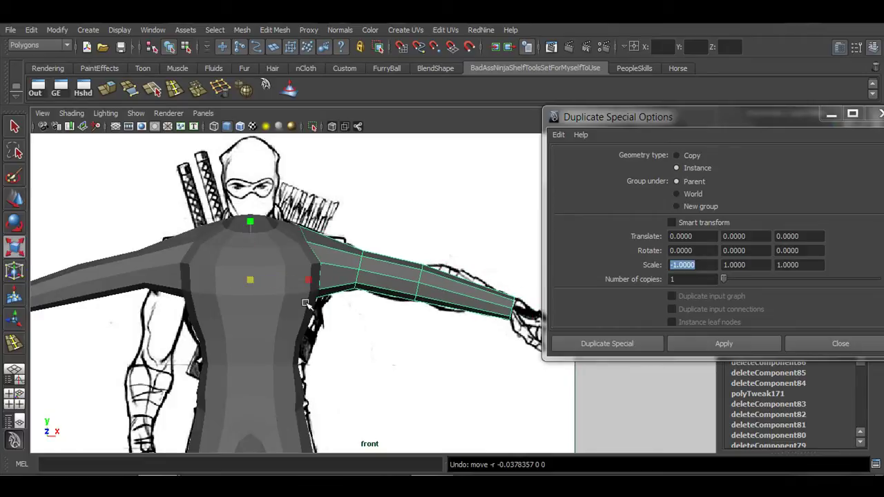
Try to flip the original arm across the body by scaling it negatively in X, undo it, and close the duplicate options.
{"action": "middle_click_drag", "start_coordinate": [311, 283], "coordinate": [348, 282], "text": "alt"}
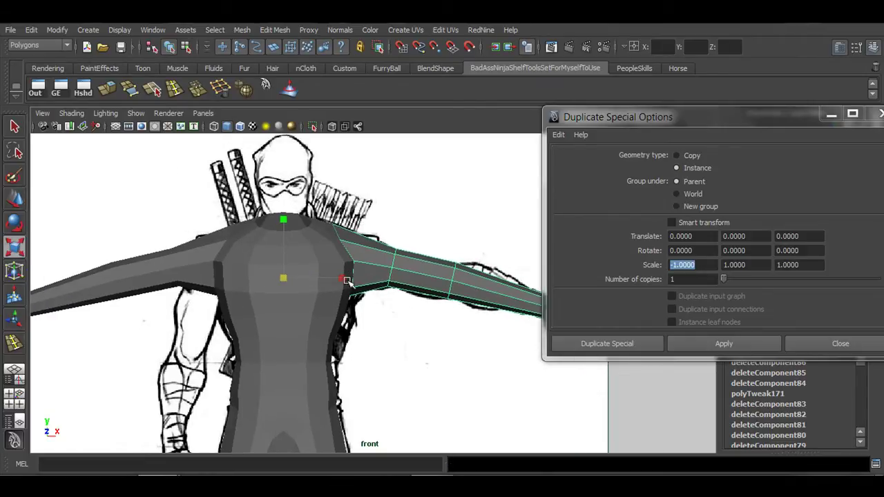
{"action": "left_click_drag", "start_coordinate": [342, 277], "coordinate": [217, 276]}
{"action": "left_click_drag", "start_coordinate": [227, 279], "coordinate": [225, 279]}
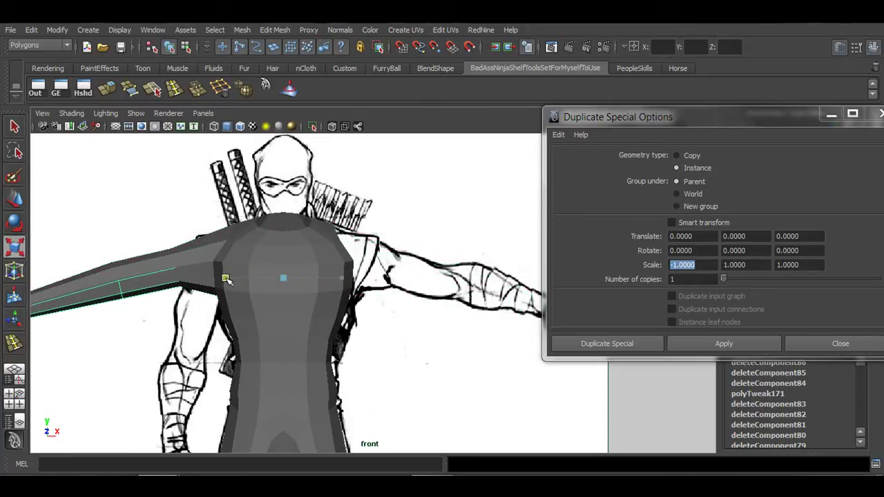
{"action": "left_click_drag", "start_coordinate": [98, 276], "coordinate": [122, 279]}
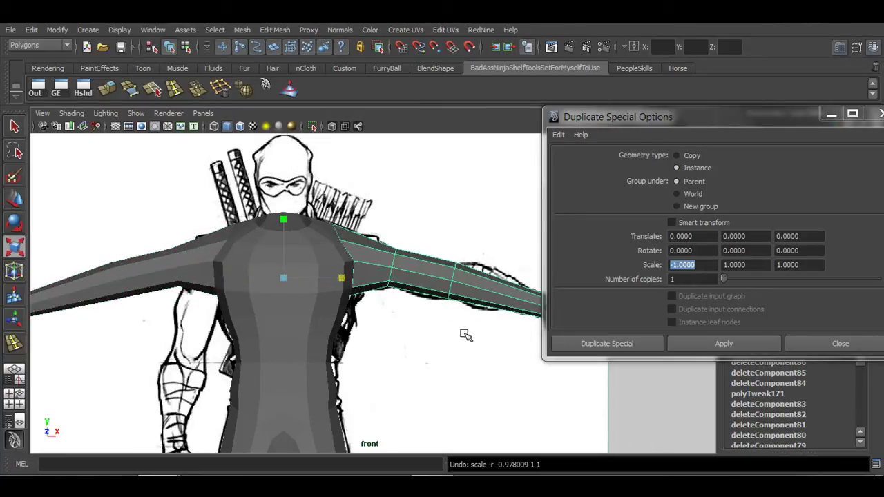
{"action": "left_click", "coordinate": [825, 346]}
Try to move the original arm's upper-arm vertices and its wrist vertices in the front view, and undo each move.
{"action": "scroll", "coordinate": [463, 330], "scroll_direction": "down", "scroll_amount": 3}
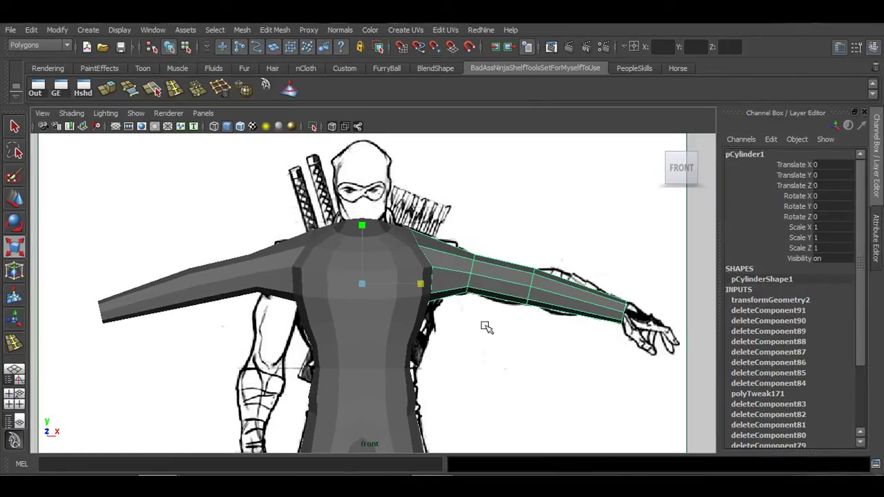
{"action": "middle_click_drag", "start_coordinate": [481, 324], "coordinate": [458, 327], "text": "alt"}
{"action": "right_click_drag", "start_coordinate": [458, 253], "coordinate": [460, 214]}
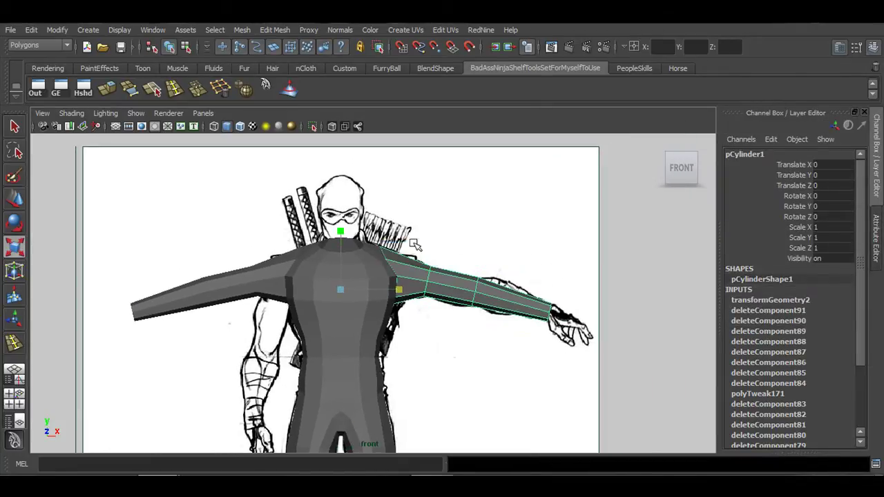
{"action": "left_click_drag", "start_coordinate": [410, 241], "coordinate": [442, 312]}
{"action": "key", "text": "w"}
{"action": "left_click_drag", "start_coordinate": [427, 283], "coordinate": [476, 310]}
{"action": "key", "text": "z"}
{"action": "left_click_drag", "start_coordinate": [520, 277], "coordinate": [570, 353]}
{"action": "middle_click_drag", "start_coordinate": [554, 240], "coordinate": [568, 222]}
{"action": "key", "text": "z"}
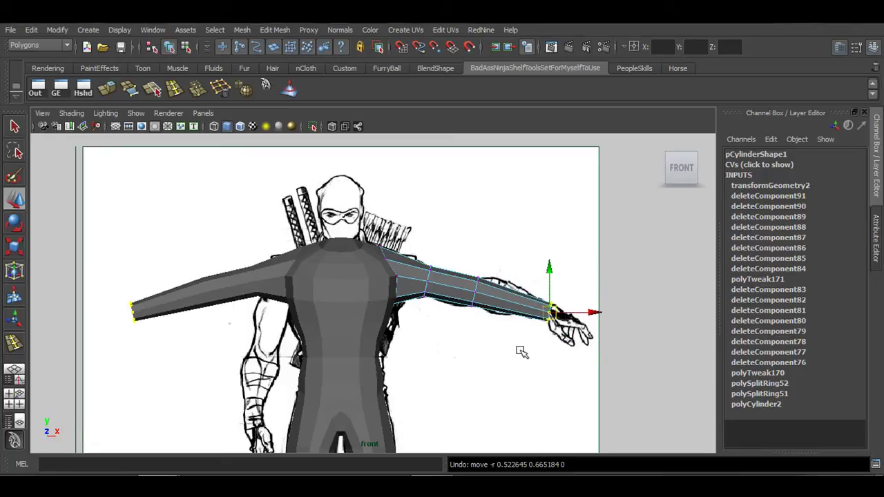
Turn on wireframe on shaded, and display the front view in wireframe with the arm and reference drawing framed.
{"action": "middle_click_drag", "start_coordinate": [522, 351], "coordinate": [500, 346], "text": "alt"}
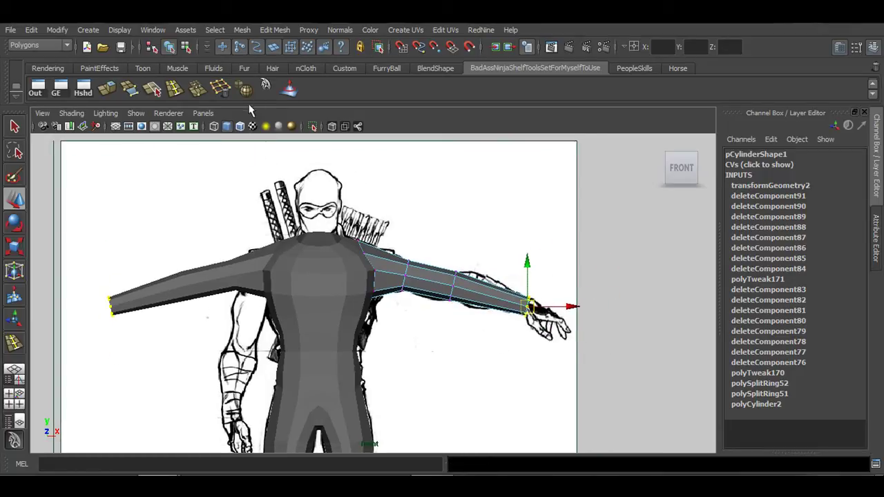
{"action": "left_click", "coordinate": [239, 126]}
{"action": "key", "text": "4"}
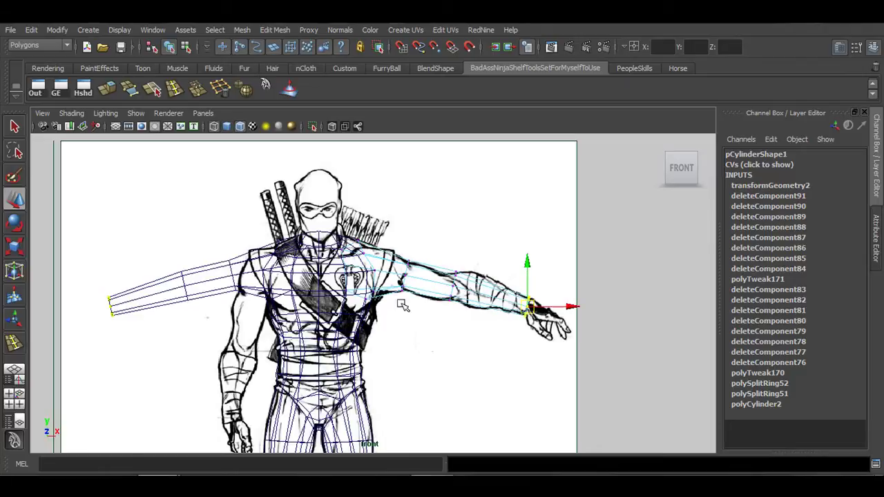
{"action": "middle_click_drag", "start_coordinate": [428, 288], "coordinate": [411, 288], "text": "alt"}
{"action": "right_click_drag", "start_coordinate": [355, 290], "coordinate": [469, 300], "text": "alt"}
{"action": "middle_click_drag", "start_coordinate": [468, 299], "coordinate": [451, 309], "text": "alt"}
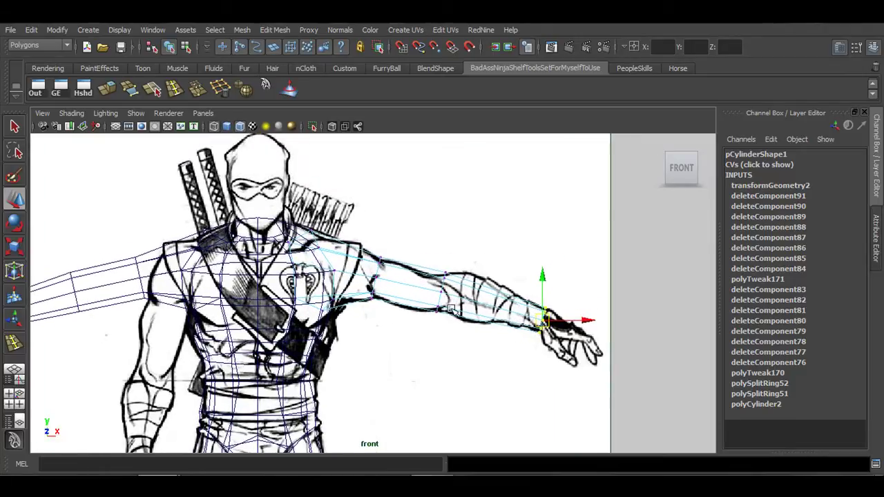
{"action": "scroll", "coordinate": [434, 285], "scroll_direction": "up", "scroll_amount": 1}
Shift the elbow's vertex ring slightly toward the hand to match the reference drawing, and return to object mode.
{"action": "left_click_drag", "start_coordinate": [426, 228], "coordinate": [467, 316]}
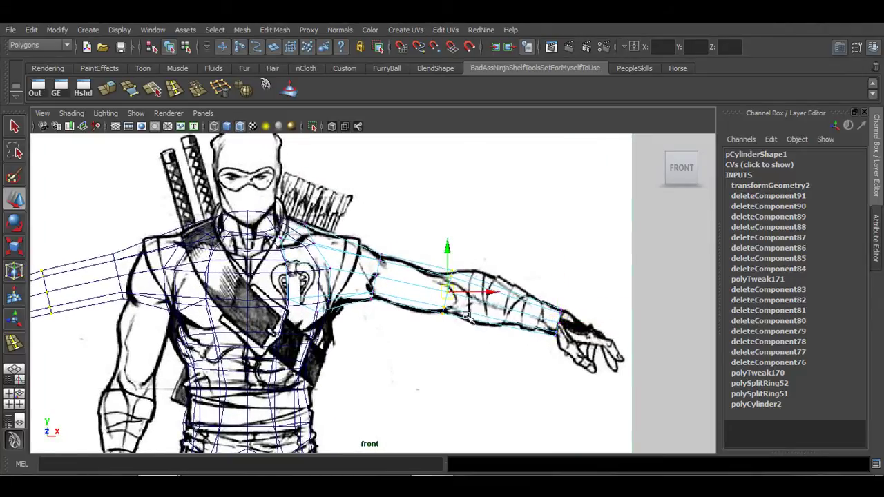
{"action": "key", "text": "q"}
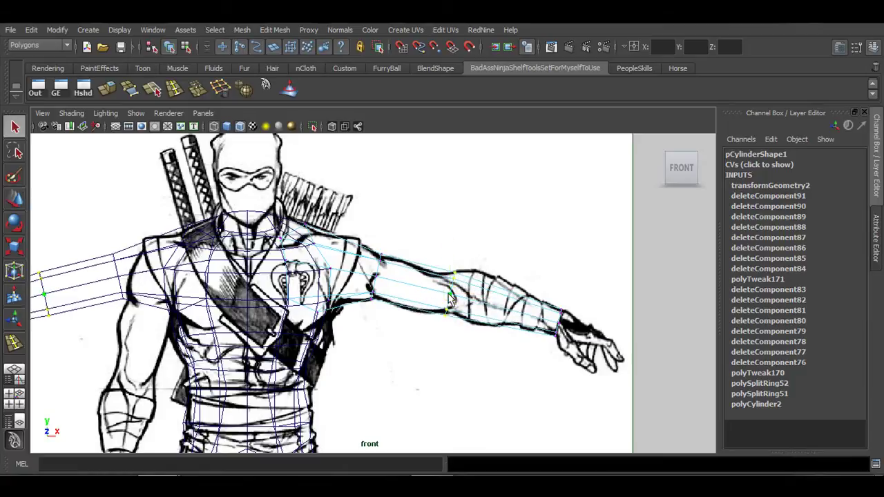
{"action": "right_click", "coordinate": [450, 300]}
{"action": "right_click_drag", "start_coordinate": [450, 302], "coordinate": [475, 260]}
{"action": "left_click", "coordinate": [456, 289]}
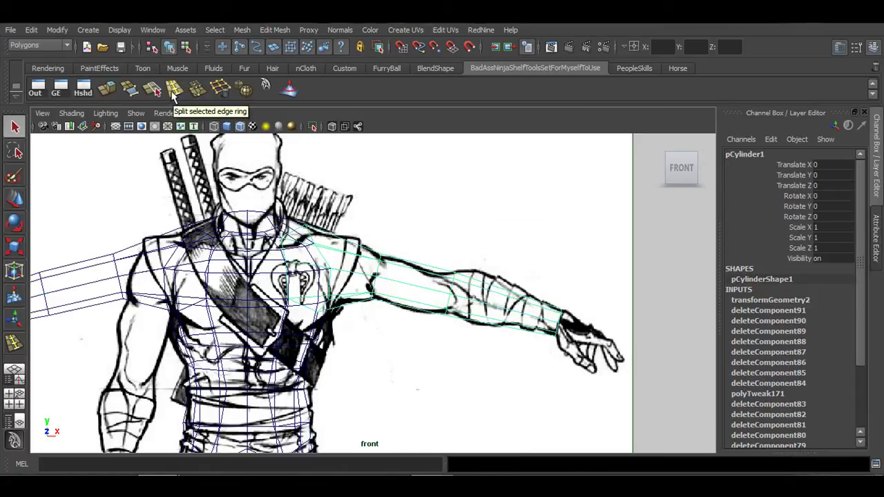
Return to shaded display and insert one edge loop midway along the upper arm and one midway along the forearm.
{"action": "key", "text": "5"}
{"action": "left_click", "coordinate": [172, 93]}
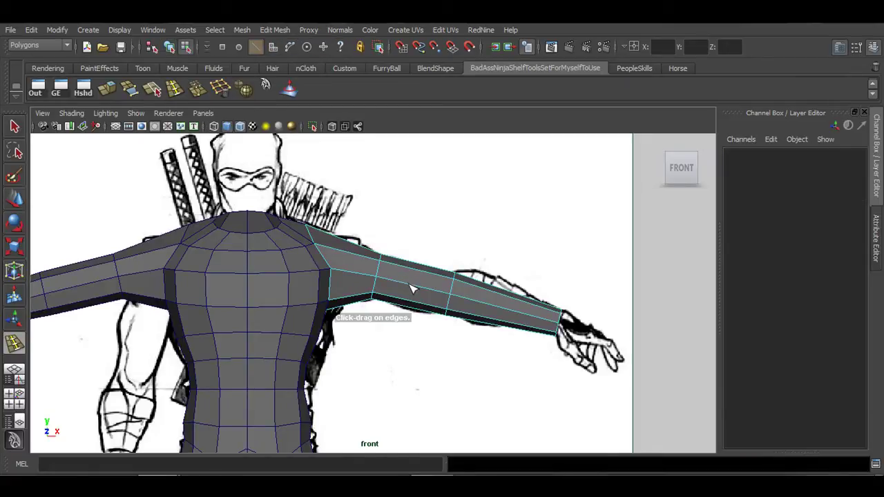
{"action": "left_click", "coordinate": [412, 288]}
{"action": "left_click_drag", "start_coordinate": [411, 289], "coordinate": [409, 290]}
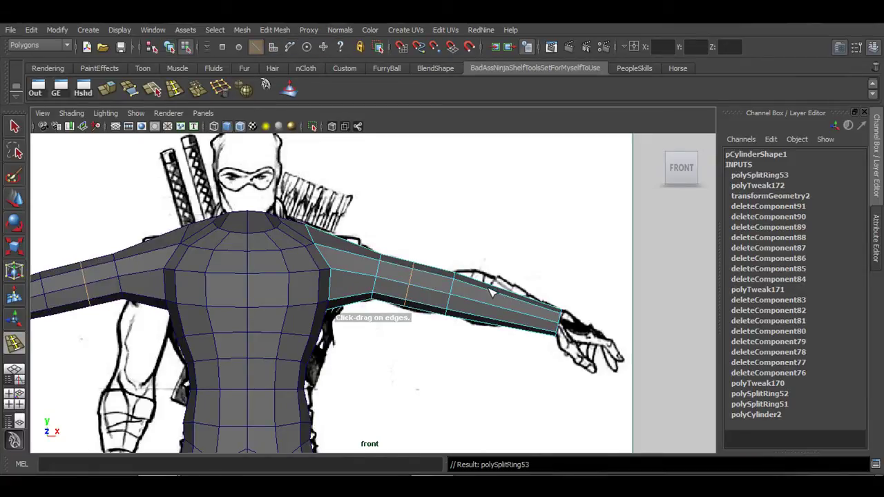
{"action": "left_click", "coordinate": [491, 293]}
{"action": "left_click_drag", "start_coordinate": [492, 293], "coordinate": [495, 296]}
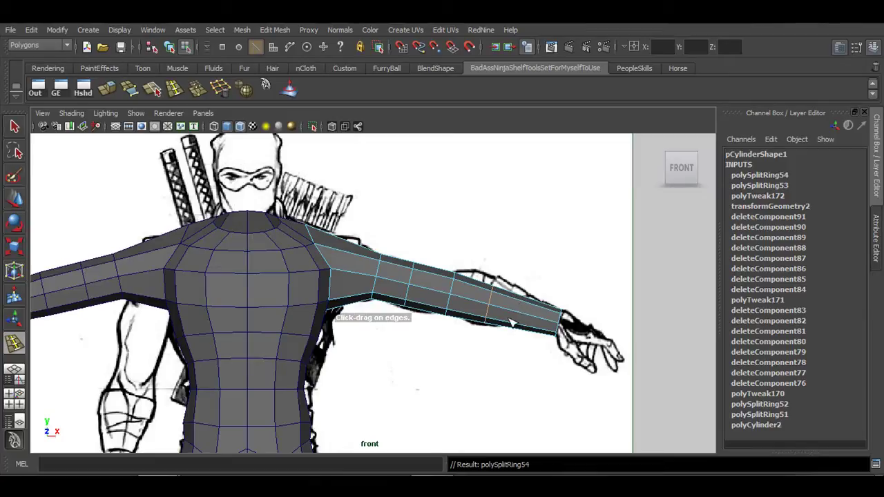
Scale the new mid-forearm edge loop up slightly to give the forearm more thickness.
{"action": "key", "text": "e"}
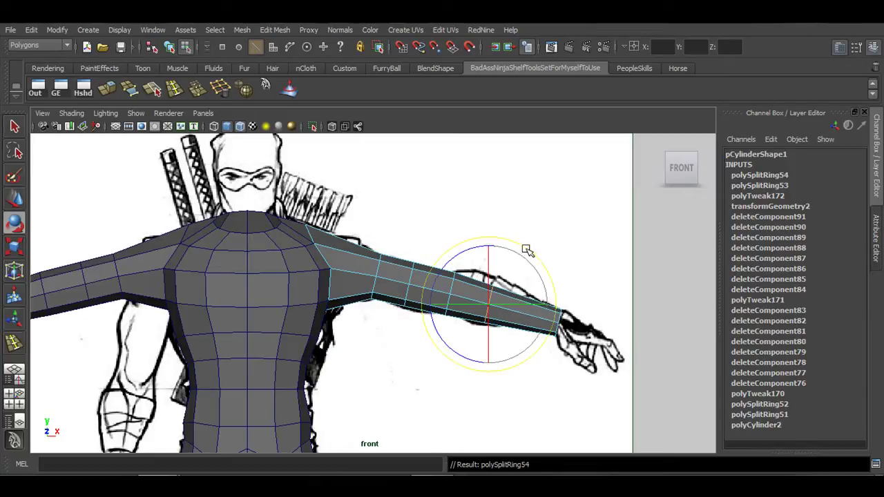
{"action": "key", "text": "r"}
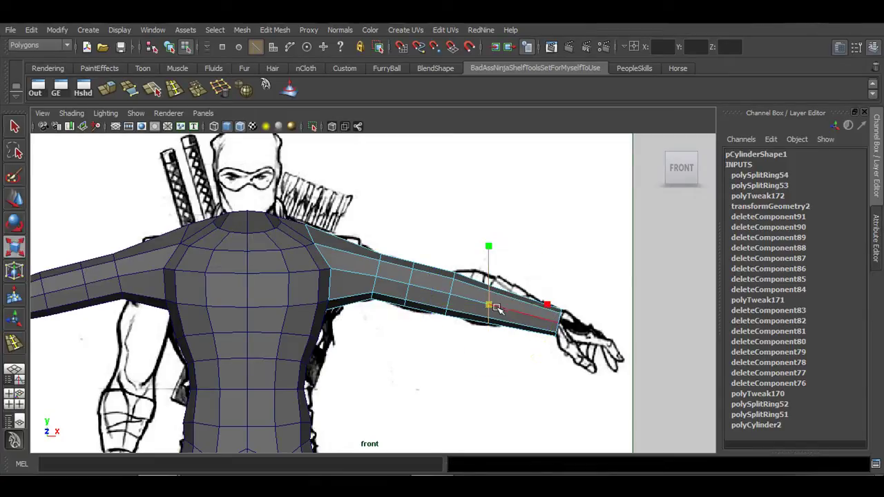
{"action": "key", "text": "space"}
{"action": "key", "text": "space"}
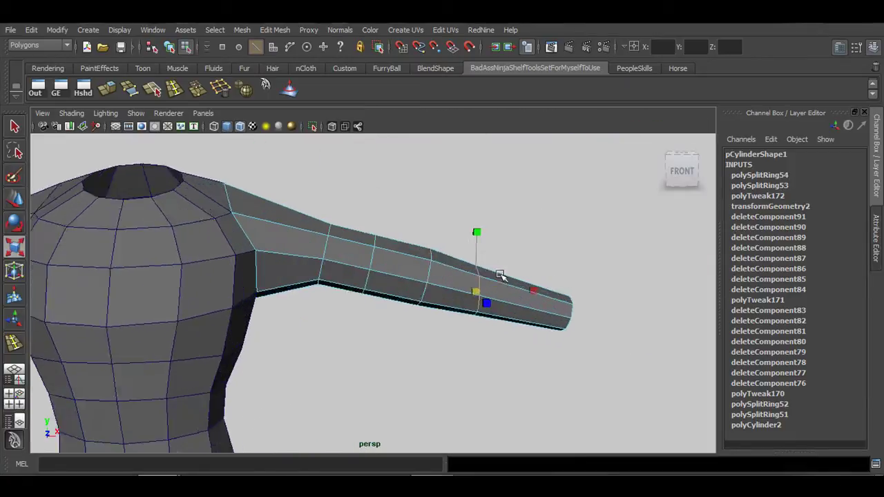
{"action": "key", "text": "f"}
{"action": "right_click_drag", "start_coordinate": [544, 298], "coordinate": [391, 288], "text": "alt"}
{"action": "left_click_drag", "start_coordinate": [394, 290], "coordinate": [432, 315], "text": "alt"}
{"action": "right_click_drag", "start_coordinate": [433, 315], "coordinate": [349, 309], "text": "alt"}
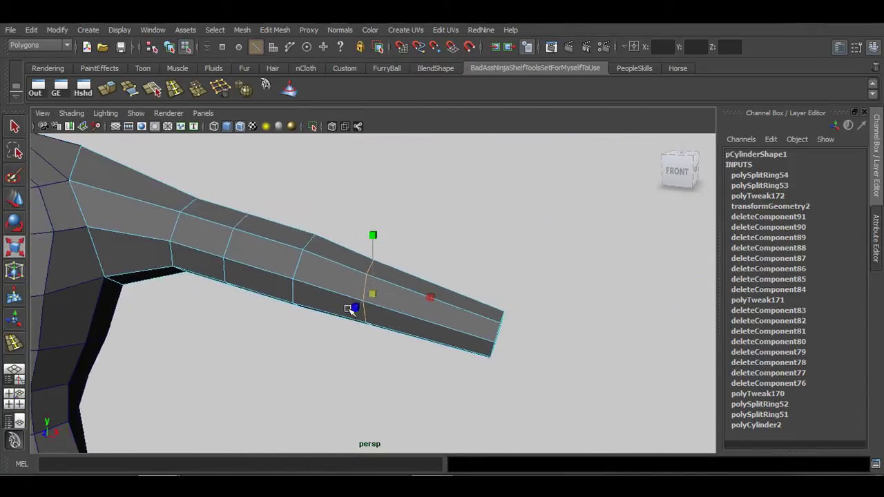
{"action": "middle_click_drag", "start_coordinate": [349, 310], "coordinate": [413, 308], "text": "alt"}
{"action": "left_click_drag", "start_coordinate": [413, 308], "coordinate": [359, 315], "text": "alt"}
{"action": "left_click_drag", "start_coordinate": [442, 292], "coordinate": [458, 293]}
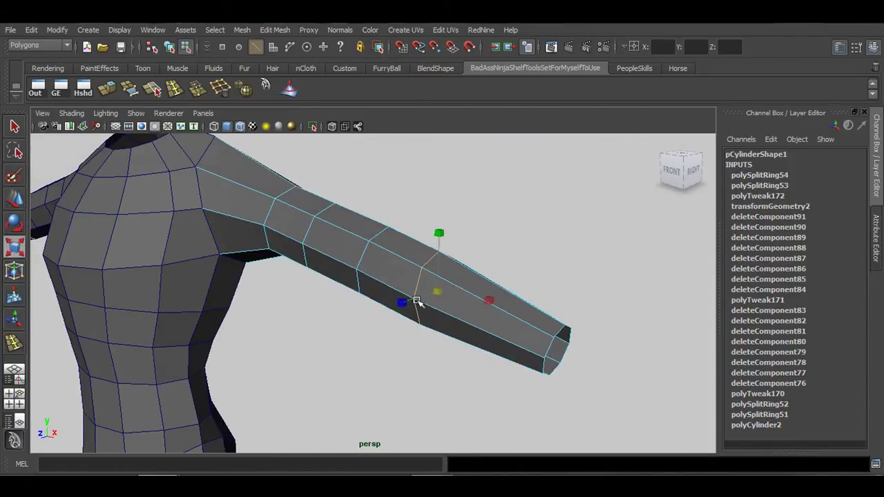
Nudge the mid-forearm edge loop upward in the front view and enlarge it toward the drawn forearm outline.
{"action": "key", "text": "space"}
{"action": "right_click_drag", "start_coordinate": [222, 359], "coordinate": [276, 368], "text": "alt"}
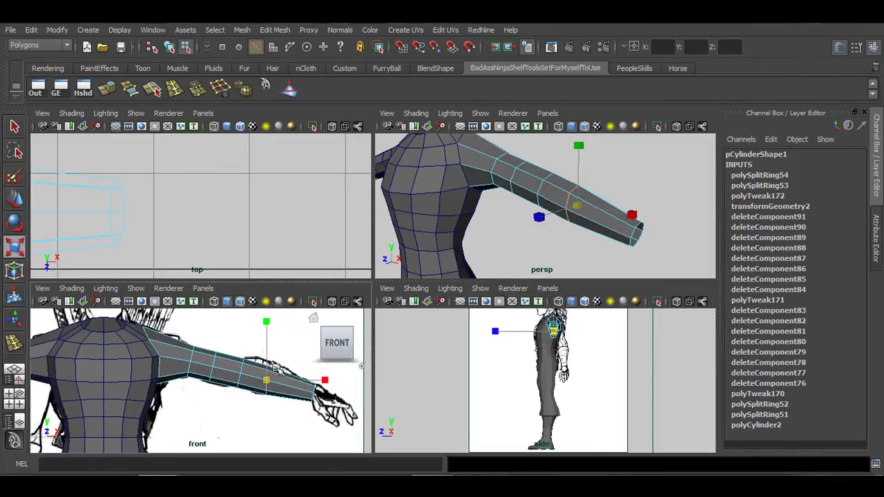
{"action": "left_click_drag", "start_coordinate": [266, 381], "coordinate": [268, 378]}
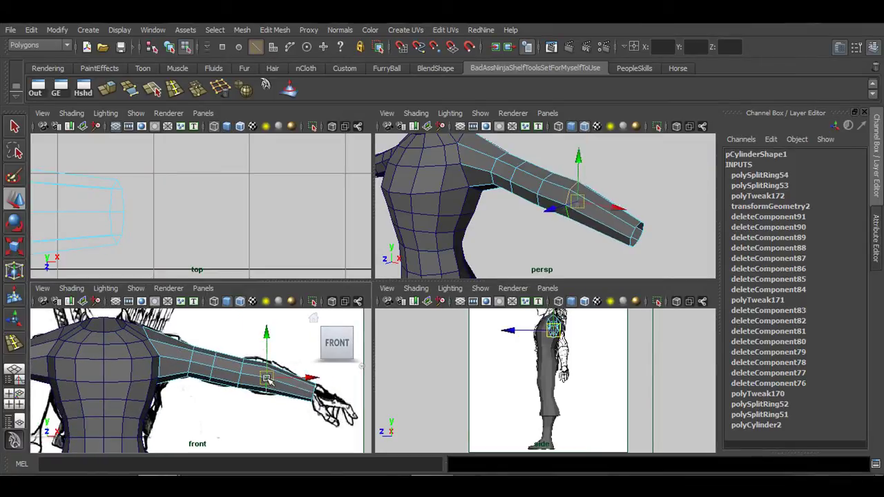
{"action": "key", "text": "r"}
{"action": "left_click_drag", "start_coordinate": [579, 199], "coordinate": [586, 201]}
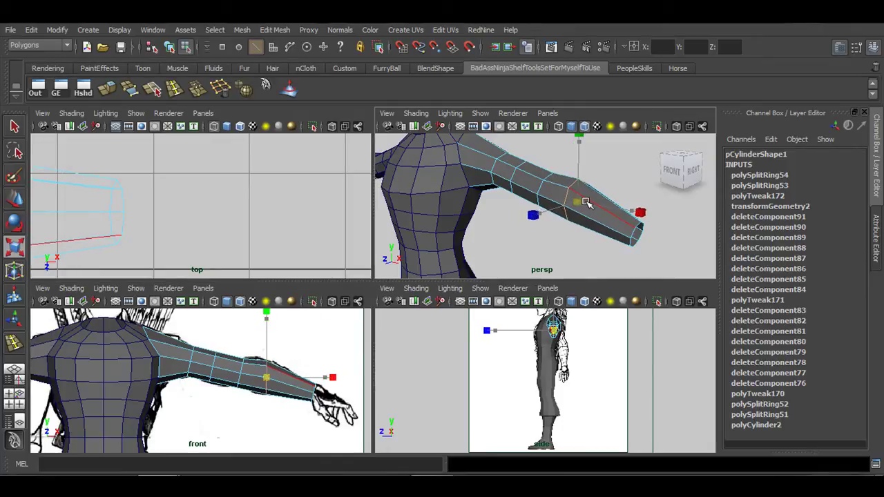
Shift the mid-forearm edge loop toward the elbow so it sits at the forearm bulge in the reference.
{"action": "key", "text": "w"}
{"action": "left_click_drag", "start_coordinate": [267, 373], "coordinate": [259, 370]}
{"action": "key", "text": "r"}
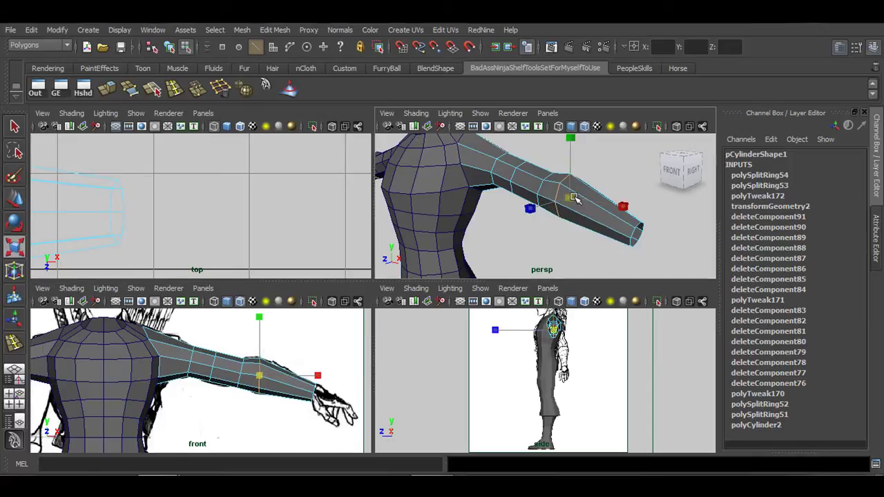
{"action": "left_click_drag", "start_coordinate": [574, 198], "coordinate": [546, 197]}
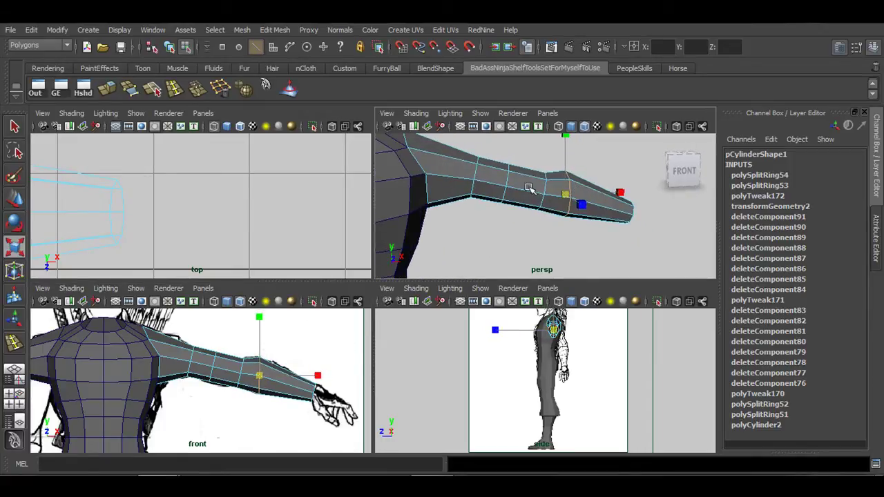
Enlarge the mid-upper-arm vertex ring slightly and rotate the elbow's vertex ring upright.
{"action": "right_click_drag", "start_coordinate": [514, 181], "coordinate": [473, 177]}
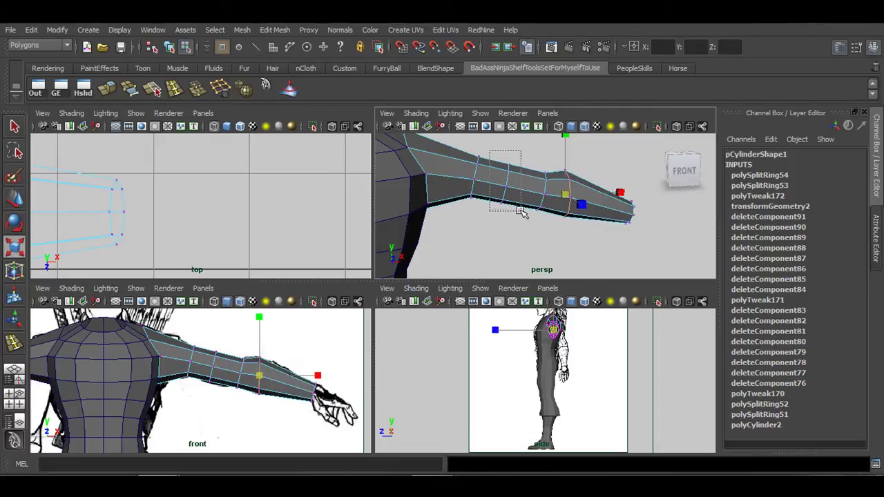
{"action": "mouse_move", "coordinate": [561, 209]}
{"action": "left_mouse_down", "text": "alt"}
{"action": "mouse_move", "coordinate": [529, 210]}
{"action": "mouse_move", "coordinate": [510, 184]}
{"action": "left_mouse_up", "text": "alt"}
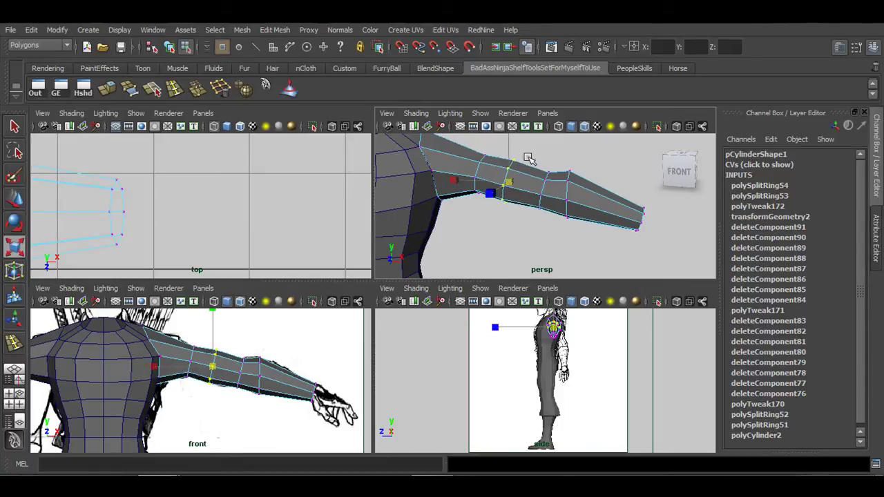
{"action": "left_click_drag", "start_coordinate": [528, 155], "coordinate": [554, 215]}
{"action": "key", "text": "e"}
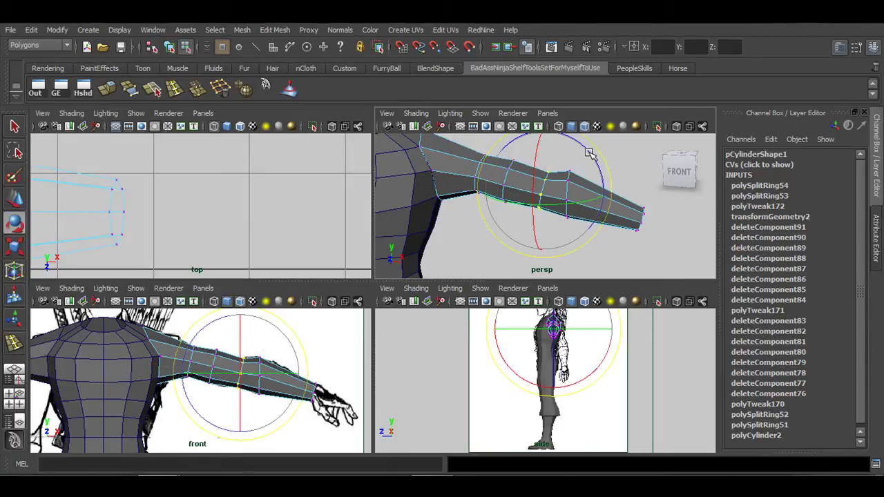
{"action": "left_click_drag", "start_coordinate": [589, 153], "coordinate": [578, 144]}
{"action": "key", "text": "q"}
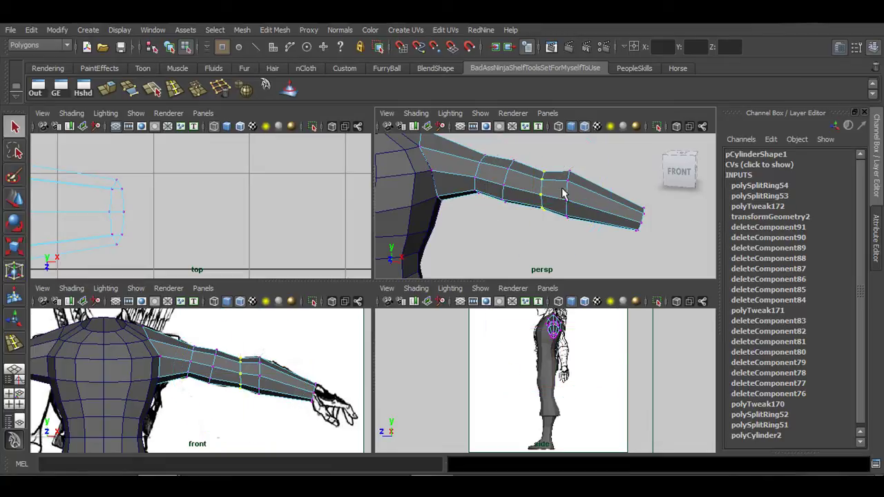
Show the front view in wireframe and adjust the vertices of the ring near the armpit to follow the reference.
{"action": "key", "text": "space"}
{"action": "middle_click_drag", "start_coordinate": [346, 295], "coordinate": [325, 311], "text": "alt"}
{"action": "left_click_drag", "start_coordinate": [309, 209], "coordinate": [353, 314]}
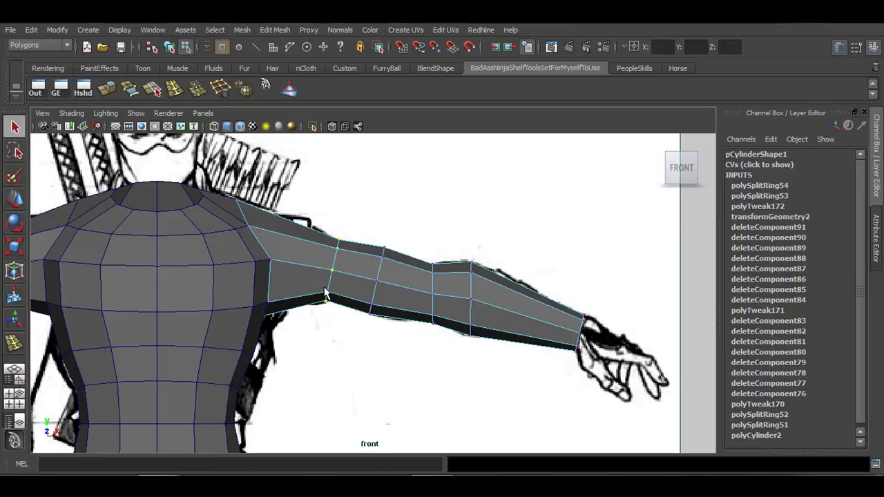
{"action": "key", "text": "4"}
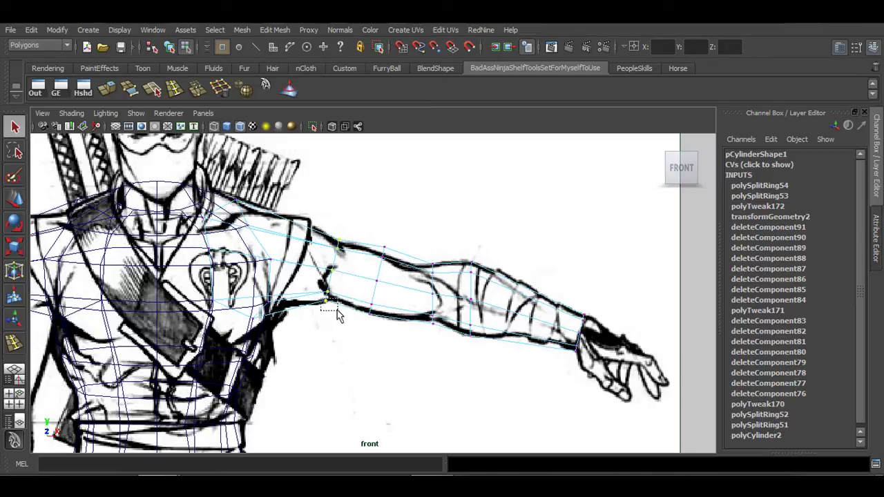
{"action": "key", "text": "w"}
{"action": "key", "text": "q"}
{"action": "key", "text": "w"}
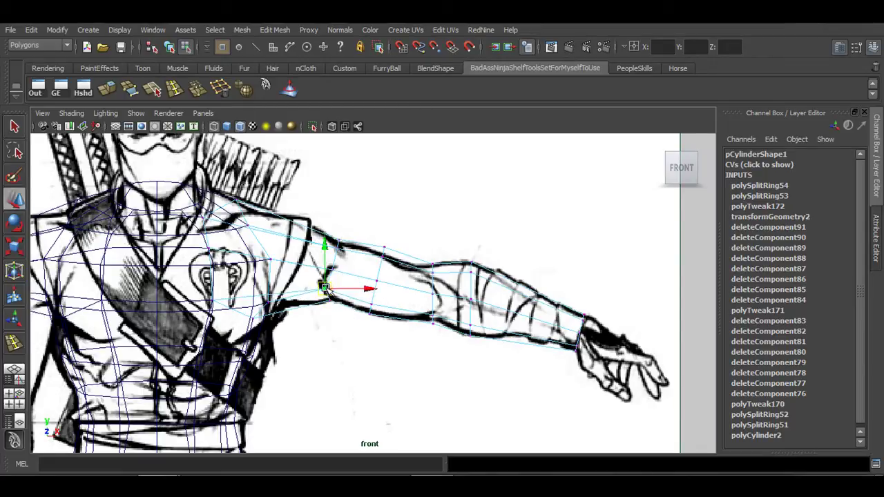
{"action": "left_click", "coordinate": [332, 270]}
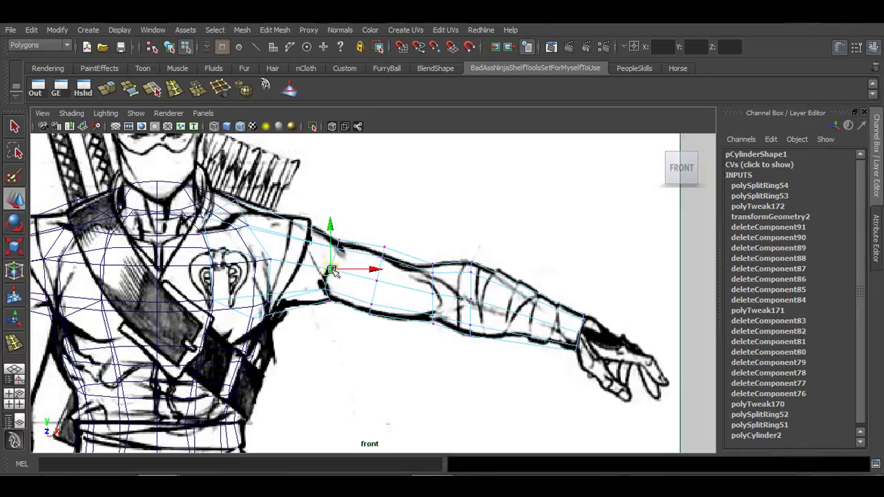
{"action": "mouse_move", "coordinate": [333, 269]}
{"action": "left_mouse_down"}
{"action": "mouse_move", "coordinate": [351, 245]}
{"action": "mouse_move", "coordinate": [329, 266]}
{"action": "left_mouse_up"}
{"action": "left_click", "coordinate": [331, 269]}
{"action": "middle_click_drag", "start_coordinate": [459, 296], "coordinate": [443, 297], "text": "alt"}
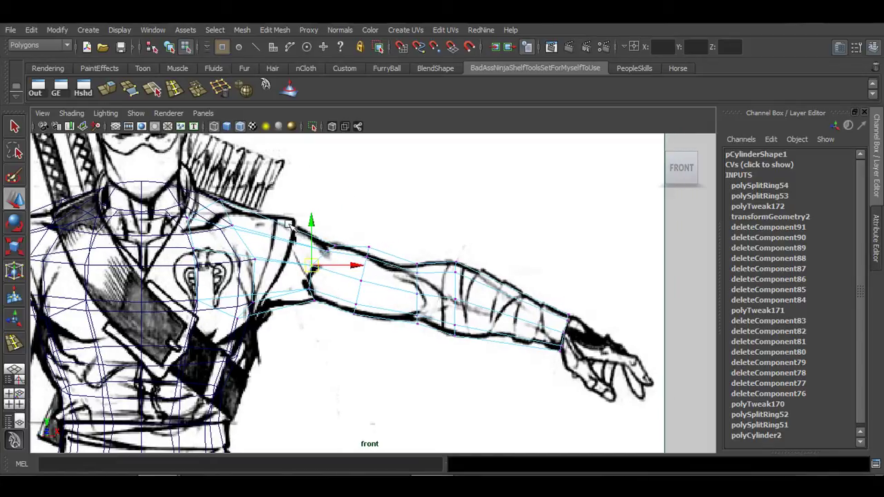
Reposition the elbow ring's vertices to match the drawn elbow, and nudge the mid-upper-arm ring into the arm outline.
{"action": "left_click", "coordinate": [409, 319]}
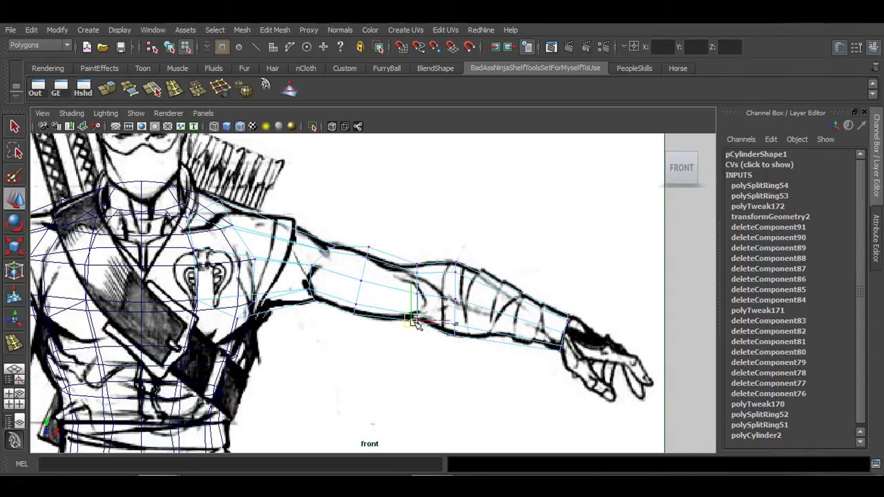
{"action": "left_click", "coordinate": [417, 293]}
{"action": "left_click_drag", "start_coordinate": [416, 295], "coordinate": [424, 299]}
{"action": "mouse_move", "coordinate": [406, 266]}
{"action": "left_mouse_down"}
{"action": "mouse_move", "coordinate": [427, 285]}
{"action": "mouse_move", "coordinate": [419, 278]}
{"action": "left_mouse_up"}
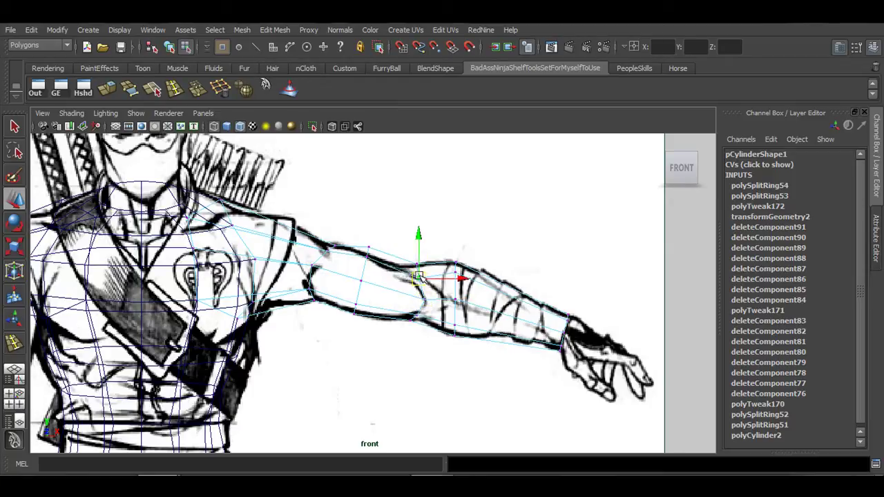
{"action": "mouse_move", "coordinate": [405, 244]}
{"action": "left_mouse_down"}
{"action": "mouse_move", "coordinate": [420, 264]}
{"action": "mouse_move", "coordinate": [416, 252]}
{"action": "mouse_move", "coordinate": [405, 255]}
{"action": "left_mouse_up"}
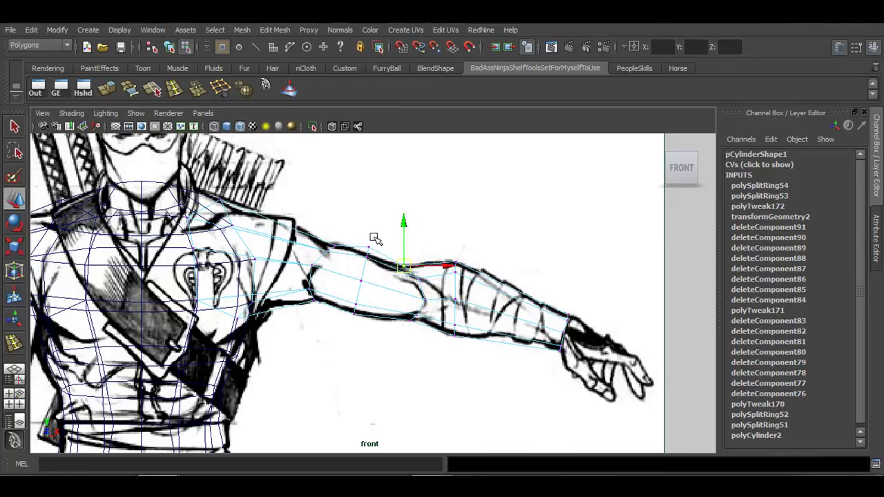
{"action": "left_click_drag", "start_coordinate": [350, 226], "coordinate": [383, 312]}
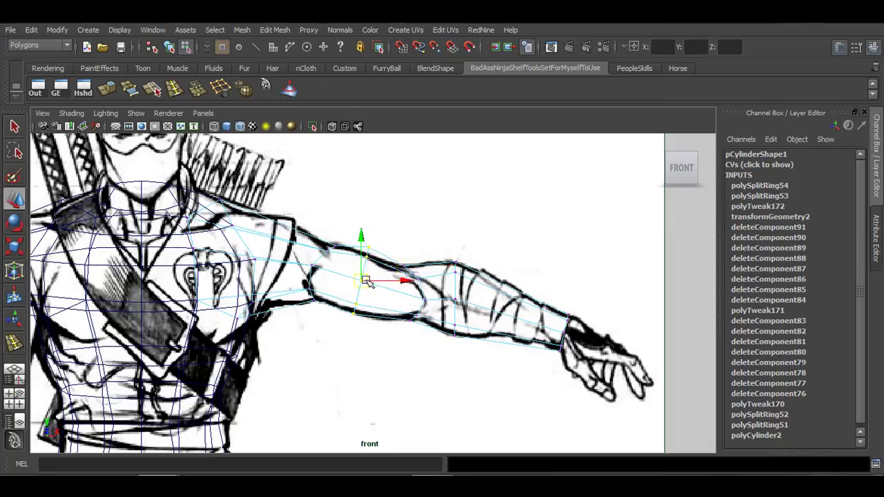
{"action": "left_click_drag", "start_coordinate": [365, 282], "coordinate": [363, 282]}
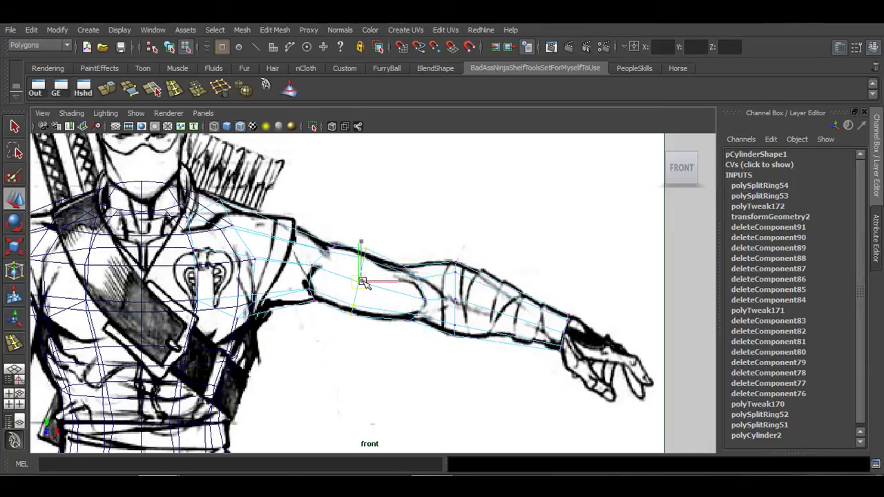
Return the arm to object mode in the perspective view, turn on its smooth mesh preview, and deselect it.
{"action": "key", "text": "space"}
{"action": "key", "text": "space"}
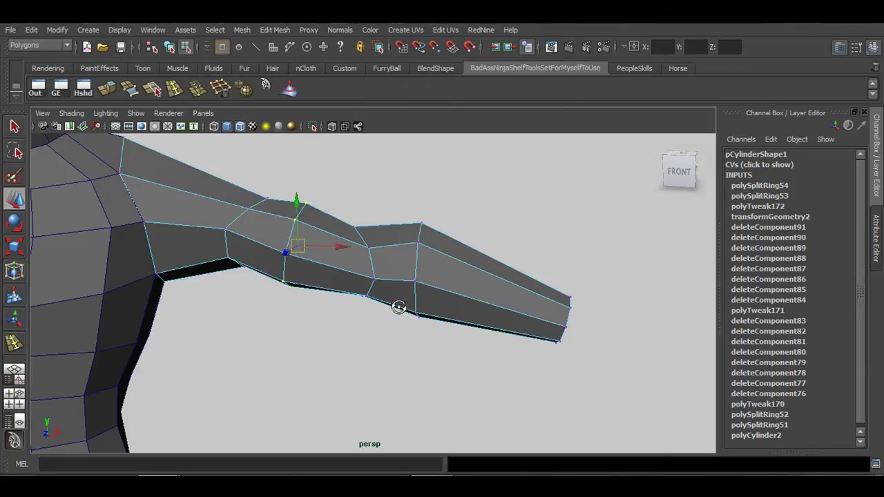
{"action": "left_click_drag", "start_coordinate": [399, 307], "coordinate": [270, 224], "text": "alt"}
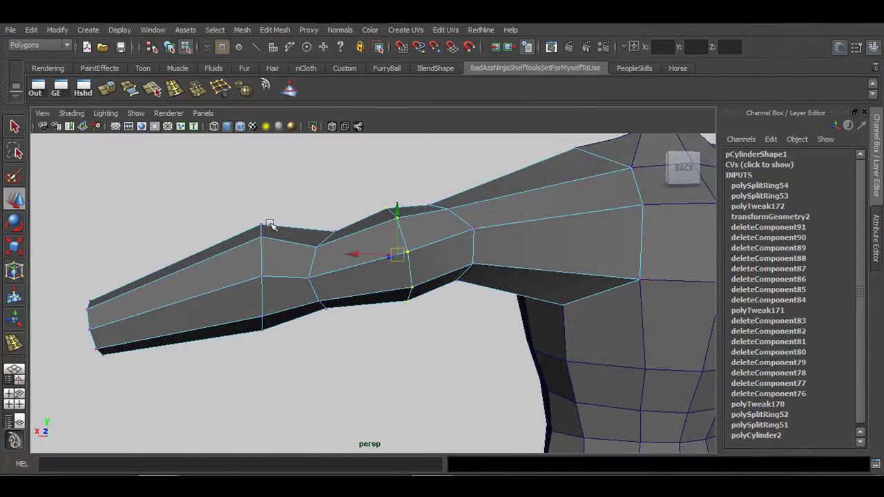
{"action": "left_click_drag", "start_coordinate": [354, 249], "coordinate": [437, 196], "text": "alt"}
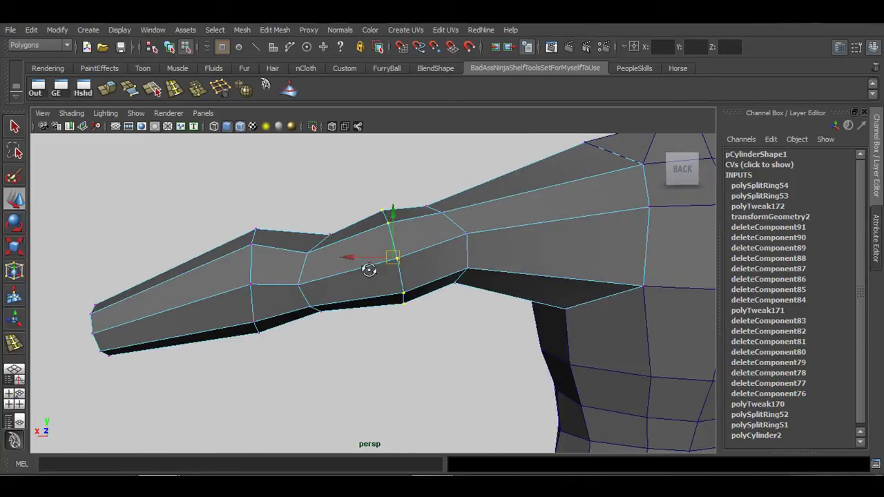
{"action": "left_click_drag", "start_coordinate": [369, 270], "coordinate": [517, 300], "text": "alt"}
{"action": "right_click_drag", "start_coordinate": [468, 246], "coordinate": [511, 232]}
{"action": "left_click_drag", "start_coordinate": [512, 232], "coordinate": [500, 310], "text": "alt"}
{"action": "key", "text": "3"}
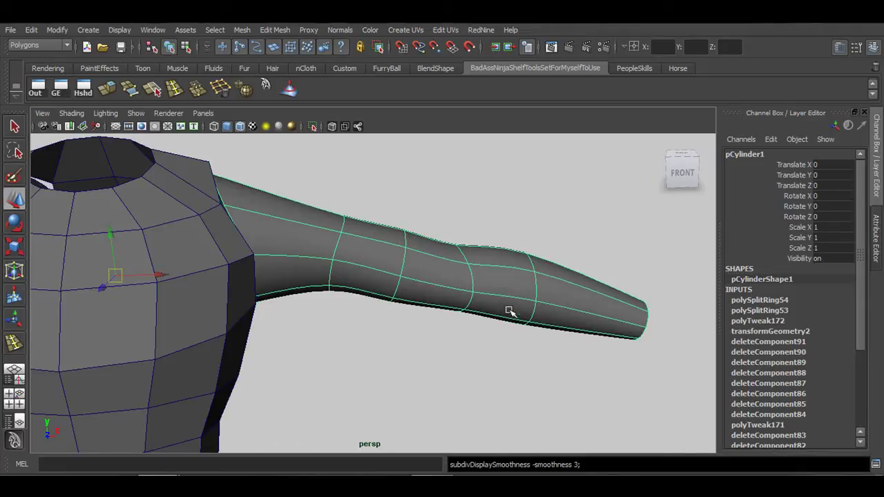
{"action": "left_click_drag", "start_coordinate": [515, 357], "coordinate": [467, 328], "text": "alt"}
{"action": "left_click", "coordinate": [464, 230]}
Examine the smoothed arm's silhouette and edge flow from several angles in the perspective view.
{"action": "right_click_drag", "start_coordinate": [465, 277], "coordinate": [412, 327], "text": "alt"}
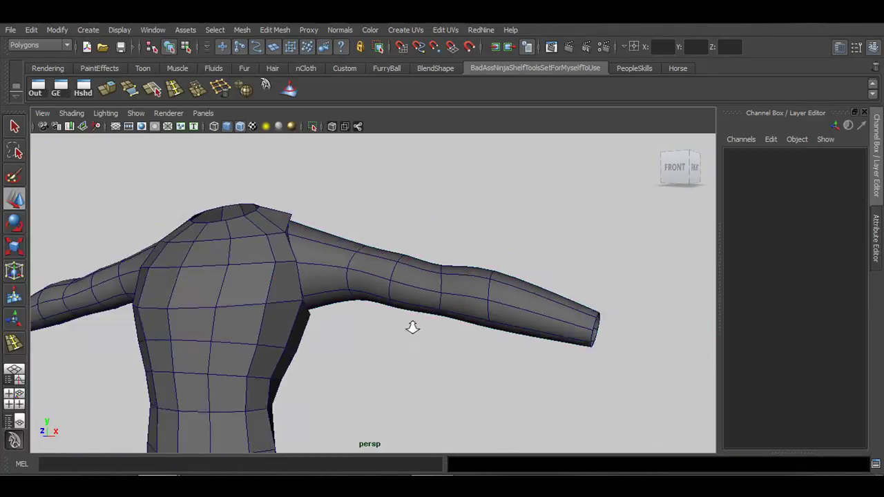
{"action": "mouse_move", "coordinate": [412, 328]}
{"action": "left_mouse_down", "text": "alt"}
{"action": "mouse_move", "coordinate": [419, 332]}
{"action": "mouse_move", "coordinate": [387, 339]}
{"action": "mouse_move", "coordinate": [419, 336]}
{"action": "mouse_move", "coordinate": [406, 336]}
{"action": "left_mouse_up", "text": "alt"}
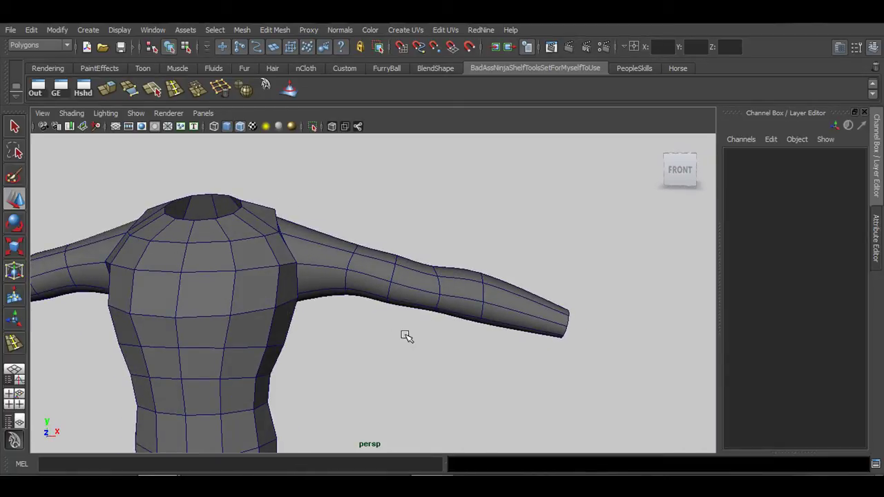
{"action": "left_click", "coordinate": [406, 292]}
{"action": "left_click_drag", "start_coordinate": [316, 336], "coordinate": [392, 343], "text": "alt"}
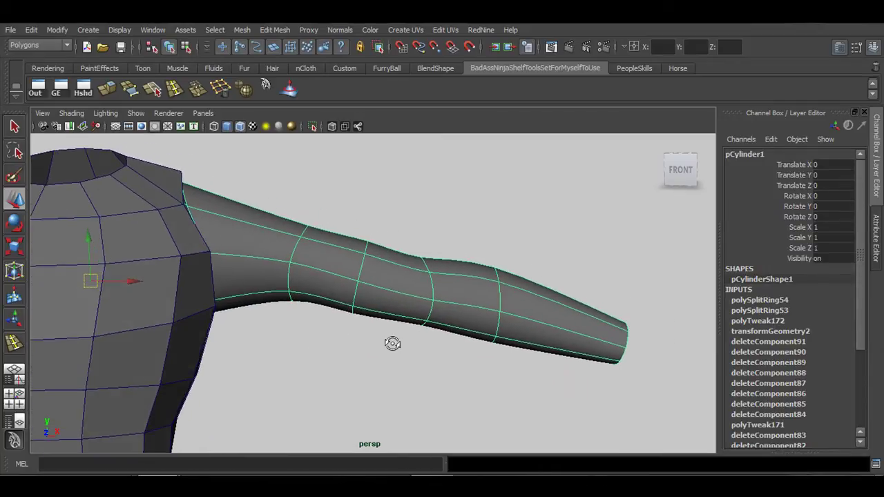
{"action": "left_click", "coordinate": [568, 47]}
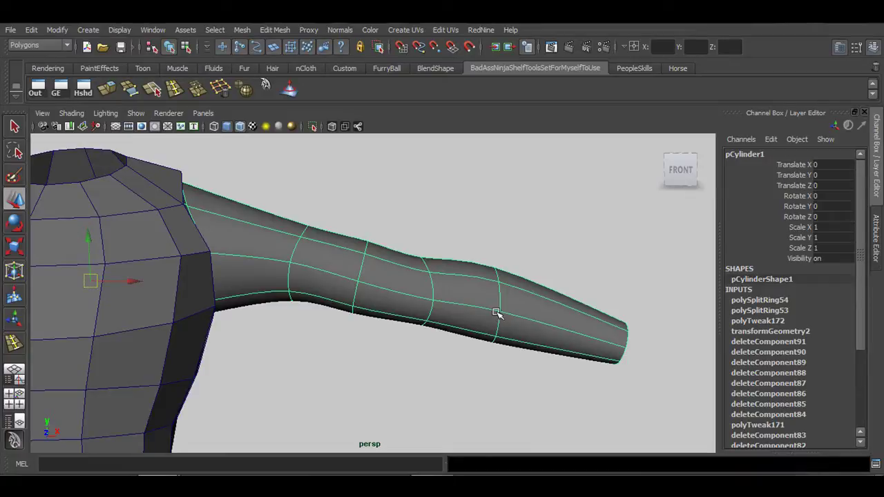
{"action": "left_click_drag", "start_coordinate": [387, 349], "coordinate": [369, 355], "text": "alt"}
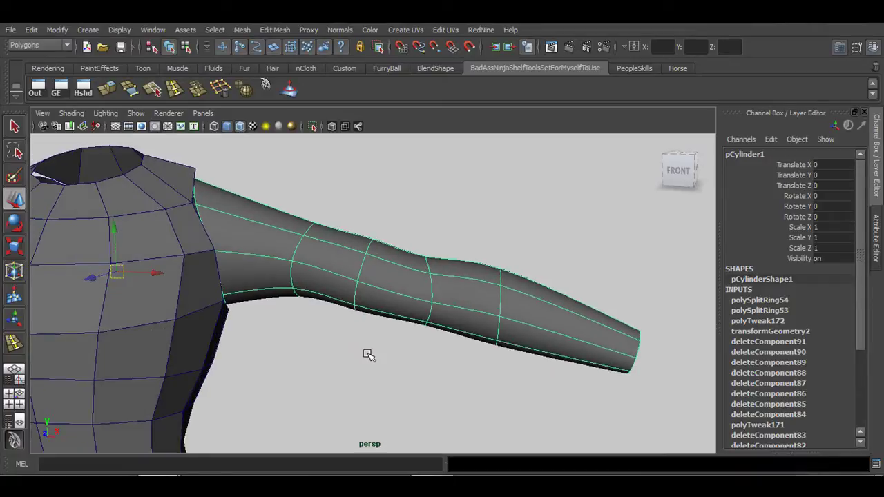
{"action": "left_click", "coordinate": [369, 355]}
{"action": "left_click_drag", "start_coordinate": [435, 363], "coordinate": [416, 372], "text": "alt"}
{"action": "right_click_drag", "start_coordinate": [416, 372], "coordinate": [529, 336], "text": "alt"}
{"action": "middle_click_drag", "start_coordinate": [431, 372], "coordinate": [357, 353], "text": "alt"}
{"action": "left_click_drag", "start_coordinate": [357, 353], "coordinate": [440, 357], "text": "alt"}
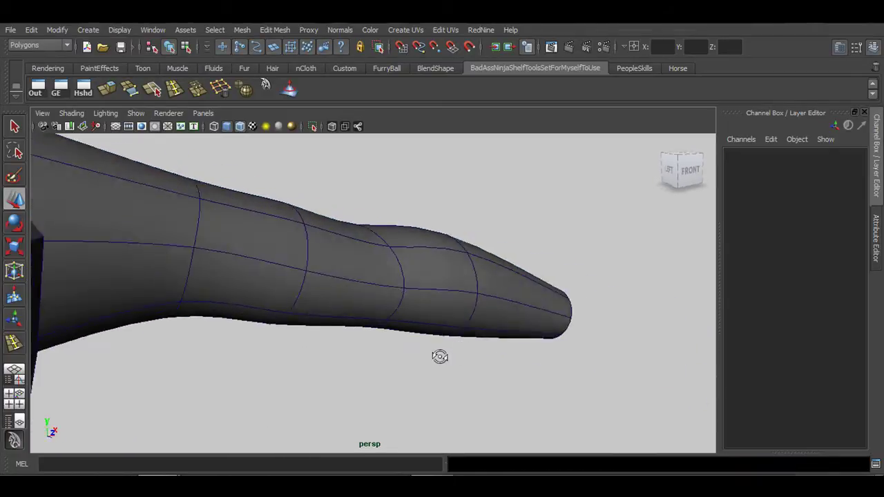
{"action": "right_click_drag", "start_coordinate": [440, 358], "coordinate": [343, 352], "text": "alt"}
{"action": "left_click_drag", "start_coordinate": [373, 349], "coordinate": [351, 351], "text": "alt"}
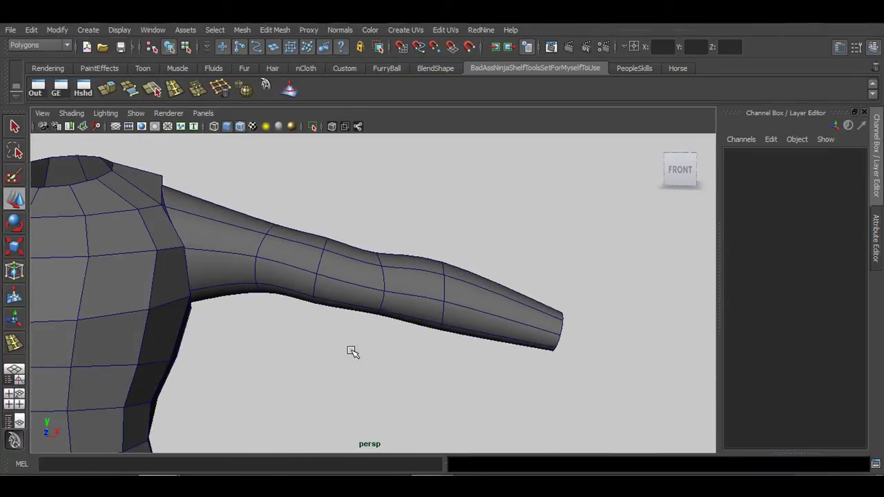
Compare the right-hand arm's smooth mesh preview with its unsmoothed cage from several angles.
{"action": "left_click", "coordinate": [377, 291]}
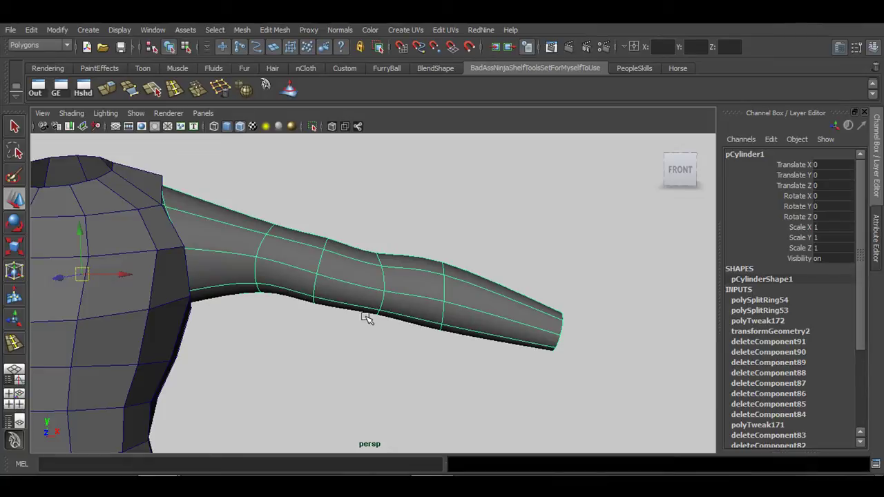
{"action": "key", "text": "2"}
{"action": "left_click_drag", "start_coordinate": [417, 325], "coordinate": [372, 239], "text": "alt"}
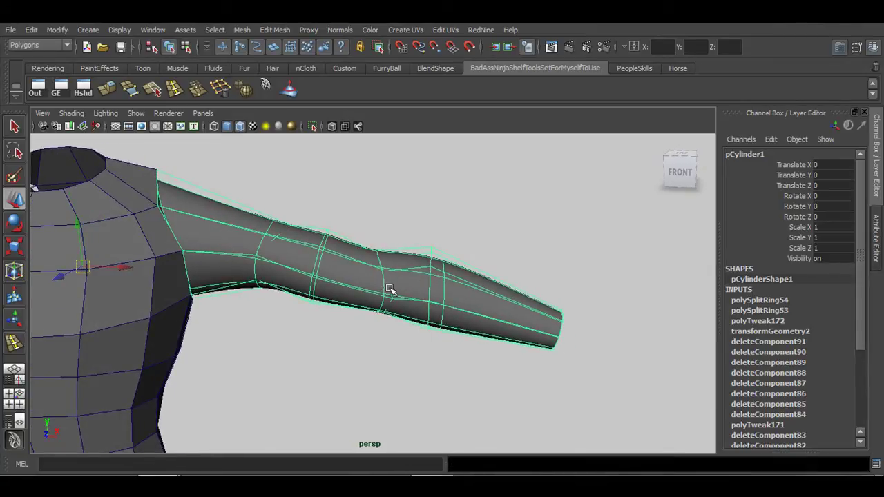
{"action": "key", "text": "1"}
{"action": "left_click_drag", "start_coordinate": [408, 321], "coordinate": [379, 327], "text": "alt"}
{"action": "key", "text": "1"}
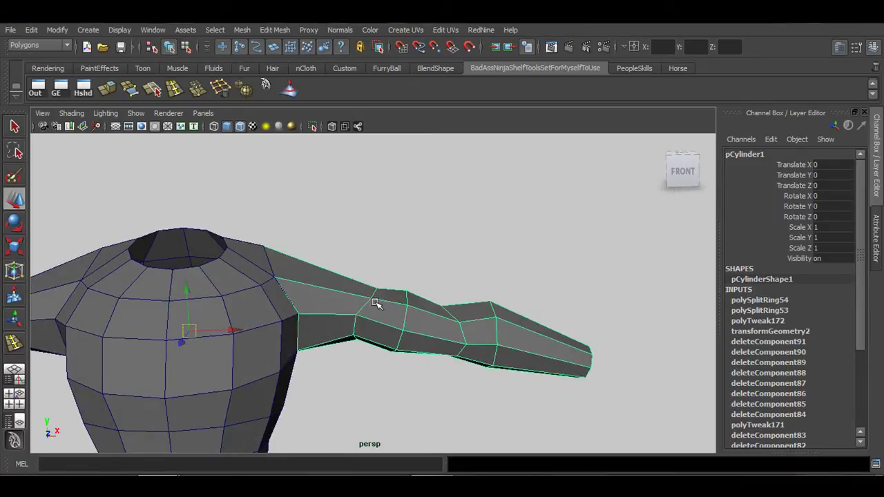
{"action": "left_click_drag", "start_coordinate": [388, 318], "coordinate": [360, 303], "text": "alt"}
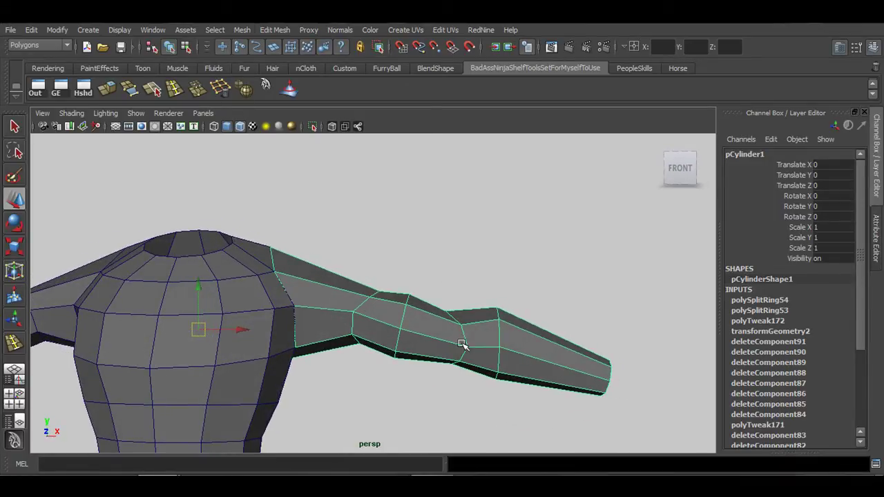
{"action": "middle_click_drag", "start_coordinate": [364, 345], "coordinate": [352, 327], "text": "alt"}
{"action": "right_click_drag", "start_coordinate": [352, 328], "coordinate": [472, 325], "text": "alt"}
{"action": "middle_click_drag", "start_coordinate": [400, 325], "coordinate": [389, 317], "text": "alt"}
{"action": "left_click_drag", "start_coordinate": [389, 318], "coordinate": [435, 317], "text": "alt"}
{"action": "key", "text": "3"}
{"action": "right_click_drag", "start_coordinate": [320, 322], "coordinate": [403, 322], "text": "alt"}
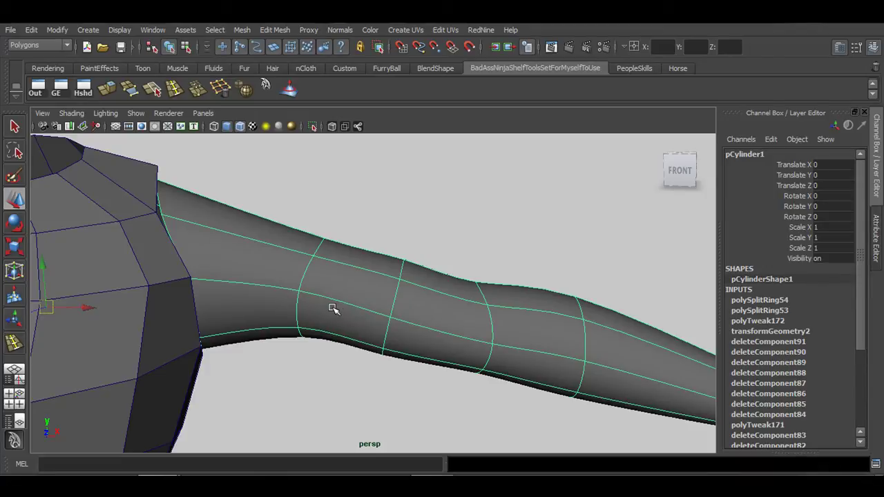
Inspect the edge ring nearest the shoulder on the unsmoothed arm, return to object mode, and recheck the smooth preview.
{"action": "key", "text": "1"}
{"action": "right_click_drag", "start_coordinate": [423, 320], "coordinate": [315, 288], "text": "alt"}
{"action": "right_click_drag", "start_coordinate": [346, 245], "coordinate": [317, 271]}
{"action": "left_click", "coordinate": [317, 270]}
{"action": "left_click_drag", "start_coordinate": [317, 270], "coordinate": [338, 253], "text": "alt"}
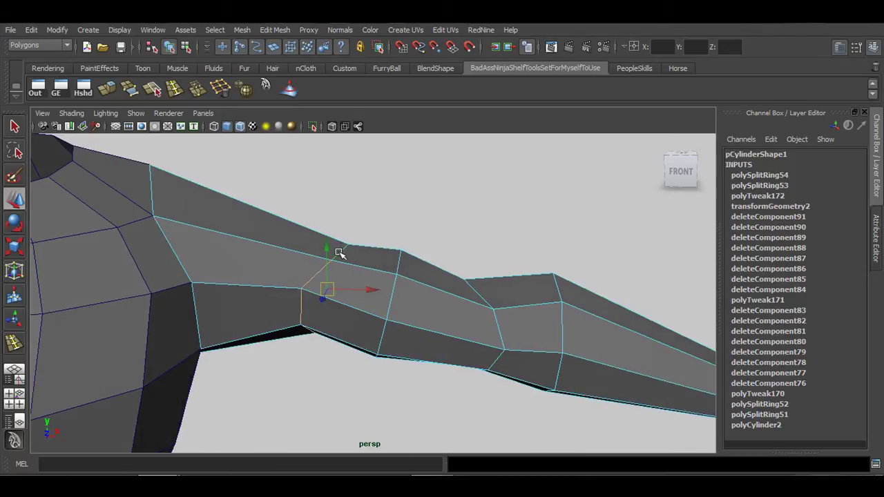
{"action": "left_click_drag", "start_coordinate": [308, 348], "coordinate": [317, 407], "text": "alt"}
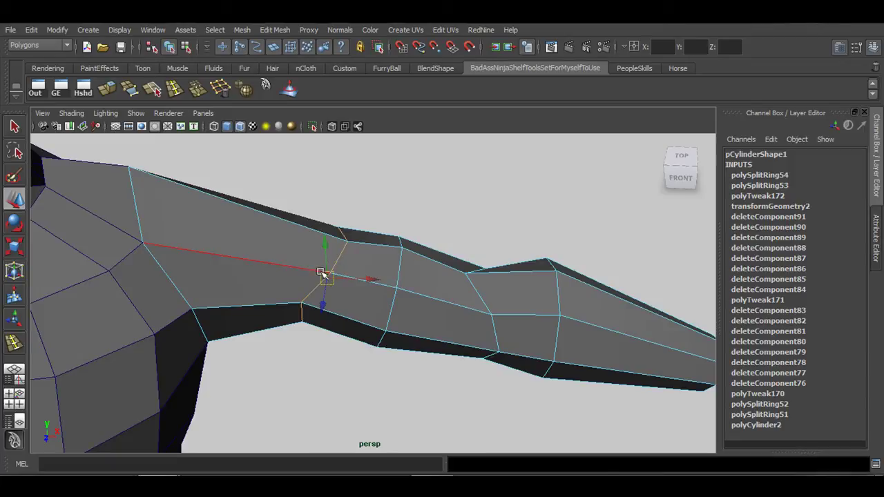
{"action": "key", "text": "q"}
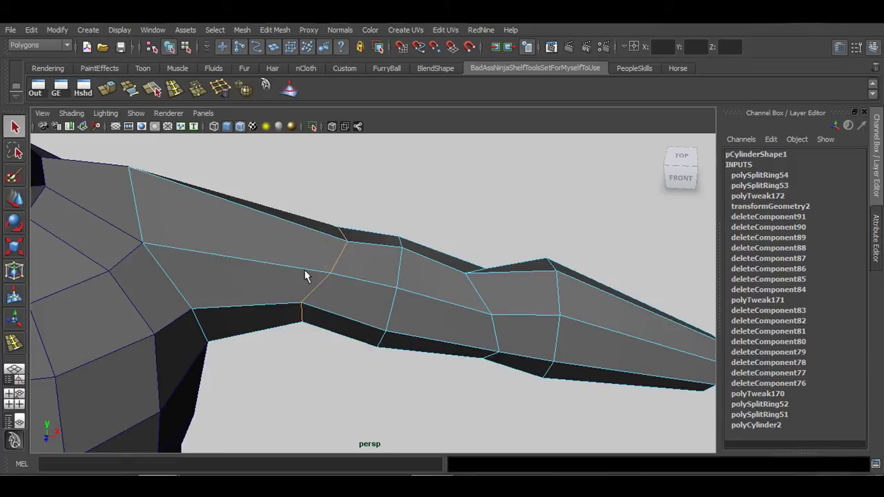
{"action": "right_click_drag", "start_coordinate": [308, 245], "coordinate": [363, 230]}
{"action": "left_click", "coordinate": [332, 273]}
{"action": "left_click_drag", "start_coordinate": [332, 273], "coordinate": [365, 322], "text": "alt"}
{"action": "key", "text": "3"}
{"action": "key", "text": "1"}
Insert an edge loop very close to the first upper-arm ring, on its shoulder side.
{"action": "left_click", "coordinate": [174, 89]}
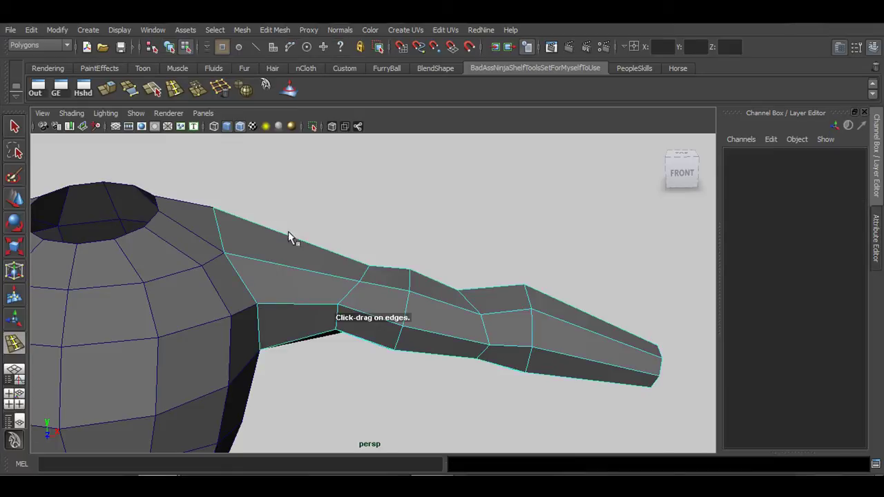
{"action": "left_click_drag", "start_coordinate": [321, 277], "coordinate": [352, 286]}
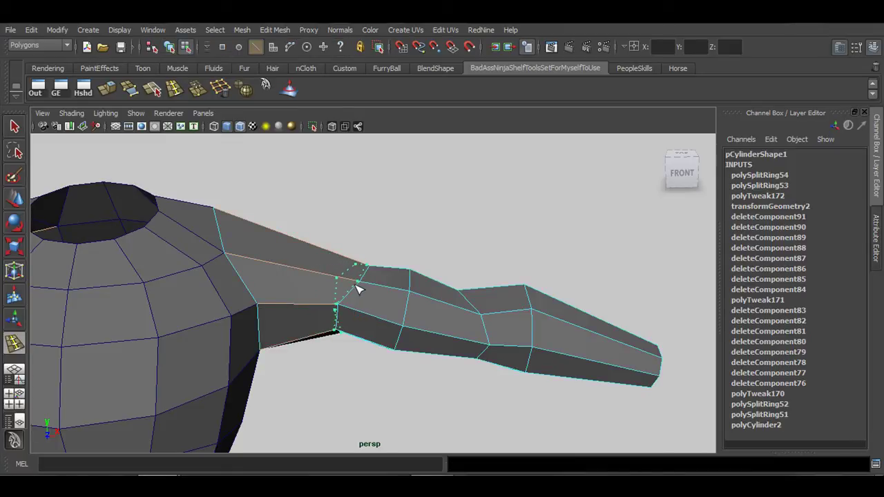
{"action": "left_click_drag", "start_coordinate": [359, 291], "coordinate": [355, 289]}
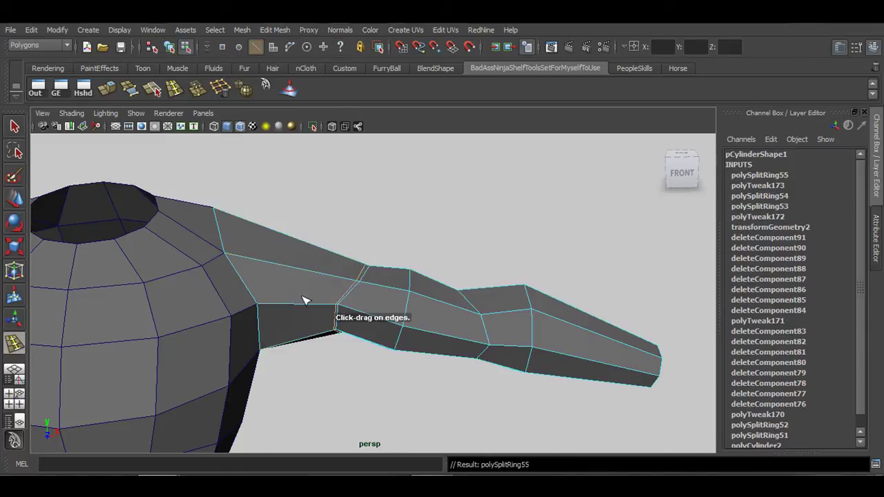
Examine the spacing between the two close upper-arm edge loops from several angles.
{"action": "right_click_drag", "start_coordinate": [304, 299], "coordinate": [450, 310], "text": "alt"}
{"action": "left_click_drag", "start_coordinate": [379, 330], "coordinate": [390, 310], "text": "alt"}
{"action": "key", "text": "r"}
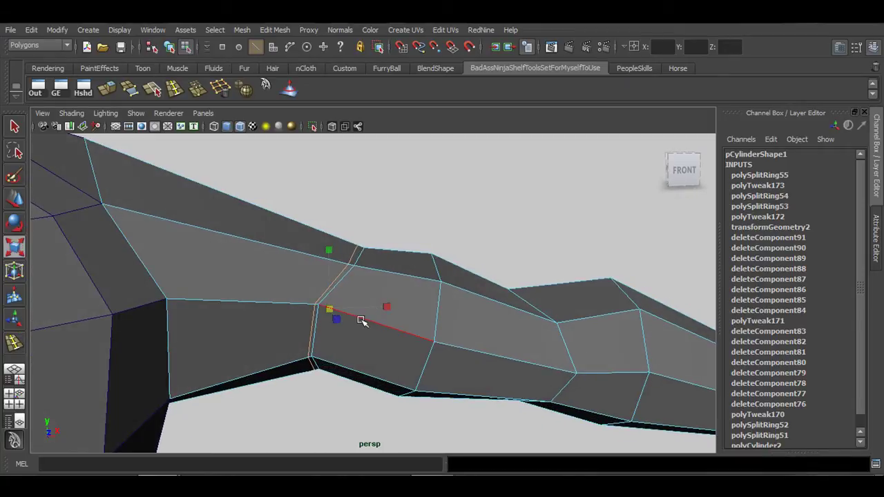
{"action": "mouse_move", "coordinate": [336, 322]}
{"action": "left_mouse_down", "text": "alt"}
{"action": "mouse_move", "coordinate": [357, 326]}
{"action": "mouse_move", "coordinate": [326, 311]}
{"action": "mouse_move", "coordinate": [373, 327]}
{"action": "mouse_move", "coordinate": [342, 320]}
{"action": "left_mouse_up", "text": "alt"}
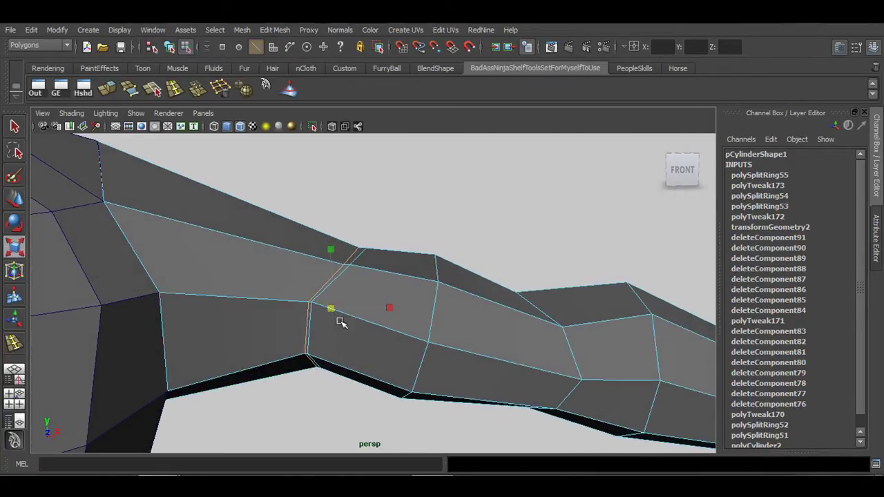
{"action": "right_click_drag", "start_coordinate": [339, 320], "coordinate": [359, 329], "text": "alt"}
{"action": "left_click_drag", "start_coordinate": [361, 330], "coordinate": [310, 296], "text": "alt"}
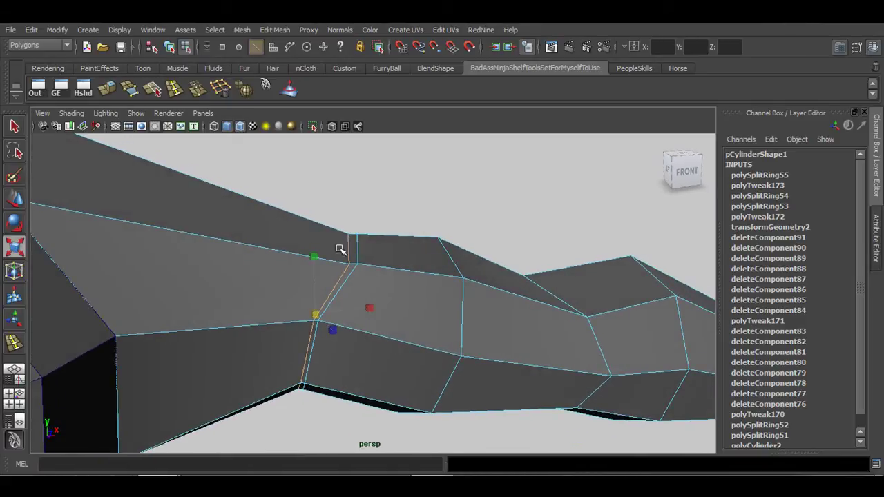
{"action": "key", "text": "q"}
{"action": "right_click_drag", "start_coordinate": [425, 299], "coordinate": [317, 292], "text": "alt"}
{"action": "left_click_drag", "start_coordinate": [424, 321], "coordinate": [365, 314], "text": "alt"}
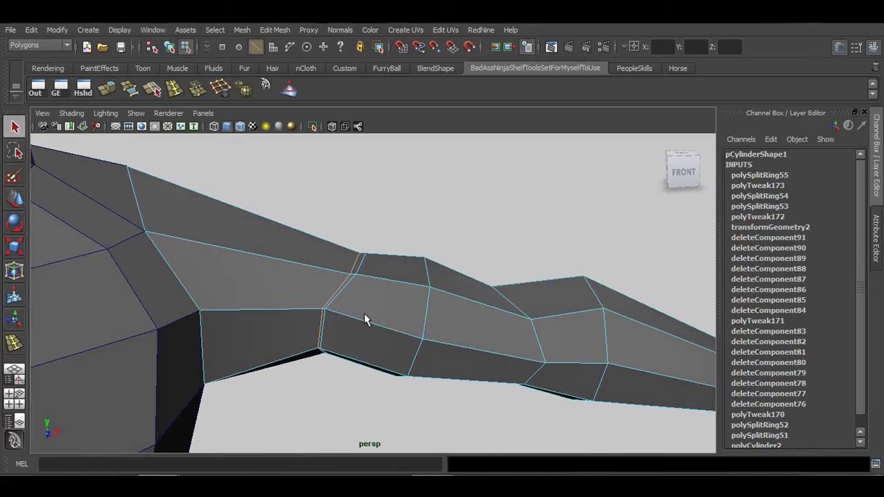
{"action": "key", "text": "r"}
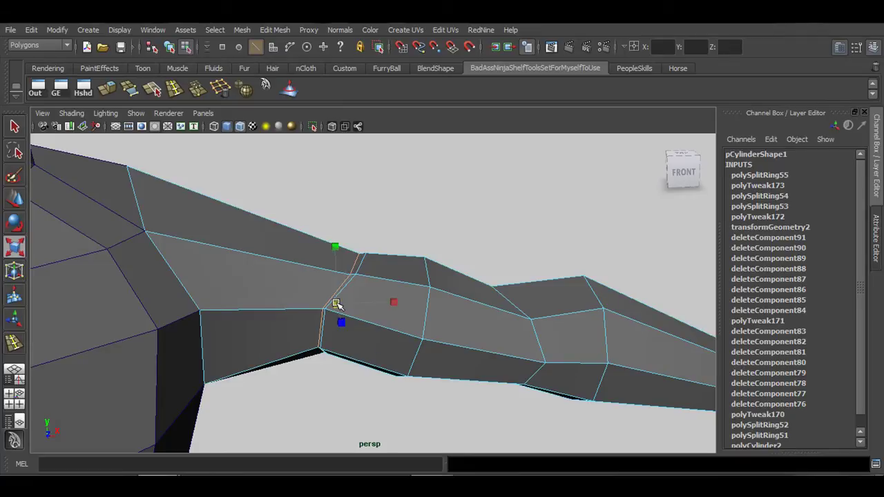
Return the arm to object mode, turn on its smooth mesh preview, and deselect it.
{"action": "key", "text": "w"}
{"action": "key", "text": "q"}
{"action": "right_click_drag", "start_coordinate": [355, 246], "coordinate": [413, 232]}
{"action": "left_click", "coordinate": [366, 287]}
{"action": "key", "text": "3"}
{"action": "left_click", "coordinate": [407, 250]}
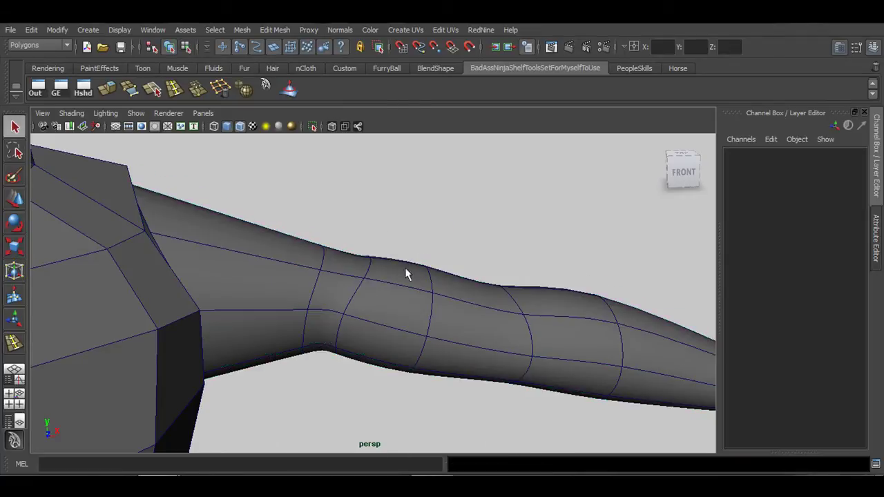
Turn off the wireframe-on-shaded display and examine the crease on the smoothed upper arm from several angles.
{"action": "scroll", "coordinate": [317, 297], "scroll_direction": "down", "scroll_amount": 4}
{"action": "left_click_drag", "start_coordinate": [318, 297], "coordinate": [354, 325], "text": "alt"}
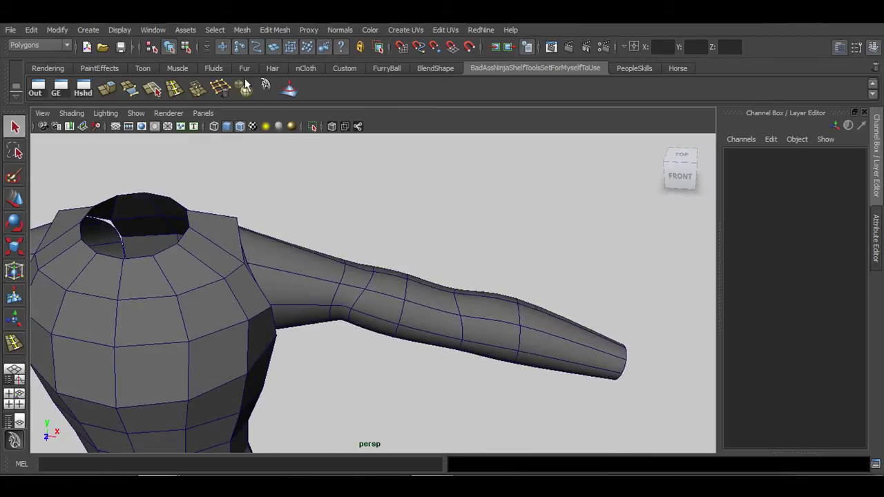
{"action": "left_click", "coordinate": [240, 126]}
{"action": "mouse_move", "coordinate": [332, 267]}
{"action": "left_mouse_down", "text": "alt"}
{"action": "mouse_move", "coordinate": [343, 207]}
{"action": "mouse_move", "coordinate": [339, 166]}
{"action": "mouse_move", "coordinate": [318, 205]}
{"action": "mouse_move", "coordinate": [304, 195]}
{"action": "left_mouse_up", "text": "alt"}
{"action": "scroll", "coordinate": [290, 302], "scroll_direction": "up", "scroll_amount": 4}
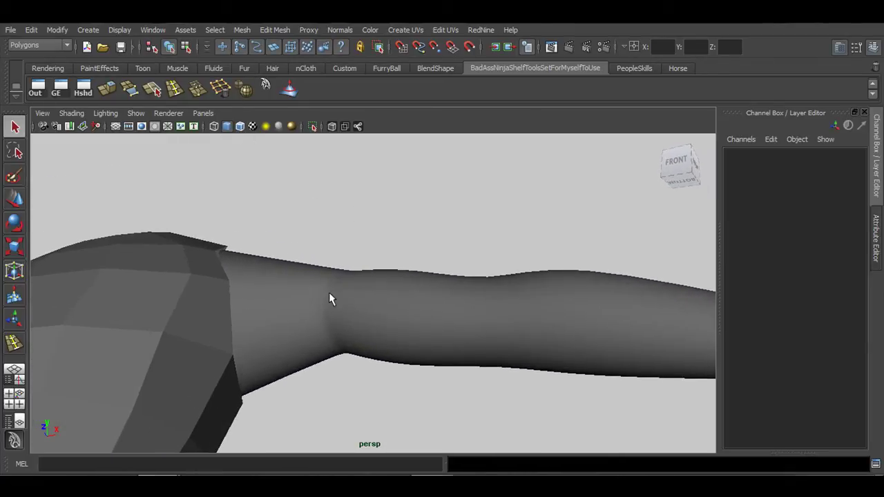
{"action": "left_click", "coordinate": [327, 311]}
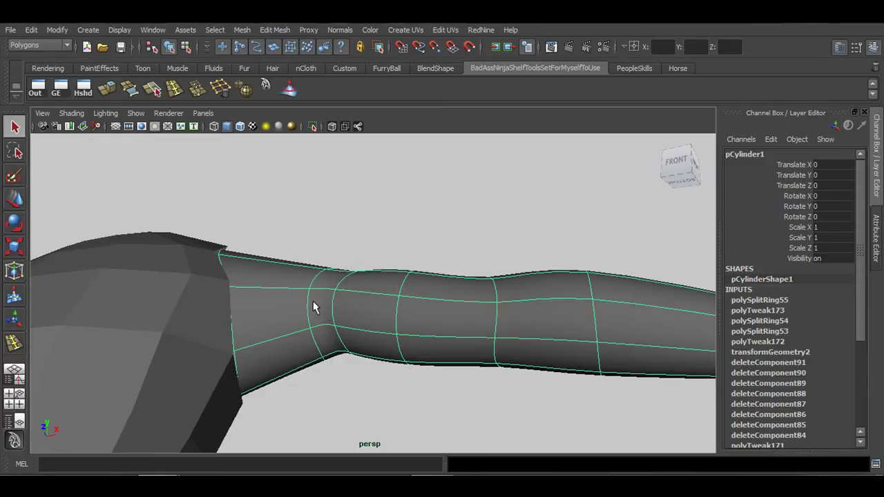
{"action": "left_click_drag", "start_coordinate": [313, 302], "coordinate": [341, 324], "text": "alt"}
{"action": "left_click", "coordinate": [377, 258]}
{"action": "left_click_drag", "start_coordinate": [392, 308], "coordinate": [418, 350], "text": "alt"}
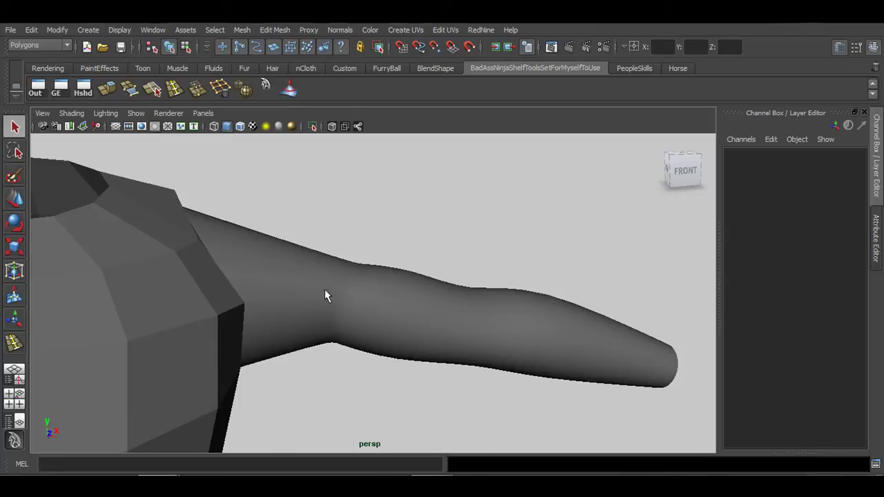
Show the unsmoothed arm and scale up the shoulder-side loop of the close pair to form a slightly raised edge.
{"action": "left_click", "coordinate": [341, 310]}
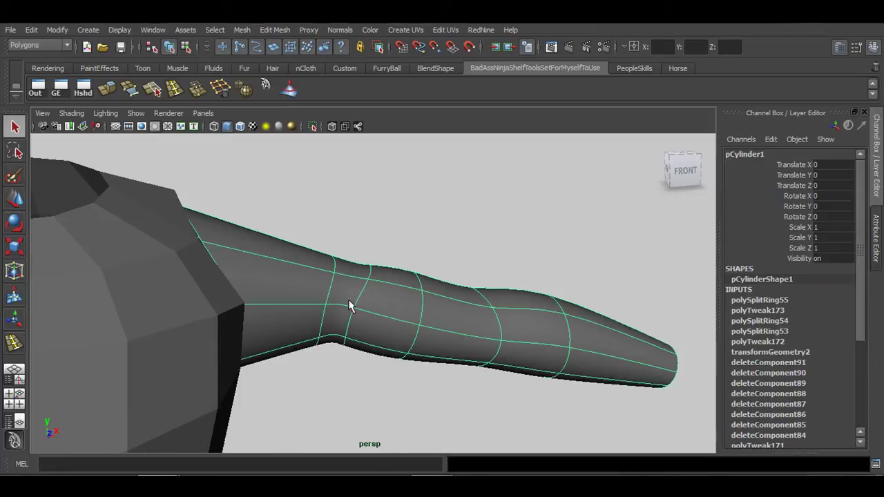
{"action": "key", "text": "1"}
{"action": "left_click_drag", "start_coordinate": [230, 306], "coordinate": [339, 291], "text": "alt"}
{"action": "right_click", "coordinate": [337, 247]}
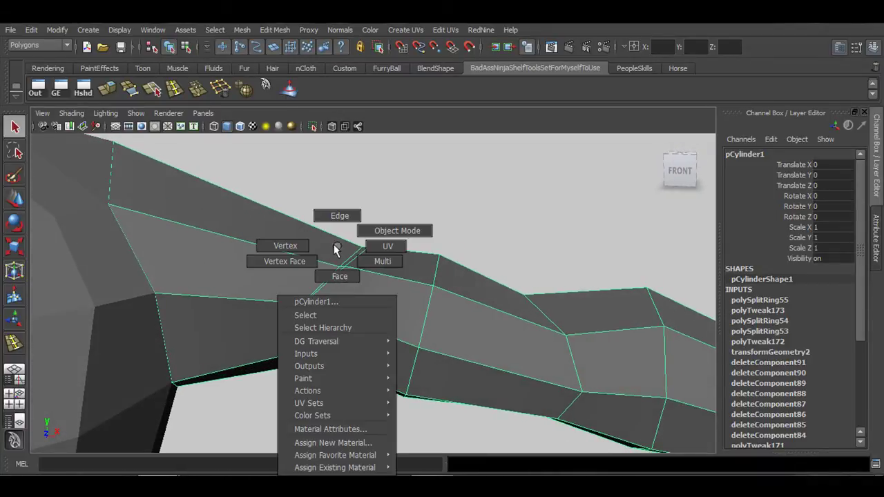
{"action": "left_click", "coordinate": [339, 216]}
{"action": "left_click", "coordinate": [355, 257]}
{"action": "key", "text": "w"}
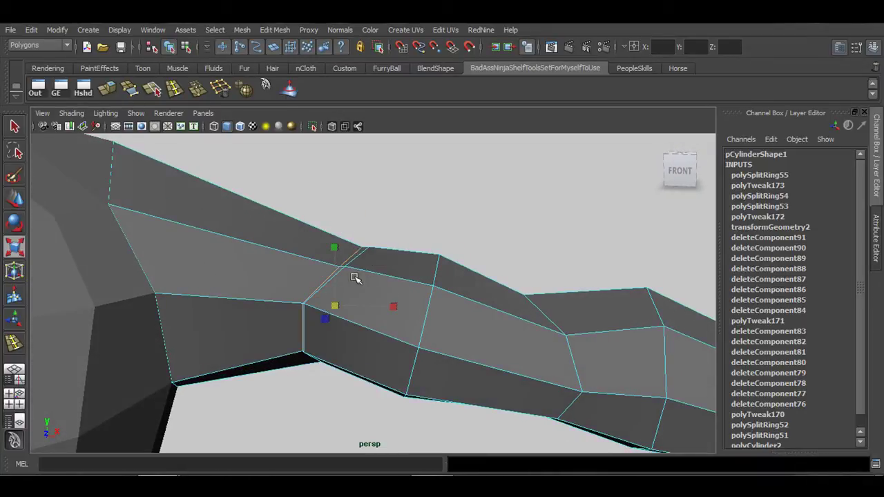
{"action": "left_click_drag", "start_coordinate": [334, 306], "coordinate": [389, 253]}
{"action": "key", "text": "w"}
Check the raised upper-arm edge in the smooth mesh preview from object mode, and return to the unsmoothed cage.
{"action": "right_click_drag", "start_coordinate": [389, 253], "coordinate": [322, 288]}
{"action": "left_click", "coordinate": [422, 277]}
{"action": "key", "text": "3"}
{"action": "left_click", "coordinate": [445, 244]}
{"action": "left_click_drag", "start_coordinate": [322, 288], "coordinate": [361, 278], "text": "alt"}
{"action": "left_click", "coordinate": [352, 310]}
{"action": "key", "text": "1"}
Insert an extra edge loop between the two close upper-arm loops to sharpen the raised edge.
{"action": "right_click_drag", "start_coordinate": [361, 278], "coordinate": [421, 322], "text": "alt"}
{"action": "left_click_drag", "start_coordinate": [422, 321], "coordinate": [333, 316], "text": "alt"}
{"action": "left_click", "coordinate": [176, 89]}
{"action": "left_click_drag", "start_coordinate": [231, 183], "coordinate": [403, 247], "text": "alt"}
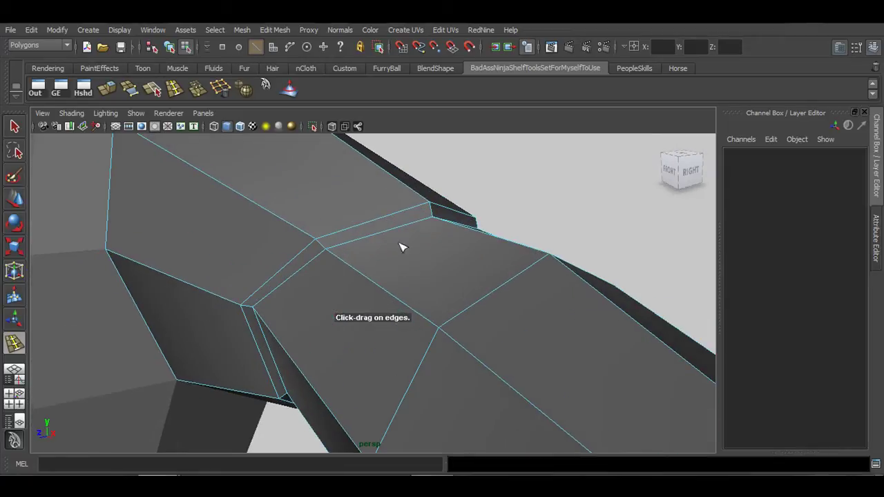
{"action": "left_click", "coordinate": [435, 216]}
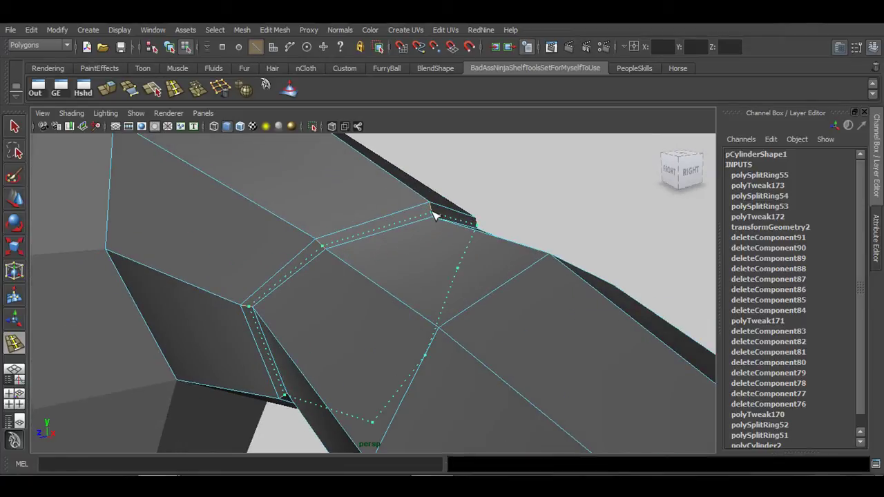
Preview the arm smoothed in object mode and examine the sharpened upper-arm edge from several angles.
{"action": "left_click_drag", "start_coordinate": [428, 217], "coordinate": [407, 278], "text": "alt"}
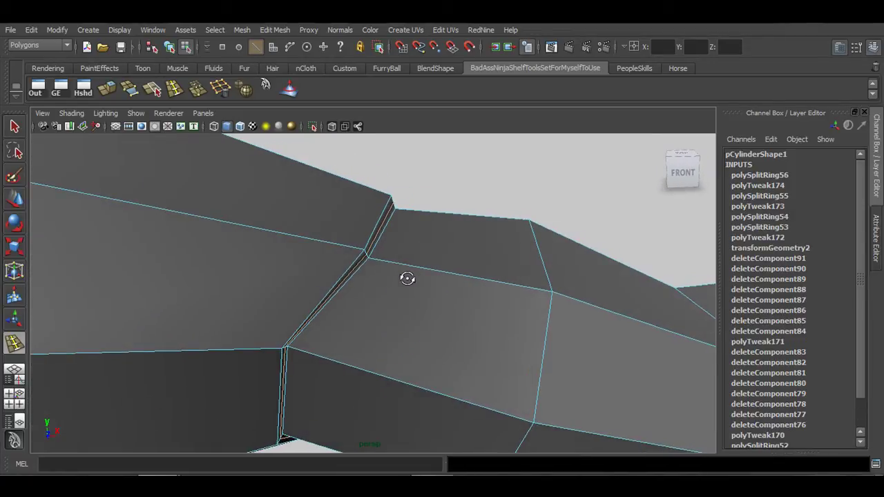
{"action": "key", "text": "q"}
{"action": "right_click_drag", "start_coordinate": [391, 244], "coordinate": [438, 234]}
{"action": "left_click", "coordinate": [426, 238]}
{"action": "key", "text": "3"}
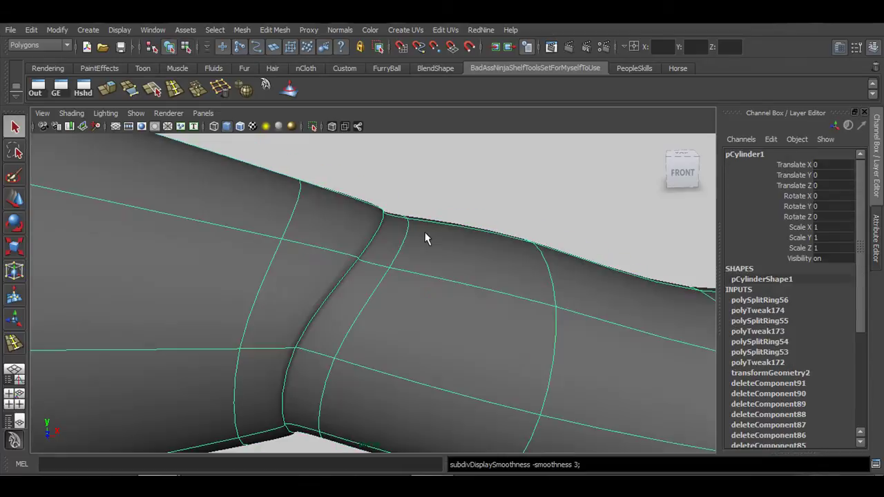
{"action": "left_click", "coordinate": [462, 196]}
{"action": "right_click_drag", "start_coordinate": [479, 316], "coordinate": [217, 267], "text": "alt"}
{"action": "left_click_drag", "start_coordinate": [217, 266], "coordinate": [184, 335], "text": "alt"}
{"action": "right_click_drag", "start_coordinate": [184, 336], "coordinate": [361, 271], "text": "alt"}
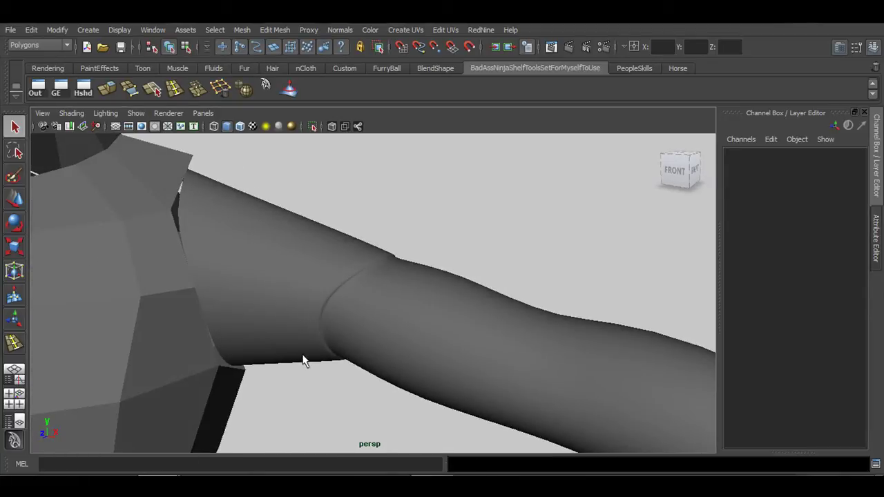
{"action": "left_click_drag", "start_coordinate": [304, 361], "coordinate": [314, 341], "text": "alt"}
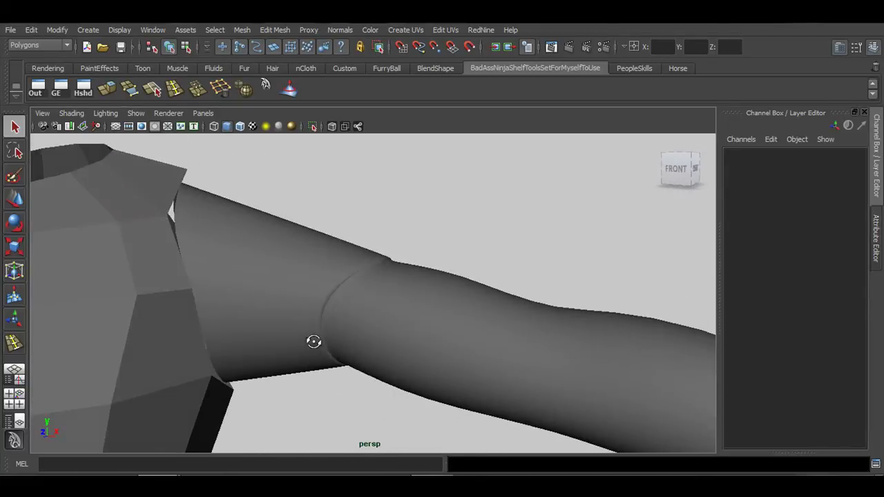
Undo the extra edge loop inserted between the two close upper-arm loops.
{"action": "left_click", "coordinate": [327, 321]}
{"action": "key", "text": "1"}
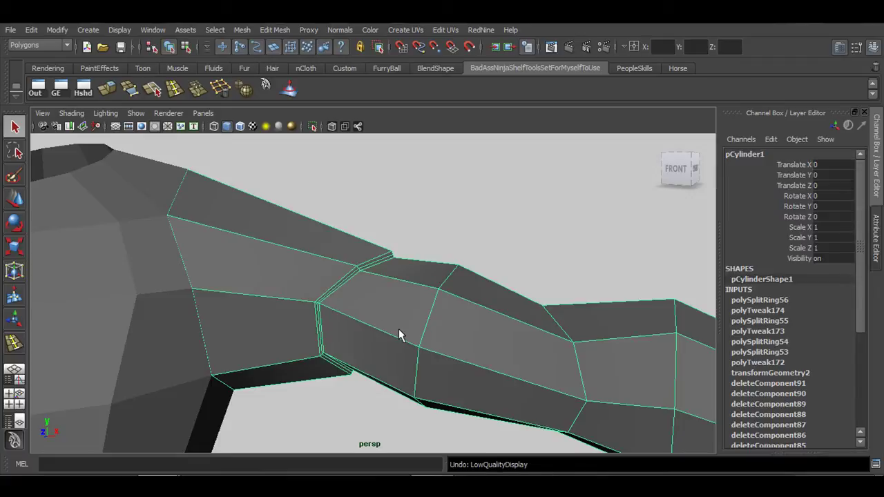
{"action": "key", "text": "z"}
{"action": "key", "text": "z"}
{"action": "key", "text": "z"}
{"action": "key", "text": "z"}
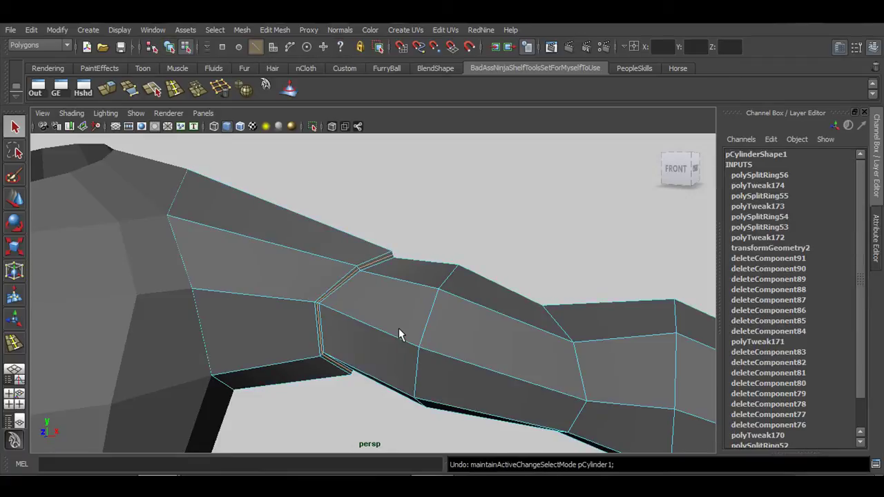
{"action": "key", "text": "ctrl+z"}
Insert an edge loop right beside the elbow ring, on its forearm side.
{"action": "mouse_move", "coordinate": [399, 329]}
{"action": "right_mouse_down", "text": "alt"}
{"action": "mouse_move", "coordinate": [391, 320]}
{"action": "mouse_move", "coordinate": [402, 321]}
{"action": "right_mouse_up", "text": "alt"}
{"action": "left_click_drag", "start_coordinate": [401, 322], "coordinate": [422, 329], "text": "alt"}
{"action": "right_click_drag", "start_coordinate": [421, 328], "coordinate": [374, 321], "text": "alt"}
{"action": "middle_click_drag", "start_coordinate": [523, 339], "coordinate": [396, 329], "text": "alt"}
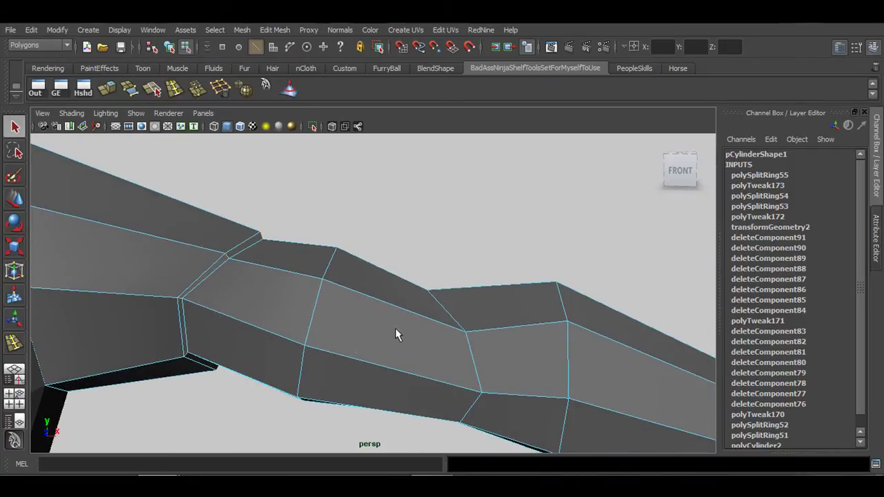
{"action": "left_click_drag", "start_coordinate": [395, 335], "coordinate": [366, 303], "text": "alt"}
{"action": "left_click", "coordinate": [165, 92]}
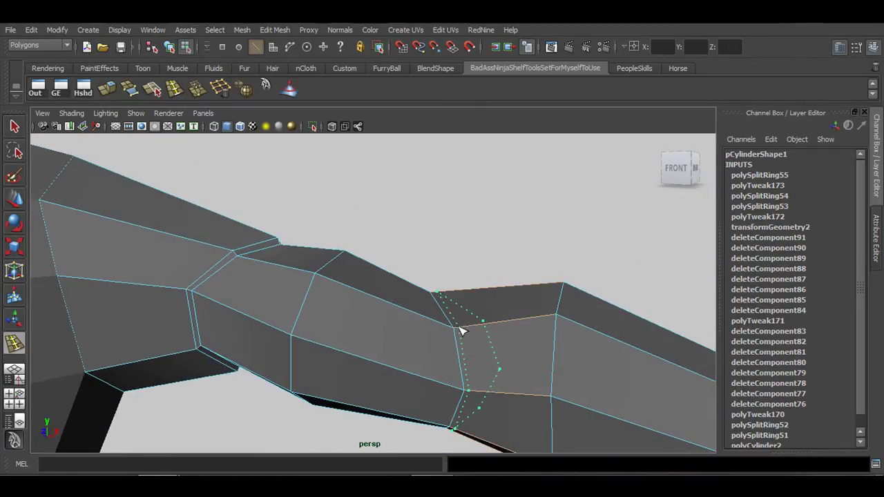
{"action": "left_click_drag", "start_coordinate": [456, 330], "coordinate": [234, 336]}
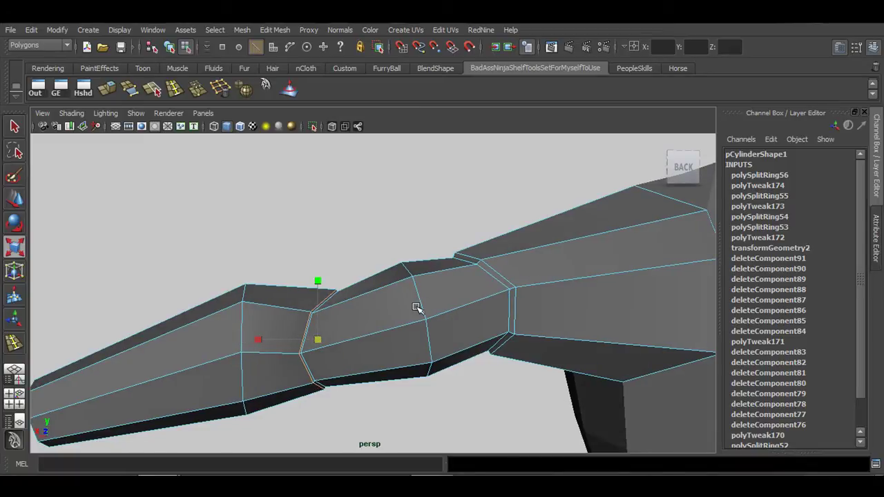
Move the paired vertices at the back of the upper-arm ring along the arm toward the elbow and adjust their depth.
{"action": "right_click_drag", "start_coordinate": [452, 295], "coordinate": [352, 294], "text": "alt"}
{"action": "middle_click_drag", "start_coordinate": [407, 313], "coordinate": [375, 295], "text": "alt"}
{"action": "mouse_move", "coordinate": [376, 295]}
{"action": "left_mouse_down", "text": "alt"}
{"action": "mouse_move", "coordinate": [387, 309]}
{"action": "mouse_move", "coordinate": [373, 304]}
{"action": "left_mouse_up", "text": "alt"}
{"action": "left_click_drag", "start_coordinate": [405, 270], "coordinate": [384, 305], "text": "alt"}
{"action": "right_click_drag", "start_coordinate": [355, 308], "coordinate": [451, 293], "text": "alt"}
{"action": "key", "text": "q"}
{"action": "right_click_drag", "start_coordinate": [453, 246], "coordinate": [399, 247]}
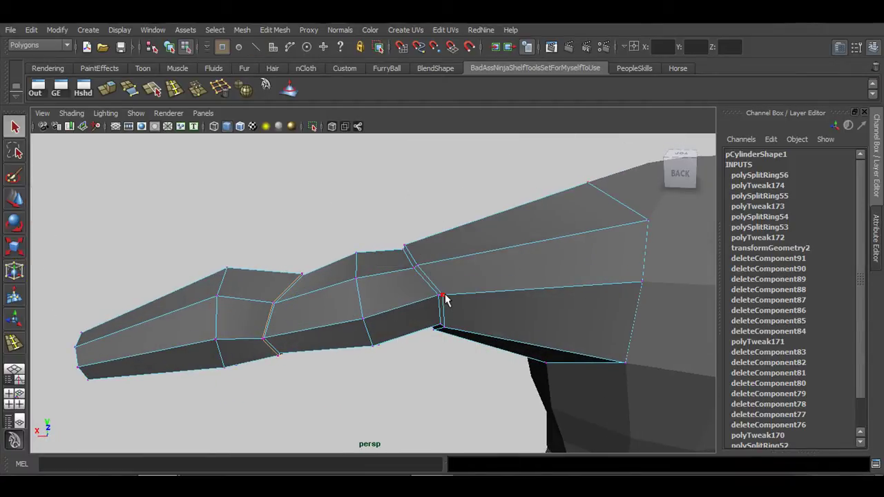
{"action": "left_click", "coordinate": [444, 299]}
{"action": "key", "text": "w"}
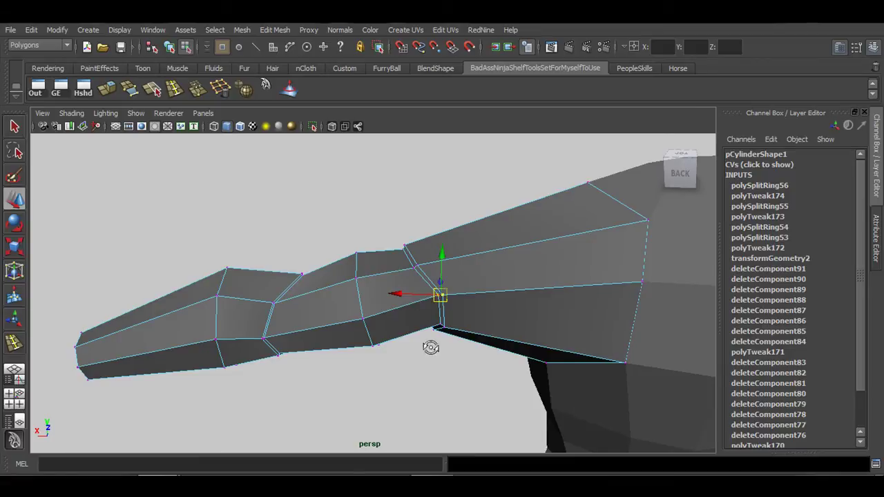
{"action": "left_click_drag", "start_coordinate": [431, 347], "coordinate": [385, 303], "text": "alt"}
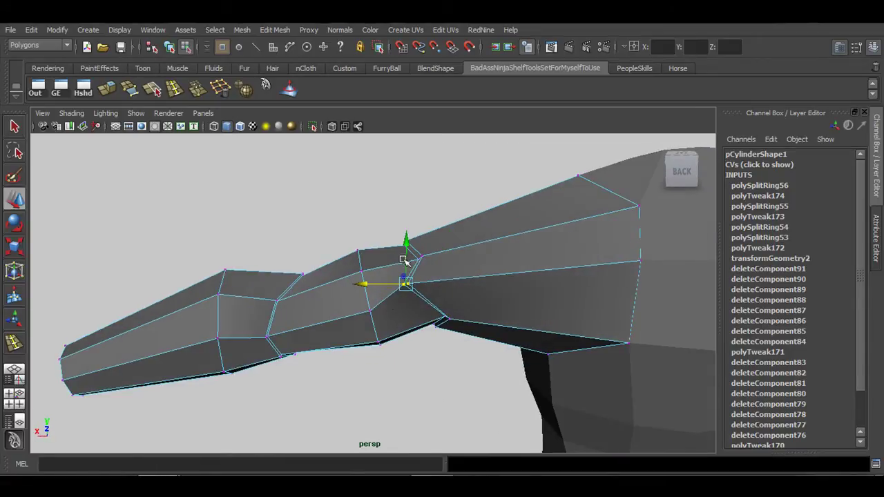
{"action": "left_click_drag", "start_coordinate": [406, 253], "coordinate": [408, 273]}
{"action": "left_click_drag", "start_coordinate": [388, 325], "coordinate": [469, 395], "text": "alt"}
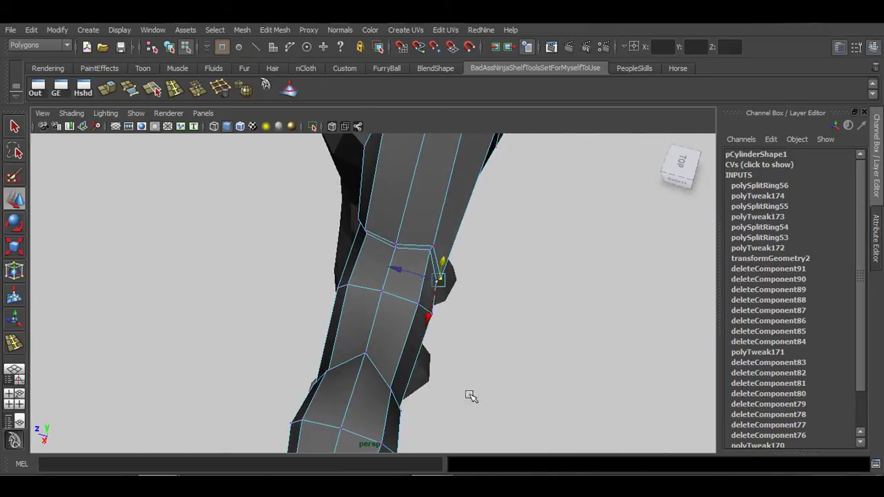
{"action": "left_click_drag", "start_coordinate": [417, 273], "coordinate": [421, 278]}
Move the adjacent upper vertices of the upper-arm ring toward the elbow, in line with the back pair.
{"action": "key", "text": "q"}
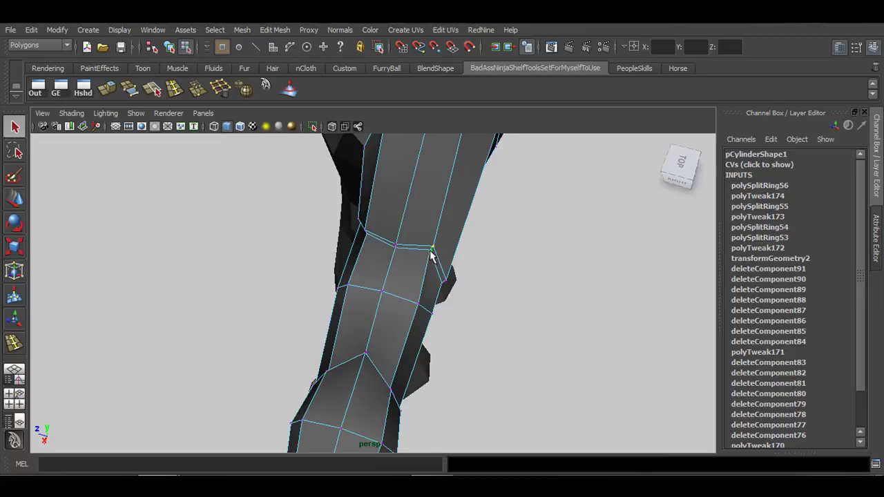
{"action": "key", "text": "w"}
{"action": "left_click_drag", "start_coordinate": [427, 268], "coordinate": [427, 283]}
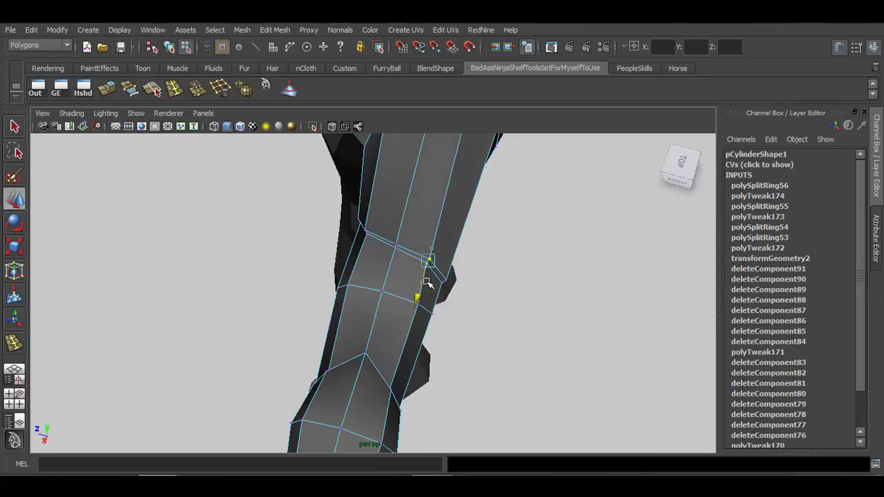
{"action": "left_click_drag", "start_coordinate": [500, 340], "coordinate": [362, 261], "text": "alt"}
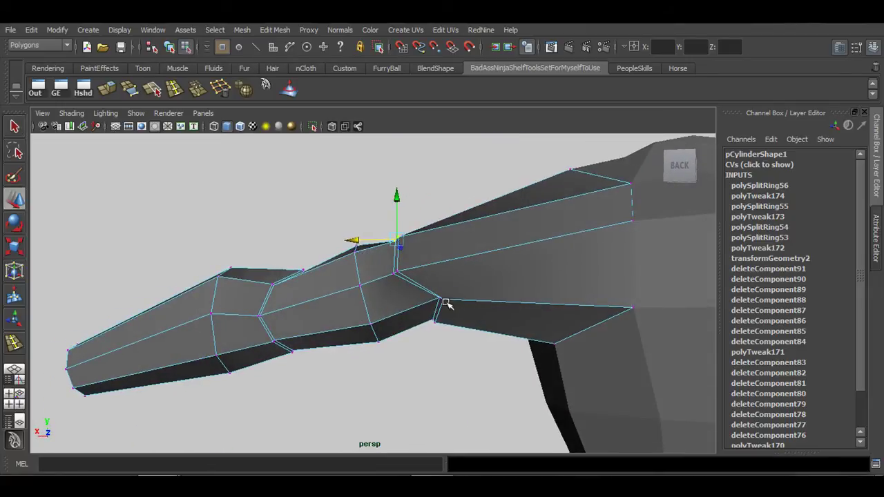
Reposition the lower back vertices of the upper-arm ring toward the elbow and adjust their depth to slant the ring.
{"action": "left_click_drag", "start_coordinate": [415, 347], "coordinate": [434, 293], "text": "alt"}
{"action": "key", "text": "q"}
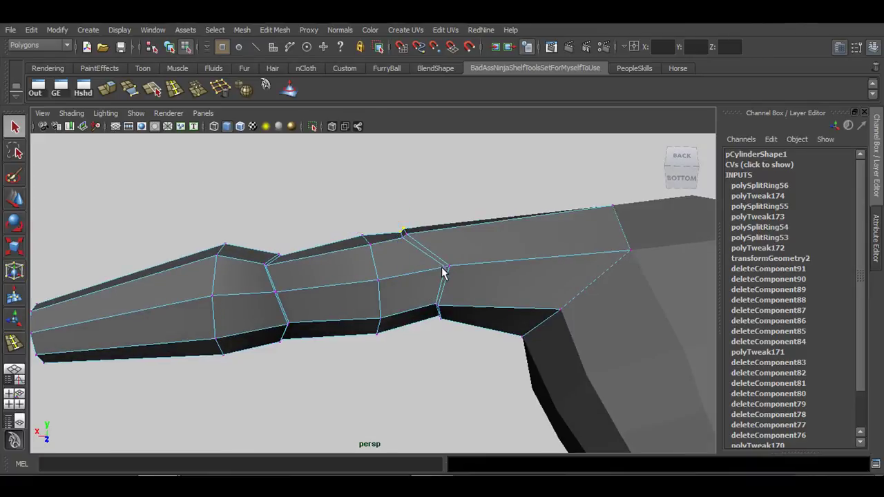
{"action": "key", "text": "w"}
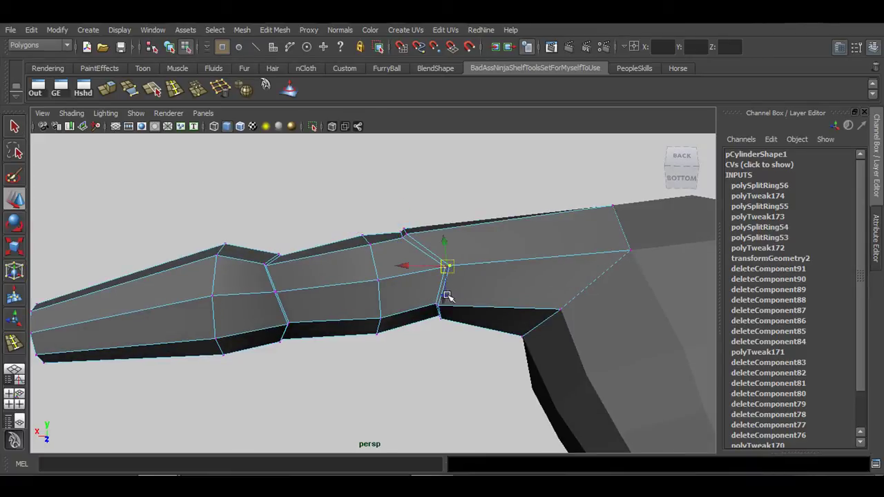
{"action": "left_click_drag", "start_coordinate": [450, 276], "coordinate": [409, 316], "text": "alt"}
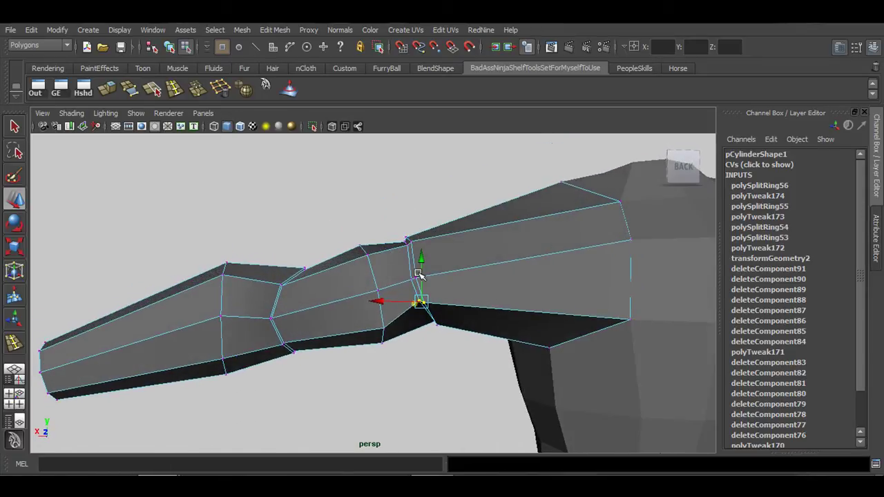
{"action": "left_click_drag", "start_coordinate": [422, 278], "coordinate": [527, 273]}
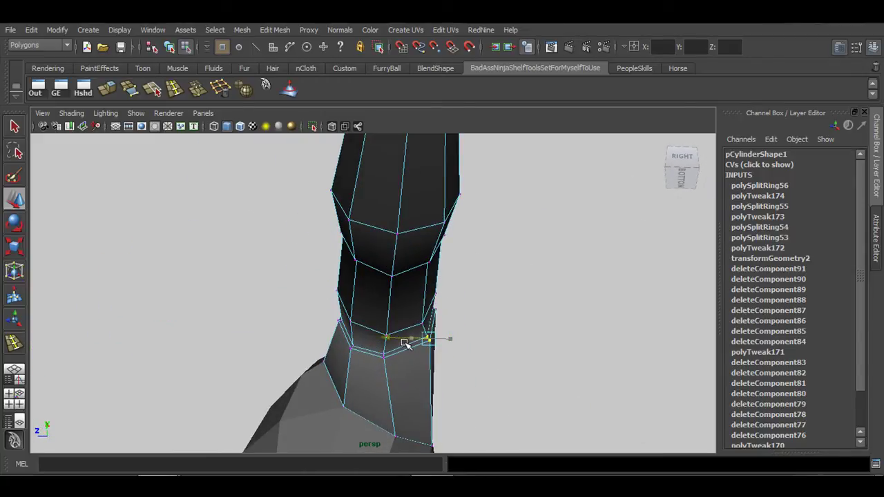
{"action": "left_click_drag", "start_coordinate": [413, 347], "coordinate": [323, 386], "text": "alt"}
{"action": "left_click_drag", "start_coordinate": [382, 325], "coordinate": [259, 369]}
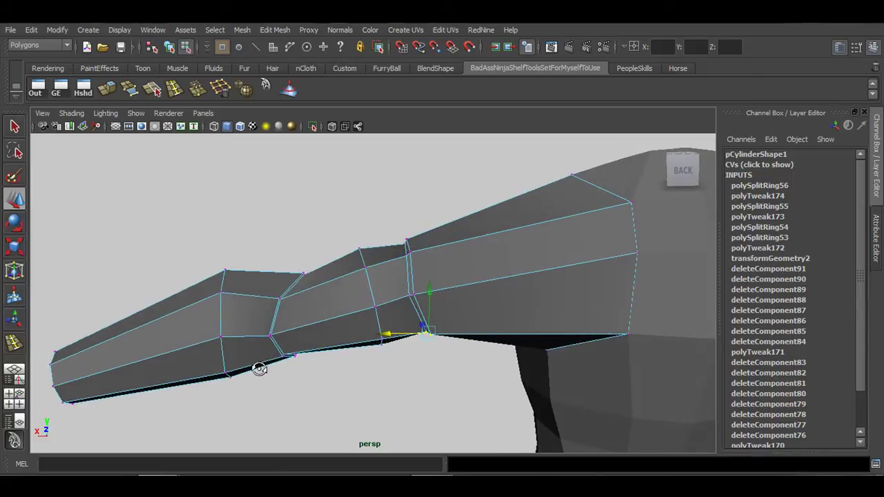
{"action": "mouse_move", "coordinate": [360, 313]}
{"action": "left_mouse_down"}
{"action": "mouse_move", "coordinate": [338, 313]}
{"action": "mouse_move", "coordinate": [331, 331]}
{"action": "mouse_move", "coordinate": [385, 370]}
{"action": "mouse_move", "coordinate": [448, 372]}
{"action": "mouse_move", "coordinate": [373, 315]}
{"action": "left_mouse_up"}
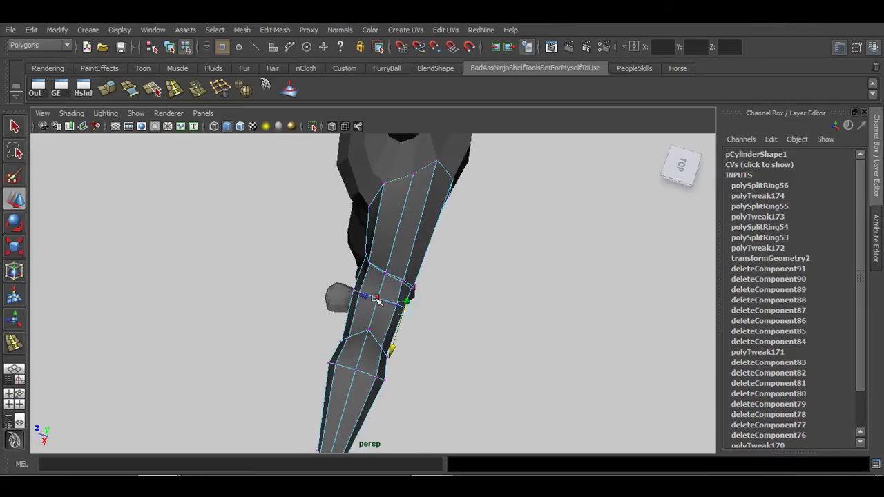
{"action": "left_click_drag", "start_coordinate": [358, 347], "coordinate": [343, 306], "text": "alt"}
Insert a new edge loop around the upper arm, midway between the shoulder opening and the upper-arm ring.
{"action": "key", "text": "q"}
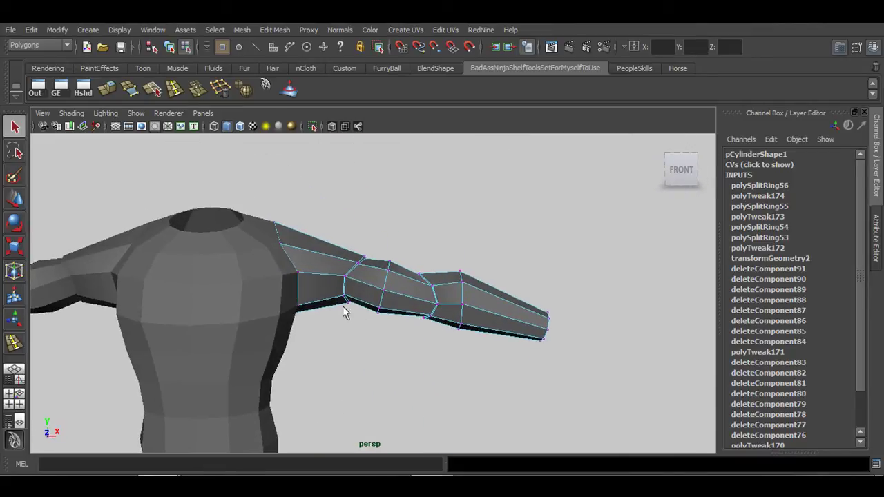
{"action": "right_click_drag", "start_coordinate": [367, 245], "coordinate": [422, 230]}
{"action": "left_click", "coordinate": [390, 266]}
{"action": "scroll", "coordinate": [331, 322], "scroll_direction": "up", "scroll_amount": 5}
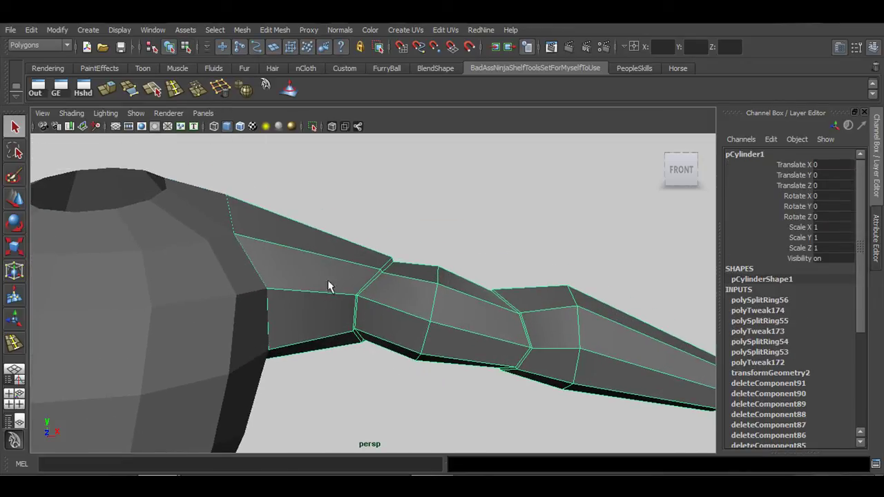
{"action": "left_click", "coordinate": [174, 89]}
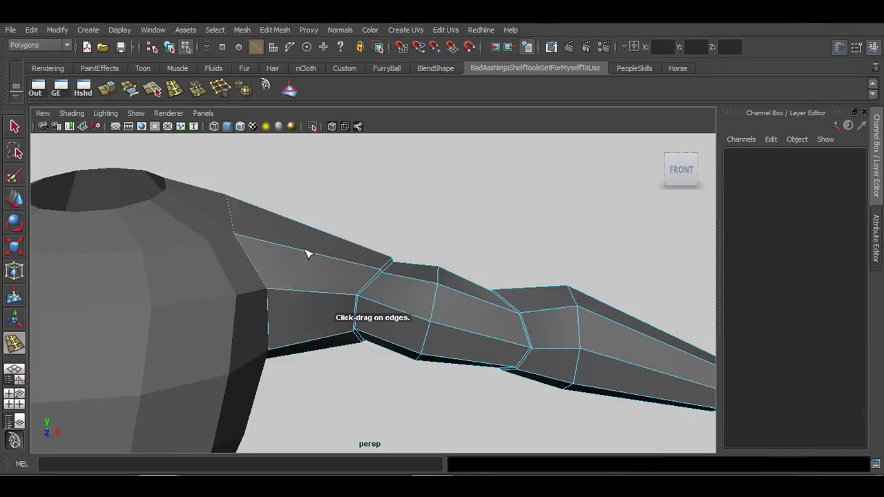
{"action": "left_click_drag", "start_coordinate": [308, 254], "coordinate": [301, 252]}
Examine how the new shoulder edge loop lines up with the arm sketch in the front view.
{"action": "key", "text": "t"}
{"action": "mouse_move", "coordinate": [361, 313]}
{"action": "left_mouse_down", "text": "alt"}
{"action": "mouse_move", "coordinate": [314, 311]}
{"action": "mouse_move", "coordinate": [324, 285]}
{"action": "left_mouse_up", "text": "alt"}
{"action": "left_click_drag", "start_coordinate": [263, 309], "coordinate": [339, 326], "text": "alt"}
{"action": "key", "text": "space"}
{"action": "key", "text": "space"}
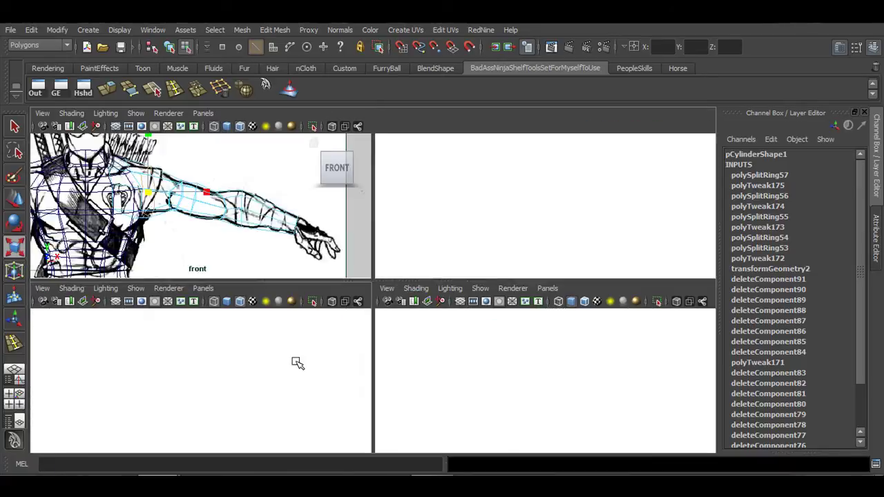
{"action": "right_click_drag", "start_coordinate": [345, 322], "coordinate": [330, 302], "text": "alt"}
{"action": "scroll", "coordinate": [320, 307], "scroll_direction": "up", "scroll_amount": 1}
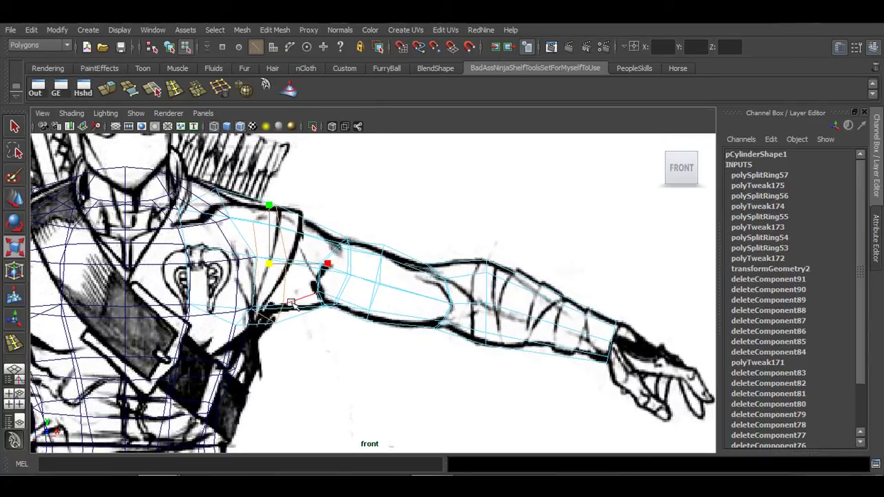
{"action": "key", "text": "q"}
{"action": "right_click_drag", "start_coordinate": [286, 246], "coordinate": [250, 252]}
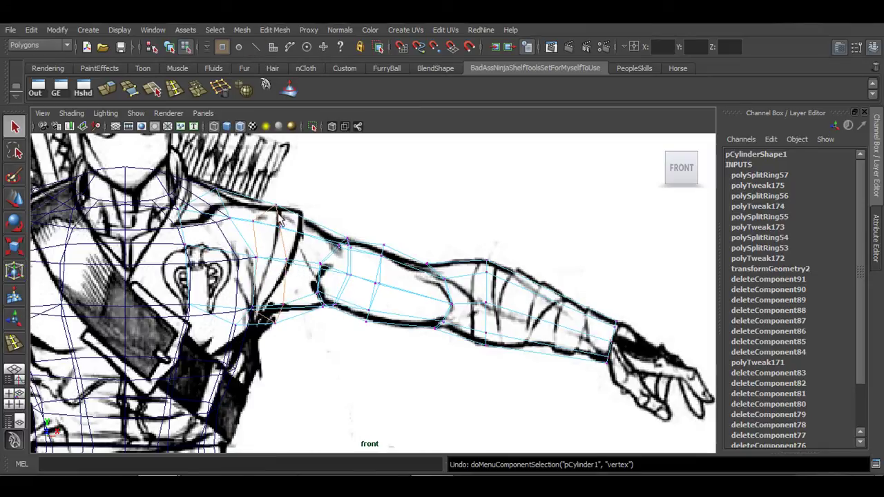
Move the new shoulder edge loop slightly upward, checking it in the perspective and front views.
{"action": "key", "text": "space"}
{"action": "left_click_drag", "start_coordinate": [561, 209], "coordinate": [518, 222], "text": "alt"}
{"action": "right_click_drag", "start_coordinate": [518, 222], "coordinate": [574, 229], "text": "alt"}
{"action": "middle_click_drag", "start_coordinate": [574, 228], "coordinate": [532, 230], "text": "alt"}
{"action": "right_click_drag", "start_coordinate": [555, 167], "coordinate": [551, 151]}
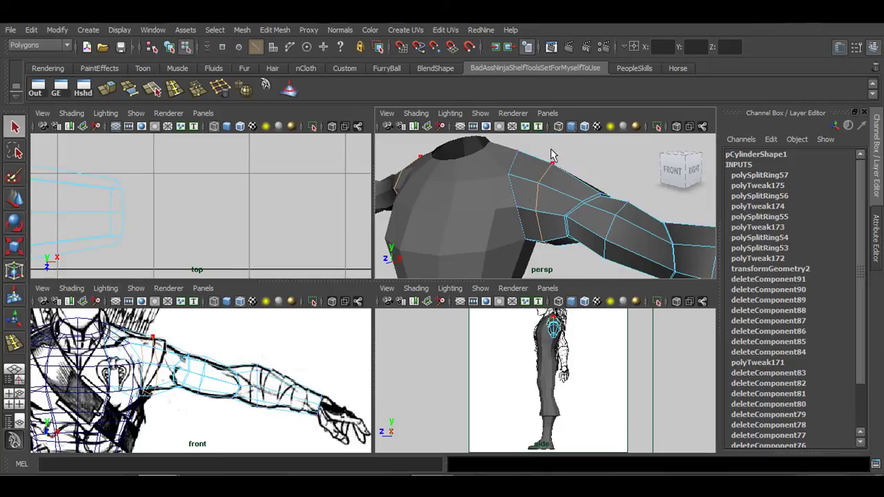
{"action": "key", "text": "w"}
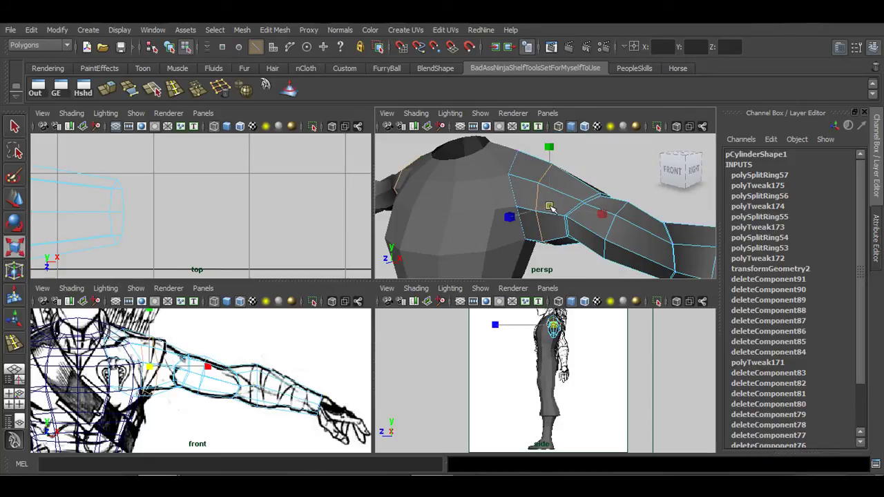
{"action": "key", "text": "w"}
{"action": "left_click_drag", "start_coordinate": [547, 181], "coordinate": [592, 198]}
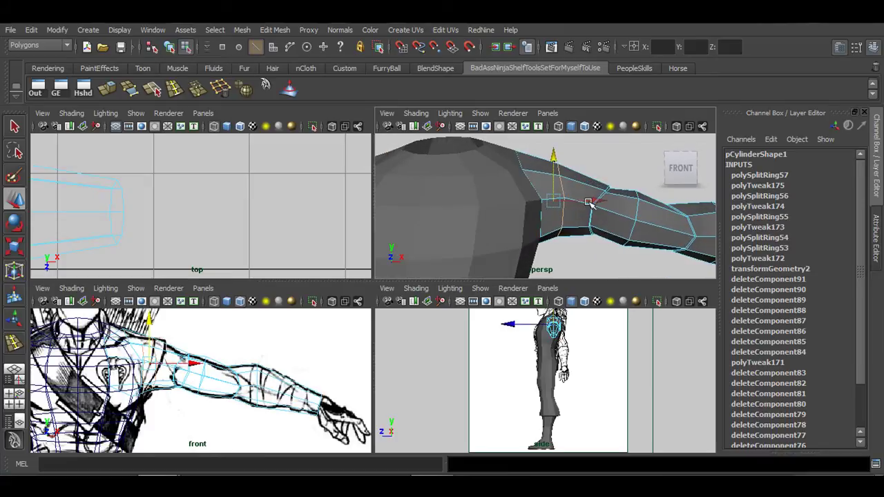
Refine the shoulder edge loop's height and scale it front to back to widen the shoulder.
{"action": "key", "text": "space"}
{"action": "right_click_drag", "start_coordinate": [432, 279], "coordinate": [400, 265], "text": "alt"}
{"action": "left_click_drag", "start_coordinate": [400, 265], "coordinate": [384, 317], "text": "alt"}
{"action": "key", "text": "q"}
{"action": "key", "text": "w"}
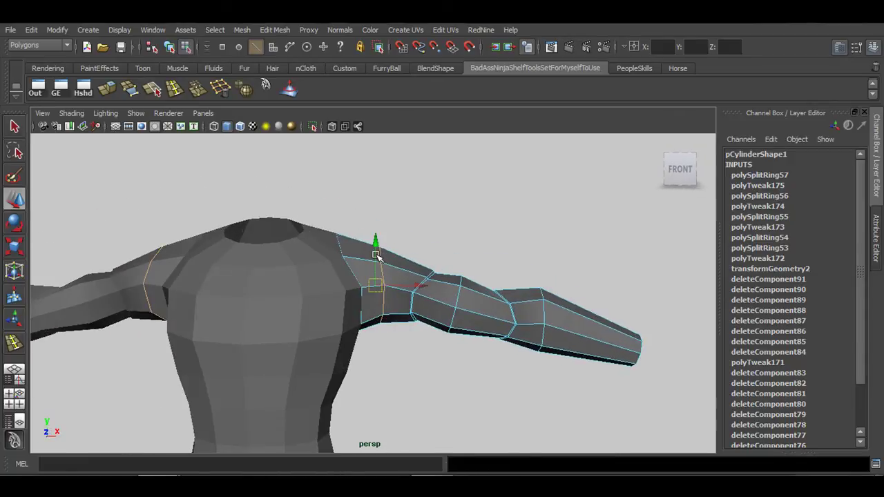
{"action": "left_click_drag", "start_coordinate": [373, 261], "coordinate": [450, 342], "text": "alt"}
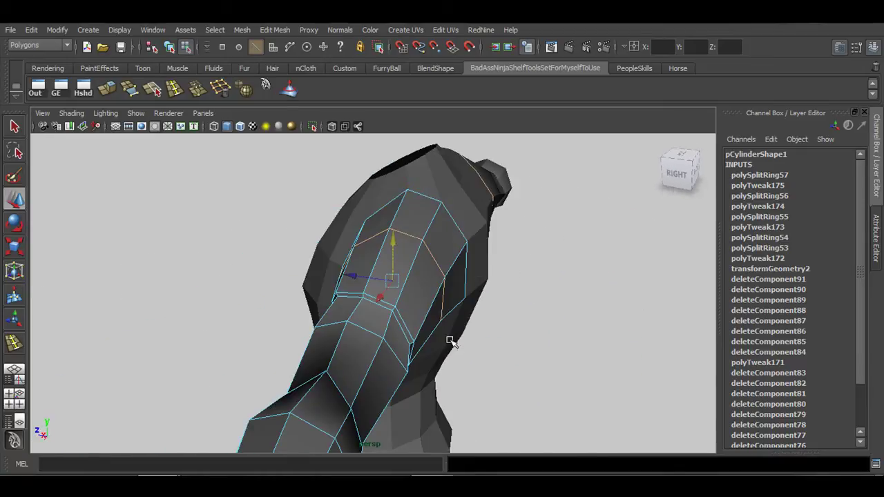
{"action": "left_click_drag", "start_coordinate": [393, 277], "coordinate": [421, 295], "text": "alt"}
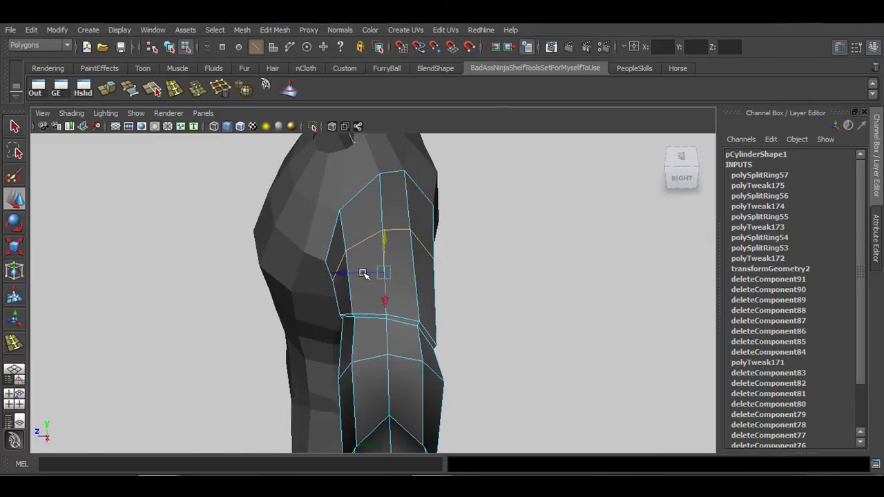
{"action": "key", "text": "r"}
{"action": "left_click_drag", "start_coordinate": [328, 272], "coordinate": [319, 275]}
{"action": "left_click_drag", "start_coordinate": [369, 306], "coordinate": [254, 322], "text": "alt"}
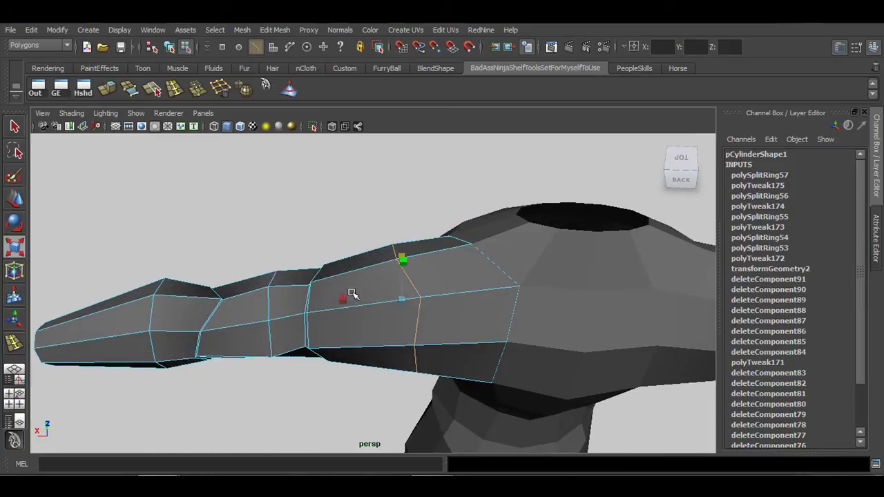
Flatten the shoulder edge loop by scaling it along the arm's length, and rotate it slightly.
{"action": "left_click_drag", "start_coordinate": [335, 302], "coordinate": [379, 306]}
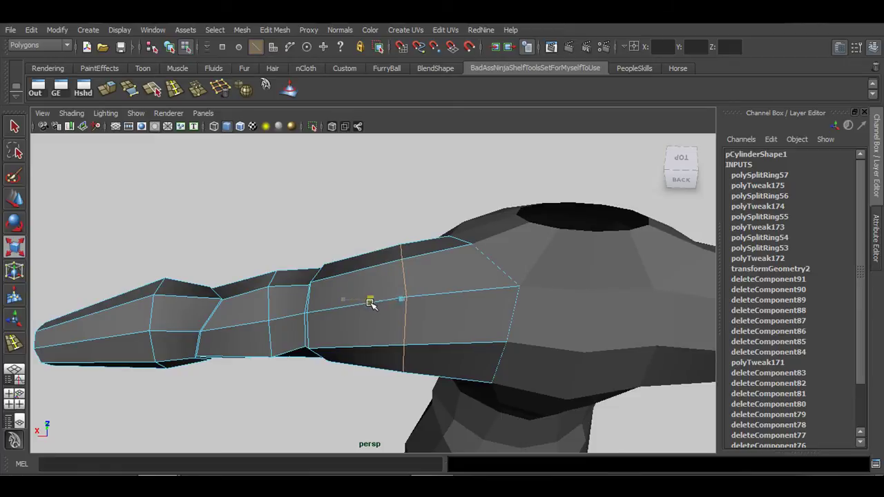
{"action": "key", "text": "e"}
{"action": "left_click_drag", "start_coordinate": [386, 345], "coordinate": [392, 347]}
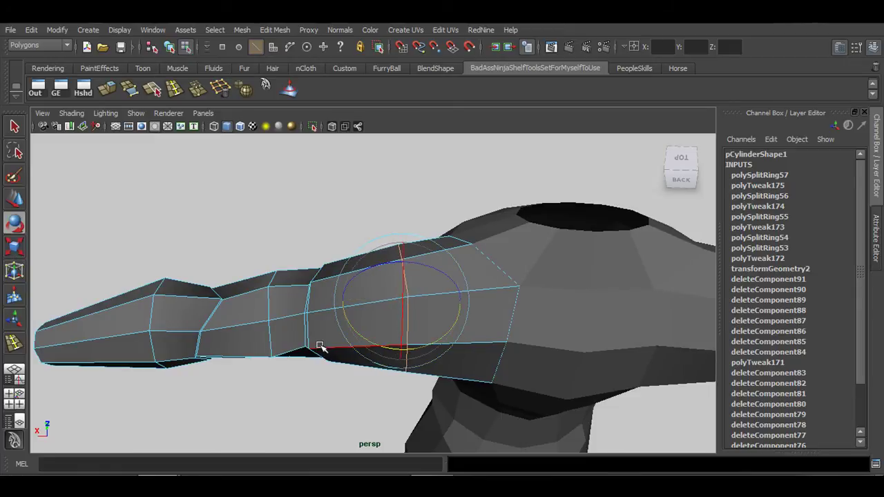
{"action": "left_click_drag", "start_coordinate": [320, 346], "coordinate": [369, 335], "text": "alt"}
{"action": "key", "text": "q"}
Return the arm to object mode and display it with smooth mesh preview.
{"action": "middle_click_drag", "start_coordinate": [345, 298], "coordinate": [444, 291], "text": "alt"}
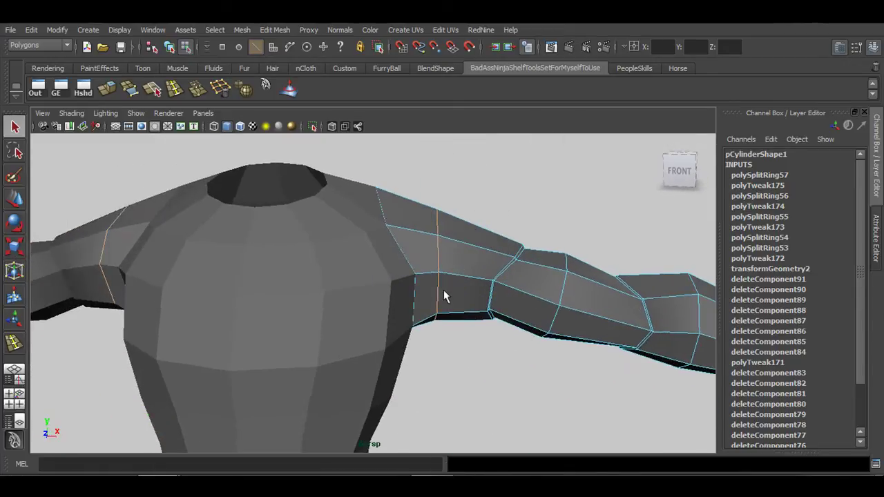
{"action": "left_click_drag", "start_coordinate": [445, 297], "coordinate": [416, 288], "text": "alt"}
{"action": "right_click_drag", "start_coordinate": [418, 245], "coordinate": [471, 232]}
{"action": "left_click_drag", "start_coordinate": [472, 232], "coordinate": [368, 221], "text": "alt"}
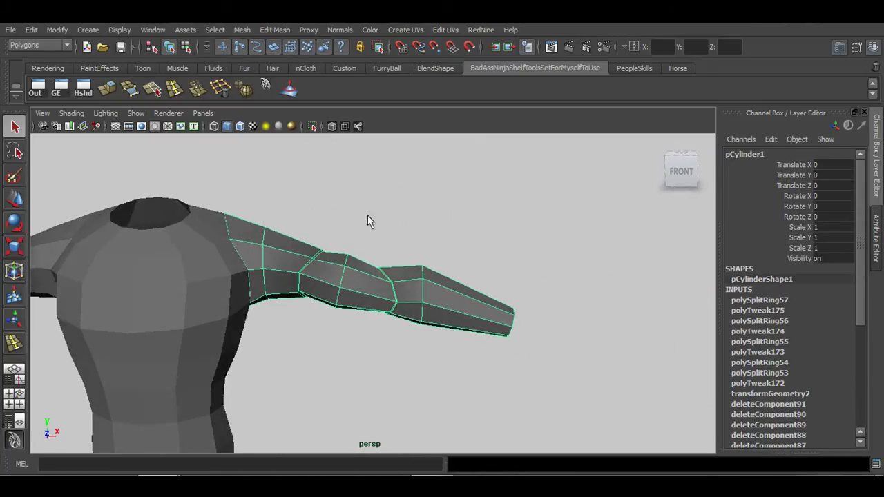
{"action": "key", "text": "space"}
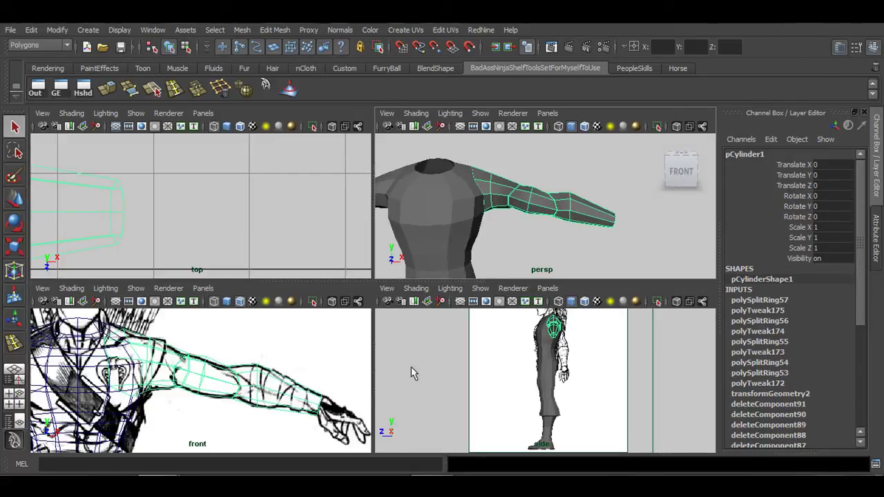
{"action": "key", "text": "space"}
{"action": "key", "text": "3"}
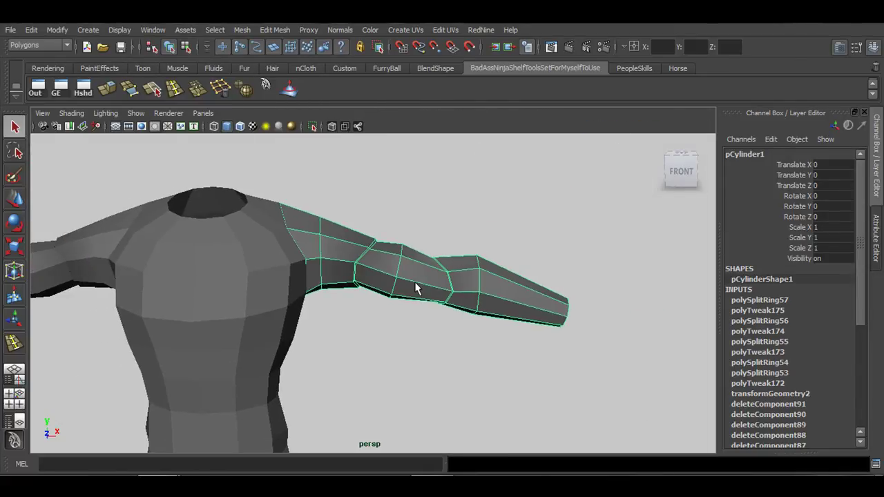
{"action": "left_click", "coordinate": [442, 243]}
Display the body with smooth mesh preview and examine the smoothed arms and torso together from behind.
{"action": "middle_click_drag", "start_coordinate": [375, 333], "coordinate": [440, 303], "text": "alt"}
{"action": "right_click_drag", "start_coordinate": [440, 303], "coordinate": [373, 346], "text": "alt"}
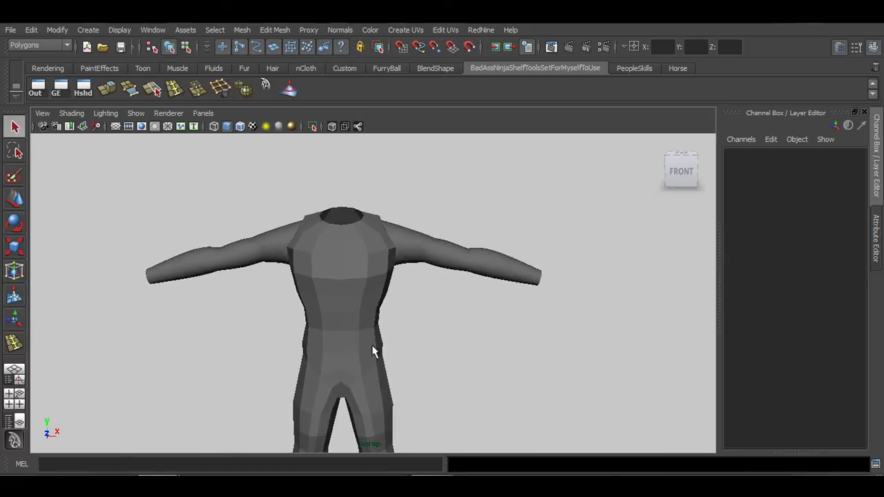
{"action": "left_click", "coordinate": [352, 273]}
{"action": "key", "text": "3"}
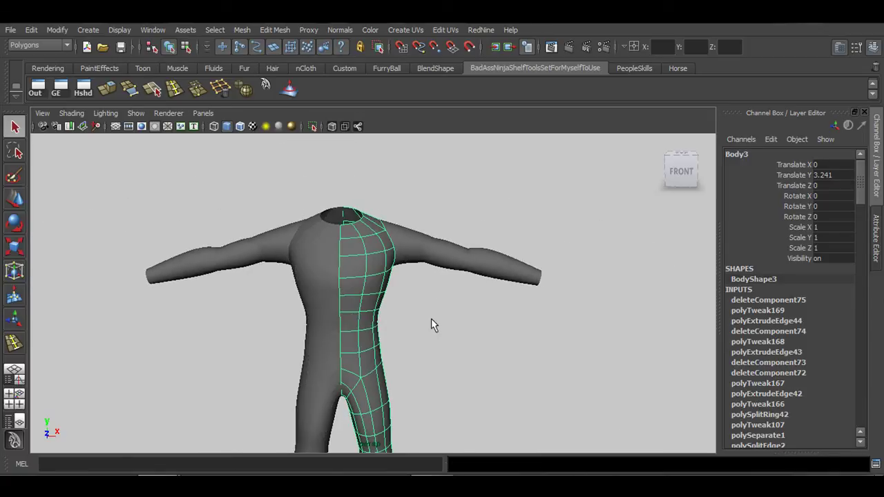
{"action": "left_click", "coordinate": [505, 339]}
{"action": "left_click_drag", "start_coordinate": [505, 339], "coordinate": [316, 347], "text": "alt"}
{"action": "scroll", "coordinate": [324, 332], "scroll_direction": "up", "scroll_amount": 3}
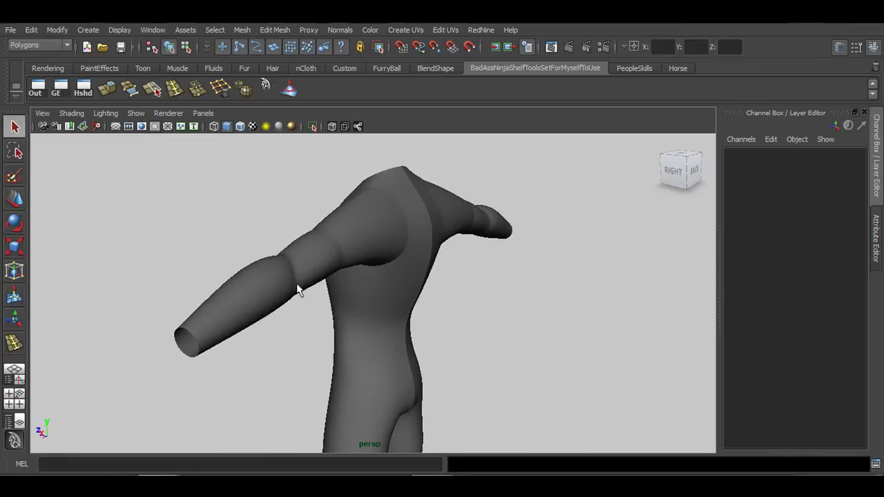
Turn off smooth mesh preview on the arm and the body at the shoulder.
{"action": "left_click_drag", "start_coordinate": [365, 298], "coordinate": [398, 315], "text": "alt"}
{"action": "left_click", "coordinate": [380, 275]}
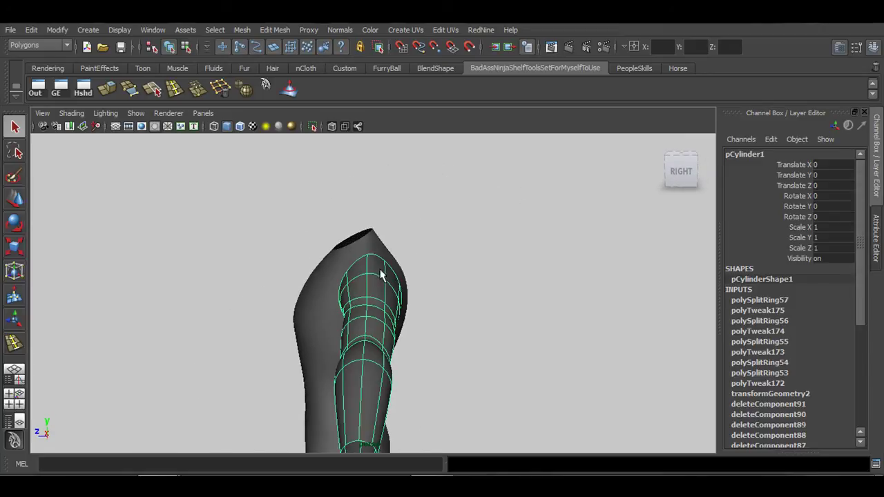
{"action": "key", "text": "1"}
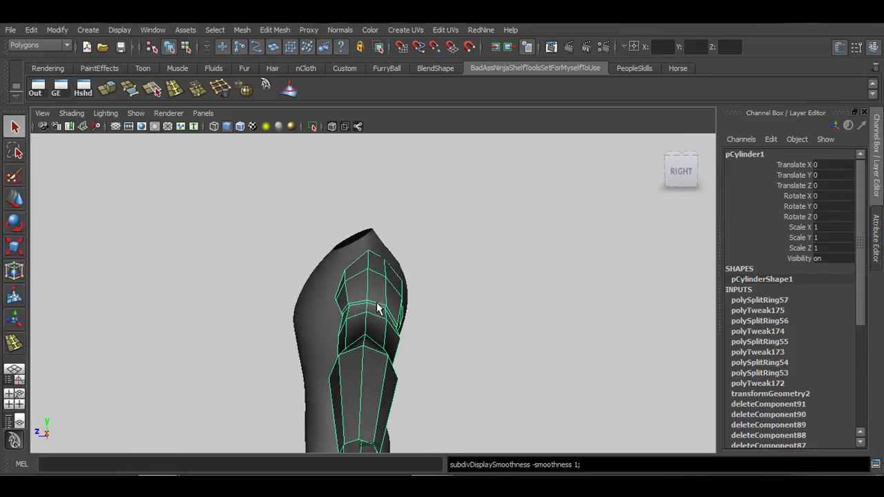
{"action": "left_click", "coordinate": [384, 251]}
{"action": "left_click_drag", "start_coordinate": [371, 316], "coordinate": [339, 319], "text": "alt"}
{"action": "left_click", "coordinate": [355, 331]}
Move the arm's upper rear shoulder vertices backward and adjust the rim vertex to meet the body's outline.
{"action": "right_click_drag", "start_coordinate": [357, 246], "coordinate": [330, 247]}
{"action": "left_click", "coordinate": [351, 296]}
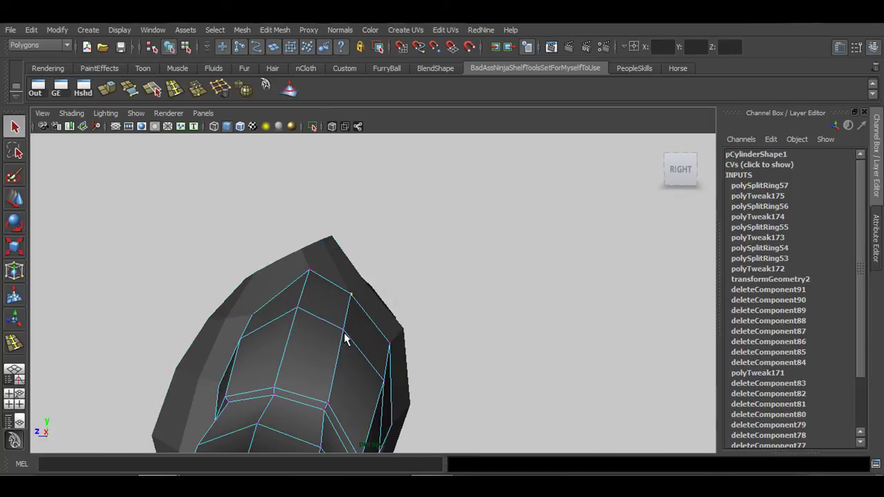
{"action": "key", "text": "w"}
{"action": "left_click_drag", "start_coordinate": [325, 311], "coordinate": [360, 330]}
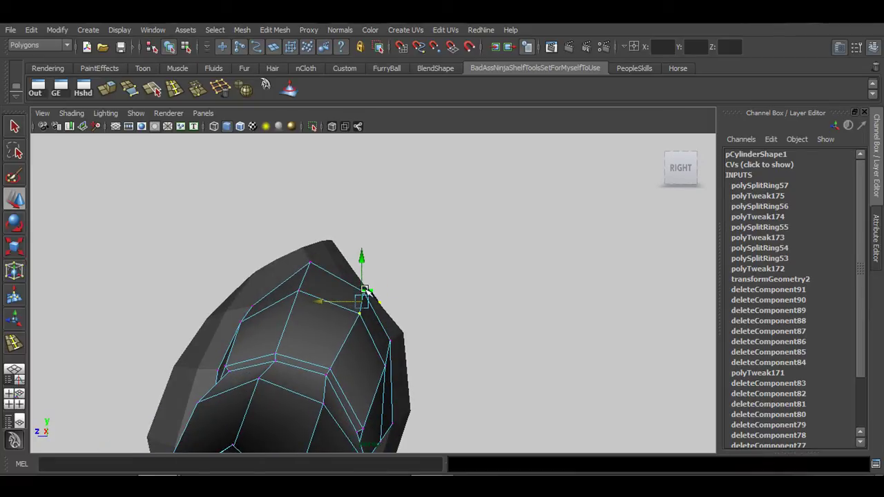
{"action": "key", "text": "q"}
{"action": "key", "text": "w"}
{"action": "left_click_drag", "start_coordinate": [359, 295], "coordinate": [351, 293]}
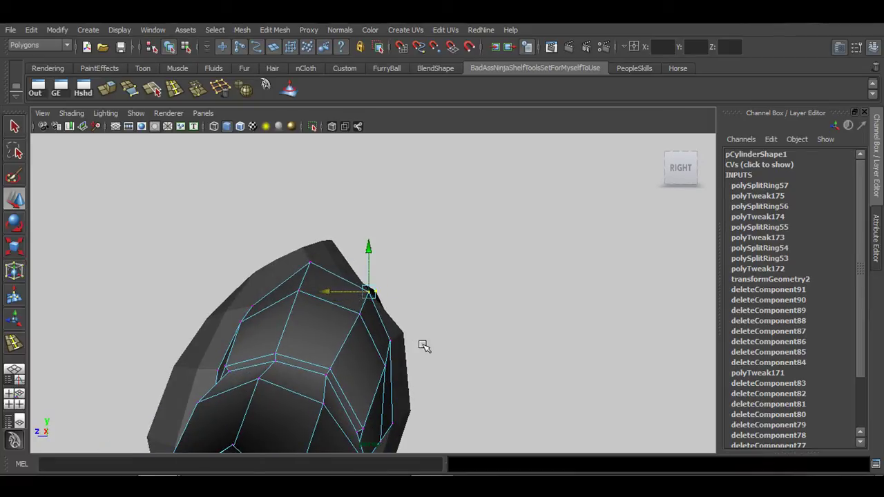
Move the body's matching rear shoulder vertex front to back with point snapping to line it up with the arm.
{"action": "left_click_drag", "start_coordinate": [424, 347], "coordinate": [387, 306], "text": "alt"}
{"action": "right_click_drag", "start_coordinate": [382, 246], "coordinate": [331, 252]}
{"action": "left_click", "coordinate": [354, 292]}
{"action": "left_click_drag", "start_coordinate": [375, 325], "coordinate": [316, 326], "text": "alt"}
{"action": "left_click_drag", "start_coordinate": [369, 292], "coordinate": [322, 301]}
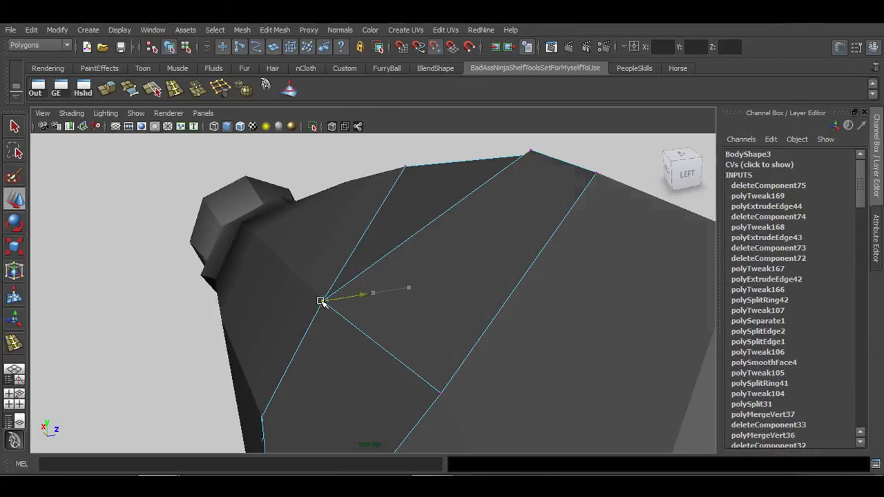
{"action": "left_click_drag", "start_coordinate": [270, 343], "coordinate": [366, 326], "text": "alt"}
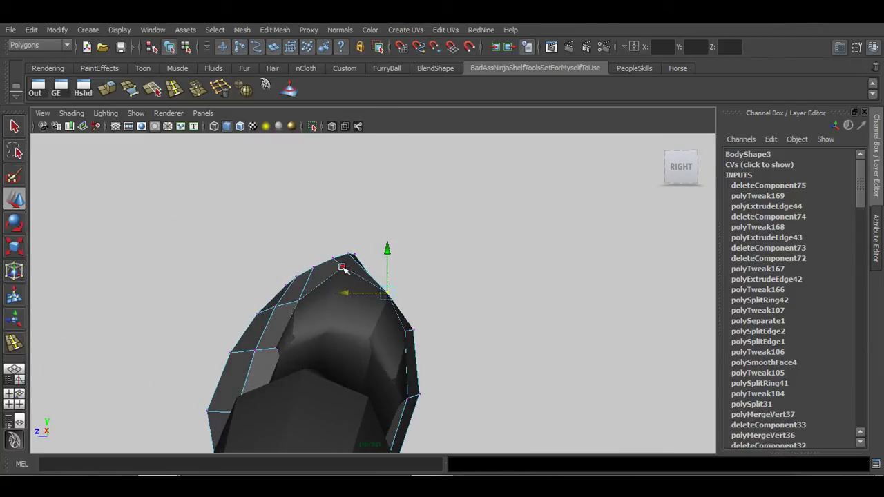
Return the arm and the body to object mode and clear the selection.
{"action": "left_click_drag", "start_coordinate": [342, 268], "coordinate": [444, 320], "text": "alt"}
{"action": "right_click", "coordinate": [455, 316]}
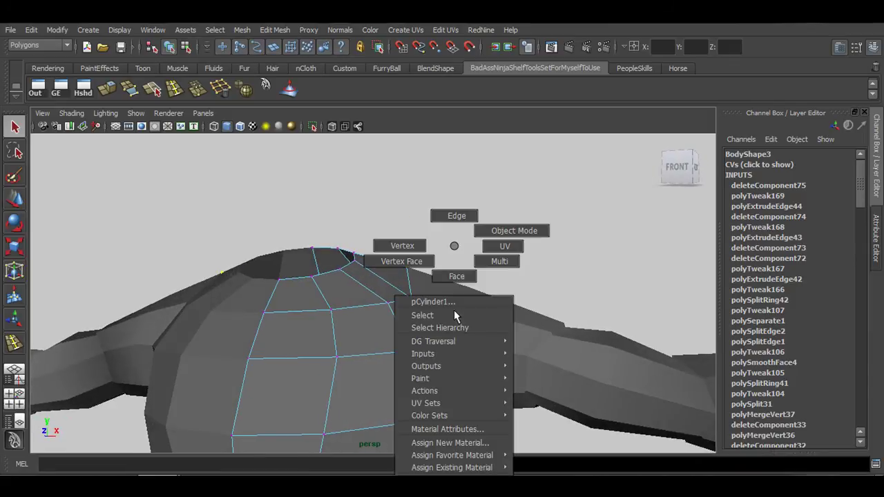
{"action": "left_click", "coordinate": [487, 232]}
{"action": "right_click_drag", "start_coordinate": [342, 316], "coordinate": [406, 230]}
{"action": "left_click", "coordinate": [467, 279]}
Show the wireframe on the shaded model and examine the edge flow of the arms, shoulders and torso from all around.
{"action": "right_click_drag", "start_coordinate": [466, 281], "coordinate": [343, 332], "text": "alt"}
{"action": "middle_click_drag", "start_coordinate": [343, 333], "coordinate": [363, 252], "text": "alt"}
{"action": "left_click_drag", "start_coordinate": [362, 252], "coordinate": [416, 343], "text": "alt"}
{"action": "left_click", "coordinate": [239, 125]}
{"action": "middle_click_drag", "start_coordinate": [323, 330], "coordinate": [379, 330], "text": "alt"}
{"action": "right_click_drag", "start_coordinate": [453, 360], "coordinate": [362, 349], "text": "alt"}
{"action": "left_click_drag", "start_coordinate": [362, 349], "coordinate": [402, 350], "text": "alt"}
{"action": "middle_click_drag", "start_coordinate": [439, 351], "coordinate": [360, 347], "text": "alt"}
{"action": "left_click_drag", "start_coordinate": [359, 353], "coordinate": [483, 291], "text": "alt"}
{"action": "right_click_drag", "start_coordinate": [418, 319], "coordinate": [408, 346], "text": "alt"}
{"action": "left_click_drag", "start_coordinate": [408, 346], "coordinate": [388, 334], "text": "alt"}
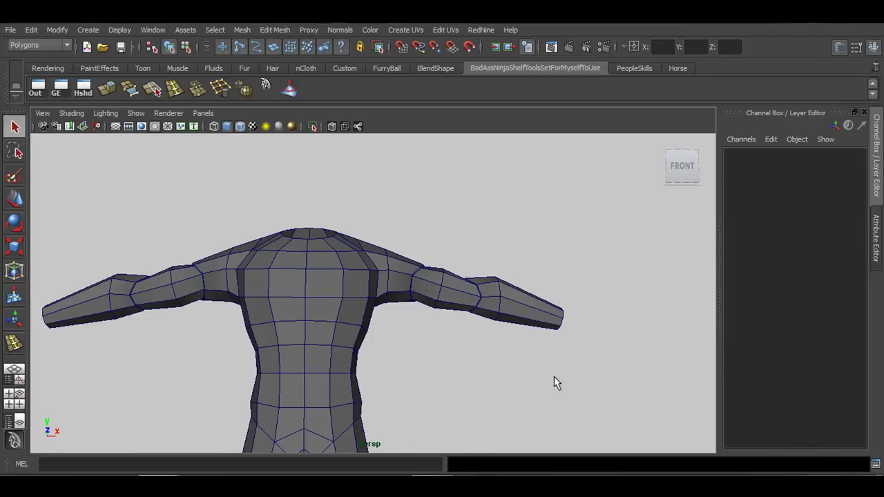
Rename the character's left arm Arm2.
{"action": "middle_click_drag", "start_coordinate": [591, 380], "coordinate": [561, 364], "text": "alt"}
{"action": "left_click", "coordinate": [499, 289]}
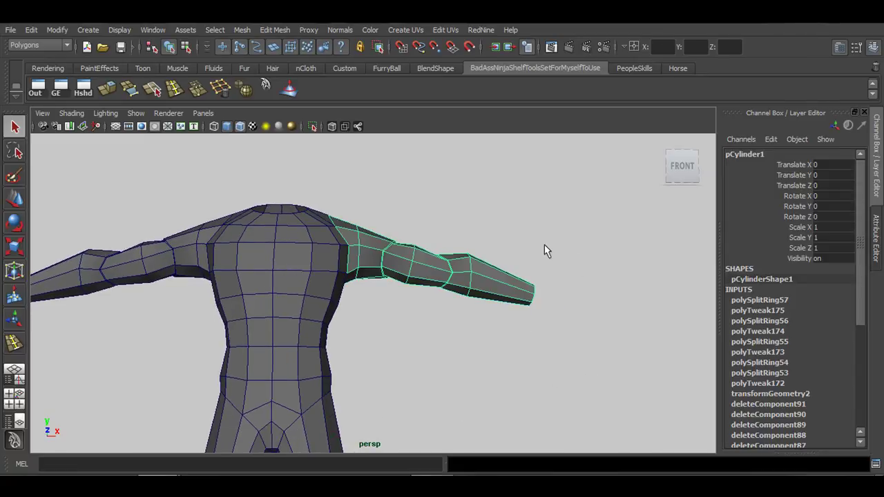
{"action": "middle_click_drag", "start_coordinate": [546, 250], "coordinate": [549, 239], "text": "alt"}
{"action": "double_click", "coordinate": [739, 154]}
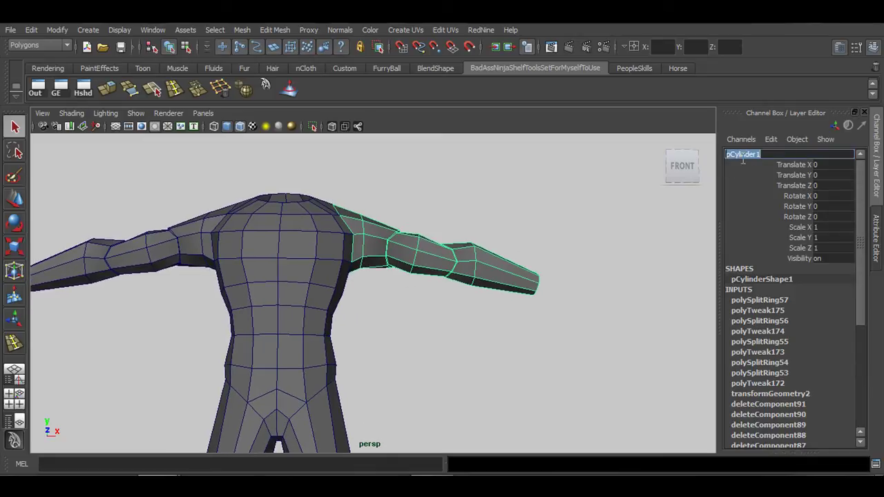
{"action": "type", "text": "Arm2"}
{"action": "key", "text": "Return"}
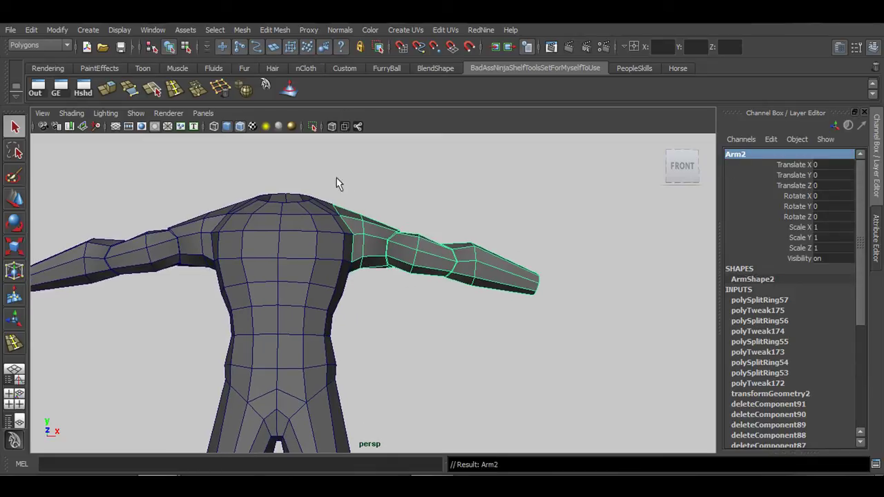
Add the left body half to the arm selection and rename it L_Body.
{"action": "left_click", "coordinate": [321, 211], "text": "shift"}
{"action": "left_click_drag", "start_coordinate": [383, 315], "coordinate": [422, 307], "text": "alt"}
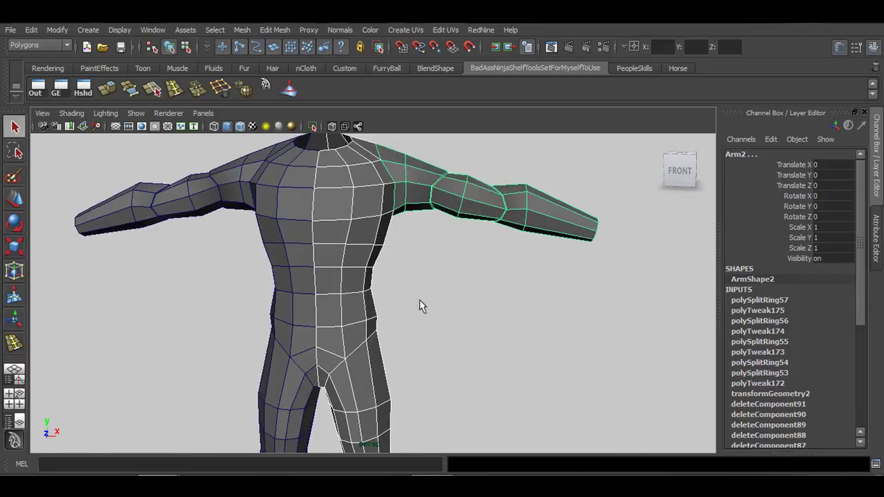
{"action": "left_click", "coordinate": [741, 155]}
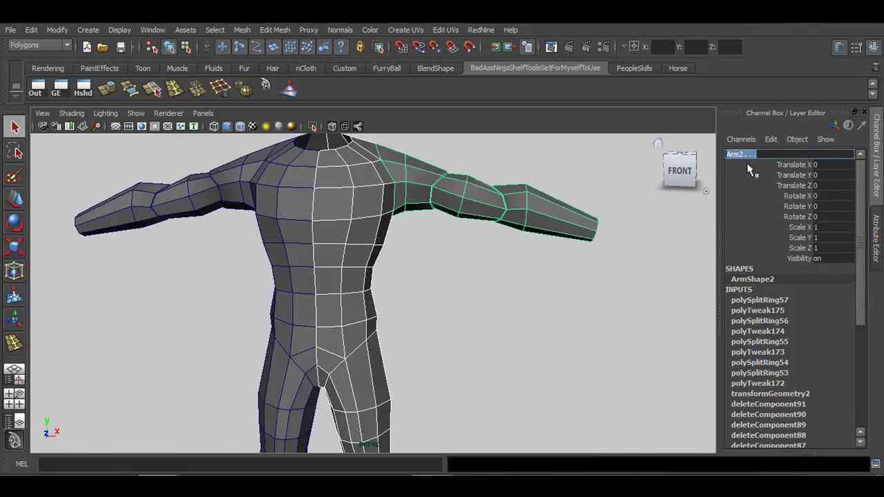
{"action": "type", "text": "L_body"}
{"action": "key", "text": "Return"}
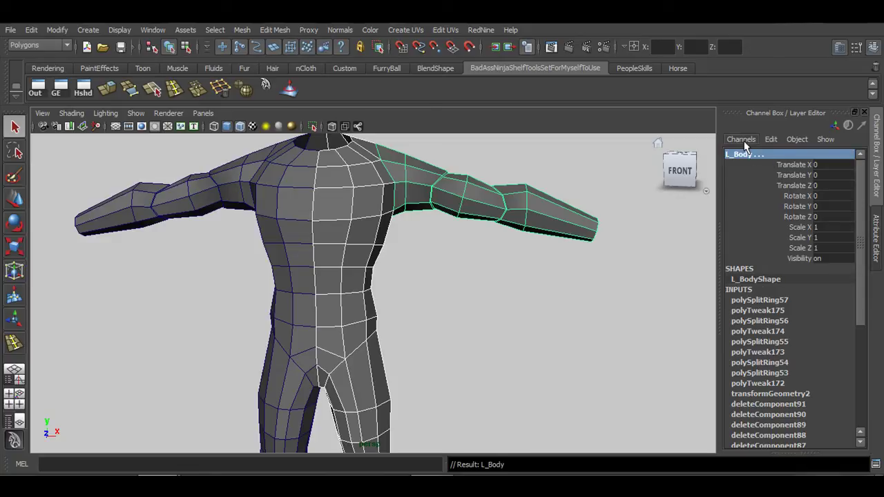
Rename the character's right body half R_Body.
{"action": "left_click", "coordinate": [303, 188]}
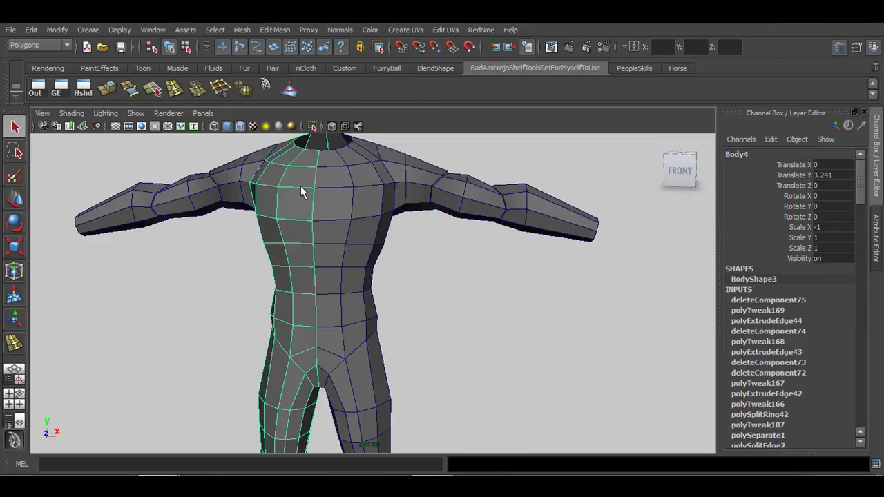
{"action": "left_click", "coordinate": [735, 156]}
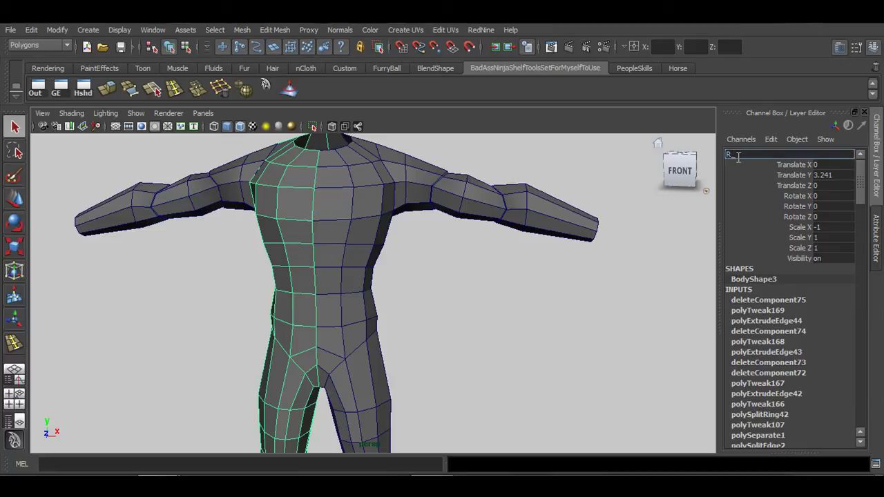
{"action": "type", "text": "R_Body"}
{"action": "key", "text": "Return"}
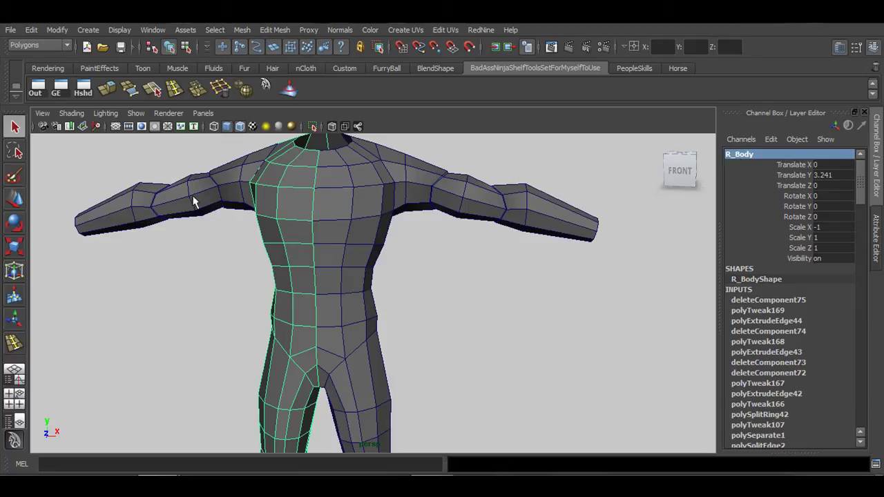
Rename the character's right arm R_Arm.
{"action": "left_click", "coordinate": [197, 196]}
{"action": "left_click", "coordinate": [746, 155]}
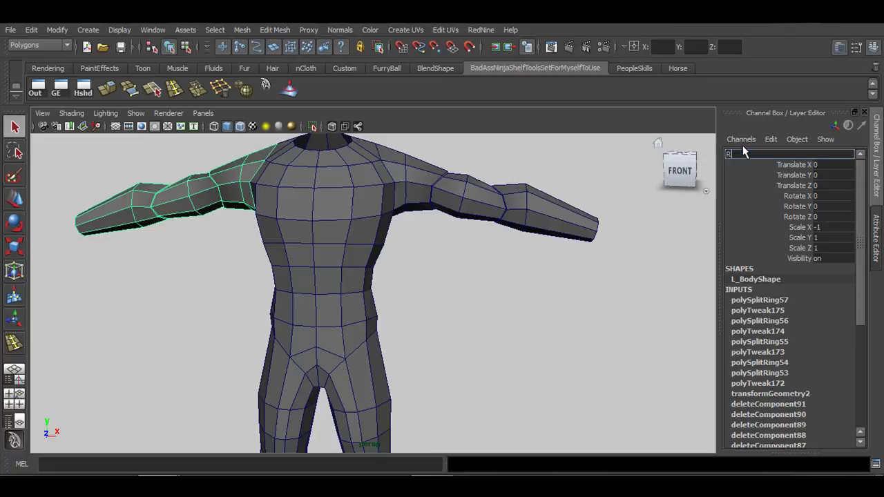
{"action": "type", "text": "R_Arm"}
{"action": "key", "text": "Return"}
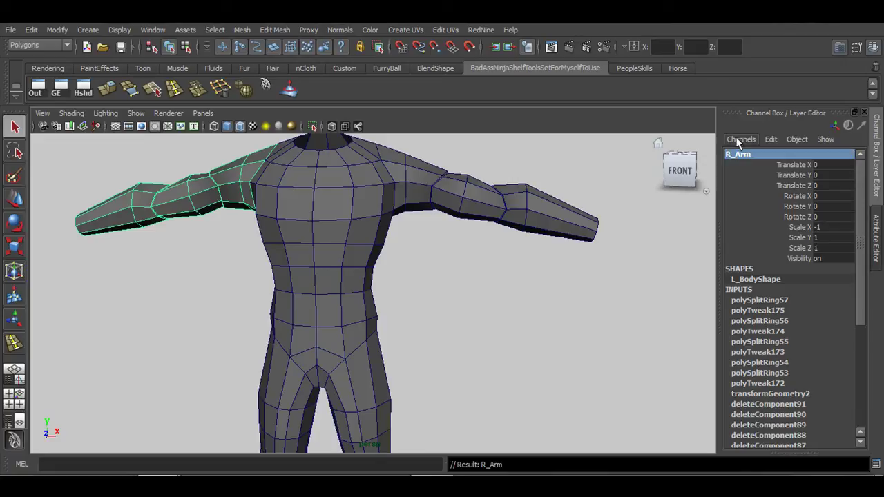
Display the whole character with smooth mesh preview and hide the wireframe on the shaded surfaces.
{"action": "left_click", "coordinate": [470, 309]}
{"action": "right_click_drag", "start_coordinate": [470, 308], "coordinate": [442, 304], "text": "alt"}
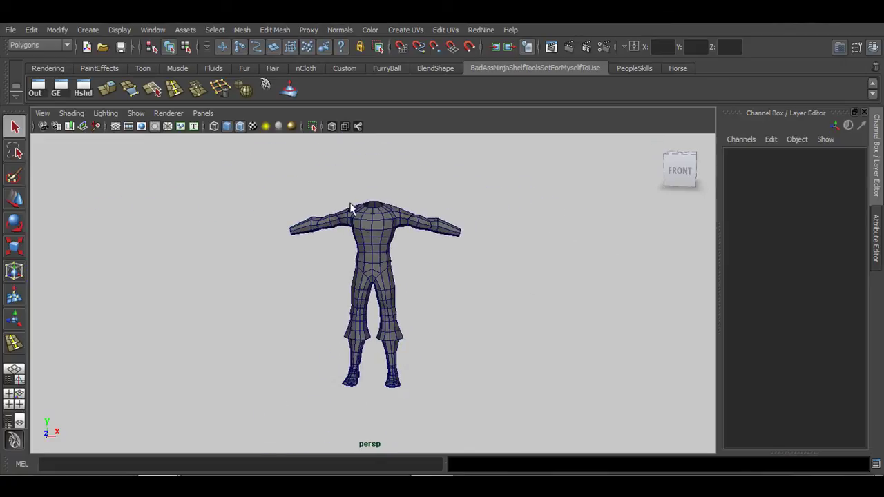
{"action": "left_click_drag", "start_coordinate": [461, 250], "coordinate": [460, 251]}
{"action": "left_click", "coordinate": [468, 296]}
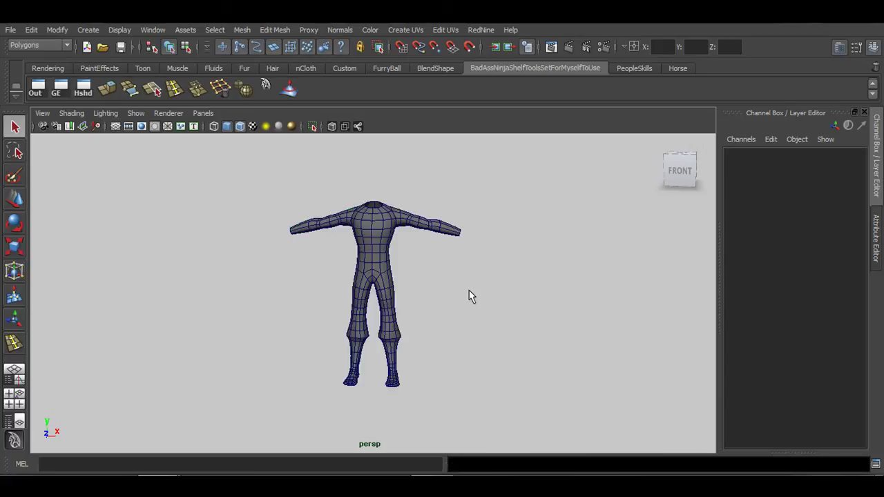
{"action": "right_click_drag", "start_coordinate": [231, 315], "coordinate": [451, 302], "text": "alt"}
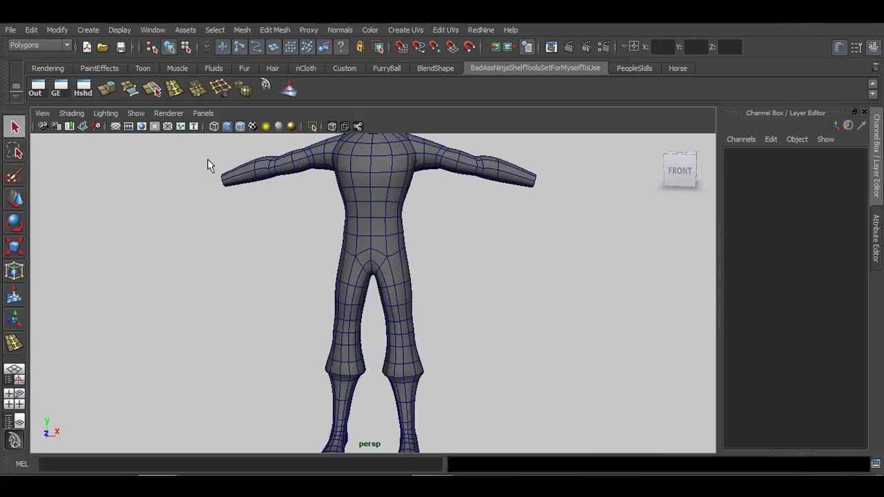
{"action": "left_click", "coordinate": [242, 128]}
{"action": "right_click_drag", "start_coordinate": [531, 283], "coordinate": [485, 289], "text": "alt"}
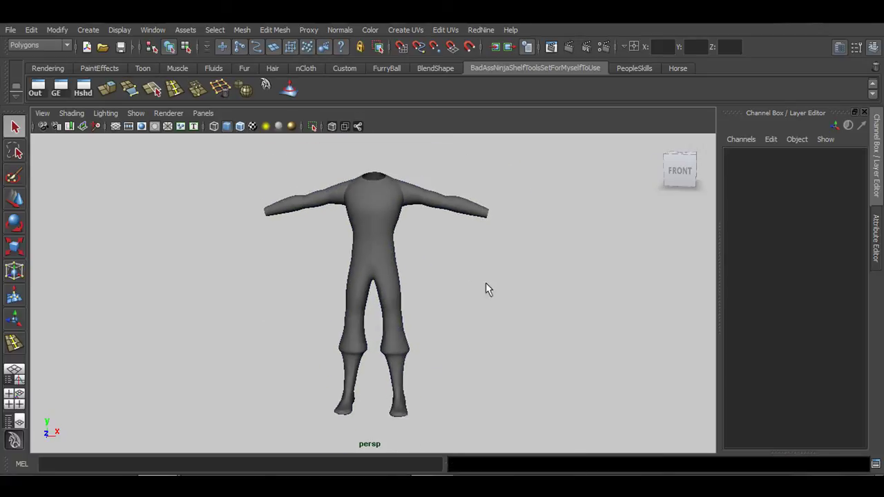
Examine the smoothed character's proportions, arms, torso and legs from the front, sides and back.
{"action": "left_click_drag", "start_coordinate": [485, 289], "coordinate": [295, 278], "text": "alt"}
{"action": "right_click_drag", "start_coordinate": [294, 278], "coordinate": [455, 306], "text": "alt"}
{"action": "middle_click_drag", "start_coordinate": [441, 258], "coordinate": [419, 324], "text": "alt"}
{"action": "left_click_drag", "start_coordinate": [331, 332], "coordinate": [550, 339], "text": "alt"}
{"action": "right_click_drag", "start_coordinate": [560, 352], "coordinate": [509, 330], "text": "alt"}
{"action": "middle_click_drag", "start_coordinate": [507, 331], "coordinate": [503, 297], "text": "alt"}
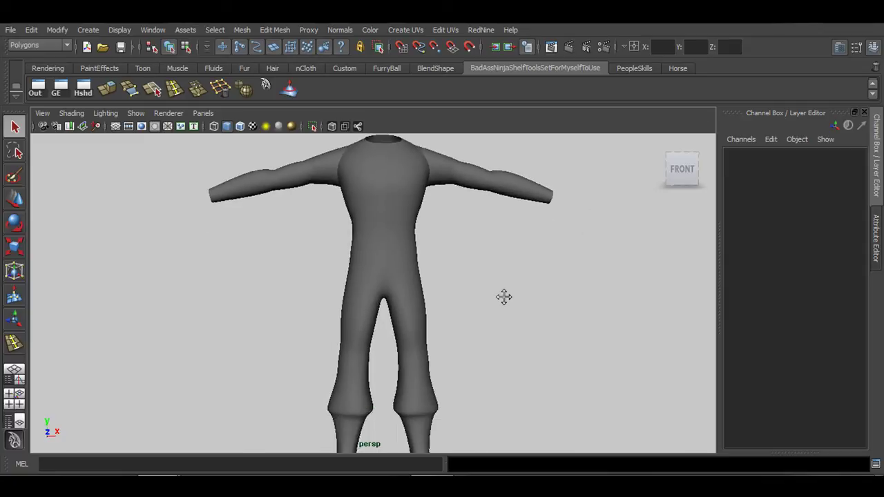
{"action": "right_click_drag", "start_coordinate": [504, 297], "coordinate": [450, 288], "text": "alt"}
{"action": "left_click_drag", "start_coordinate": [449, 288], "coordinate": [410, 300], "text": "alt"}
{"action": "middle_click_drag", "start_coordinate": [410, 300], "coordinate": [456, 262], "text": "alt"}
{"action": "left_click_drag", "start_coordinate": [456, 263], "coordinate": [458, 286], "text": "alt"}
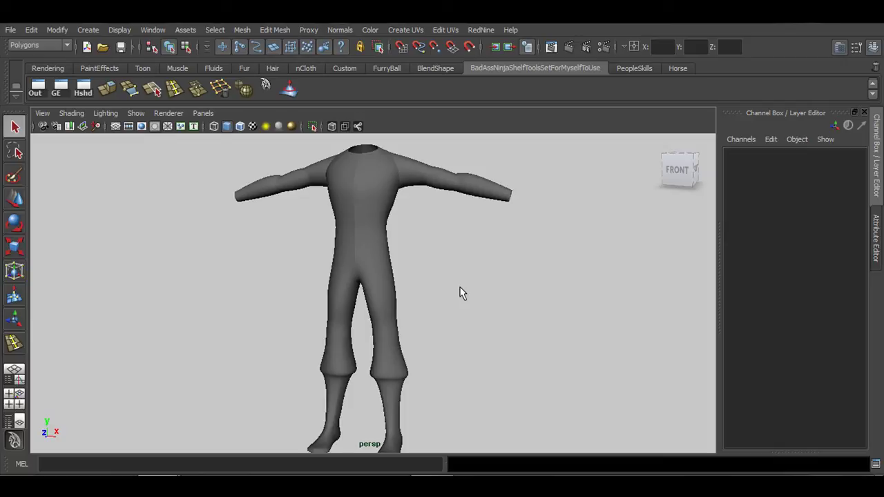
{"action": "middle_click_drag", "start_coordinate": [374, 232], "coordinate": [381, 274], "text": "alt"}
{"action": "right_click_drag", "start_coordinate": [380, 273], "coordinate": [442, 300], "text": "alt"}
{"action": "middle_click_drag", "start_coordinate": [420, 254], "coordinate": [398, 293], "text": "alt"}
{"action": "left_click_drag", "start_coordinate": [344, 298], "coordinate": [470, 297], "text": "alt"}
{"action": "right_click_drag", "start_coordinate": [525, 309], "coordinate": [391, 299], "text": "alt"}
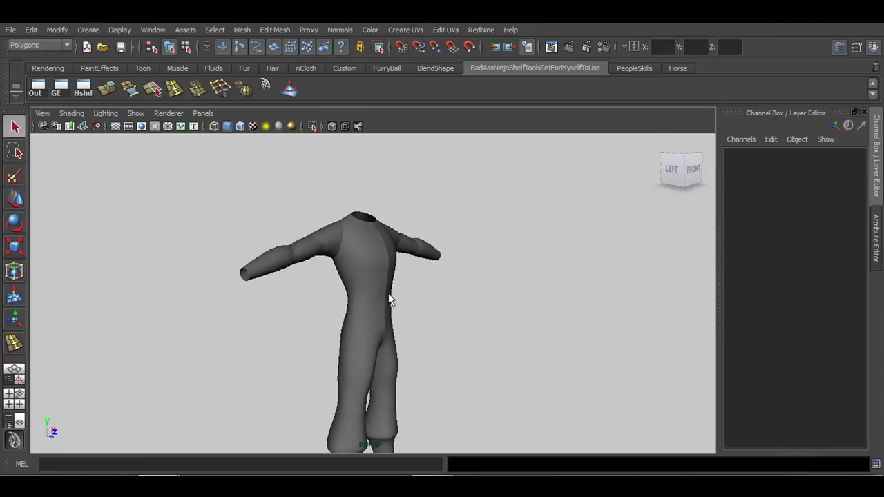
{"action": "middle_click_drag", "start_coordinate": [415, 308], "coordinate": [460, 258], "text": "alt"}
{"action": "right_click_drag", "start_coordinate": [462, 259], "coordinate": [418, 244], "text": "alt"}
{"action": "middle_click_drag", "start_coordinate": [458, 275], "coordinate": [445, 272], "text": "alt"}
{"action": "left_click_drag", "start_coordinate": [474, 275], "coordinate": [342, 280], "text": "alt"}
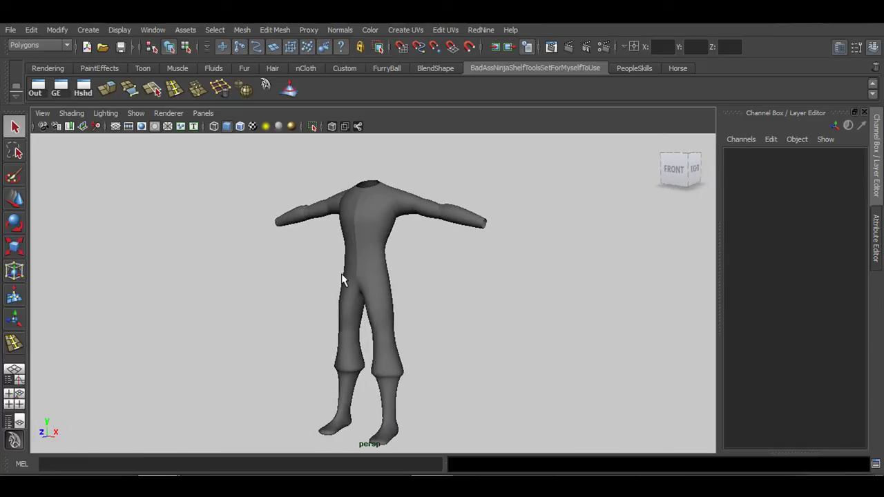